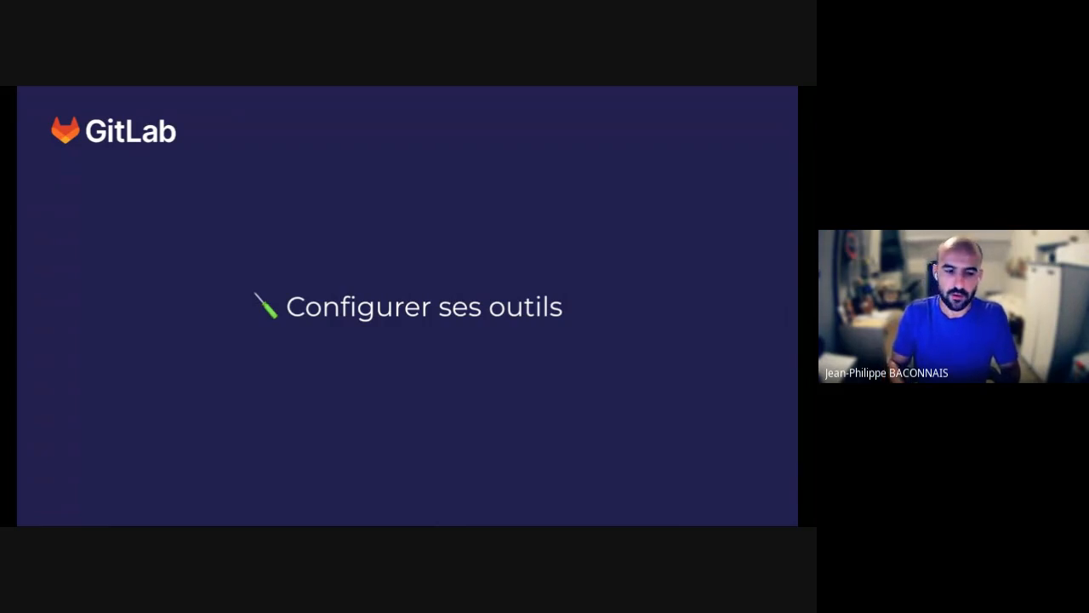
pyautogui.press('Right')
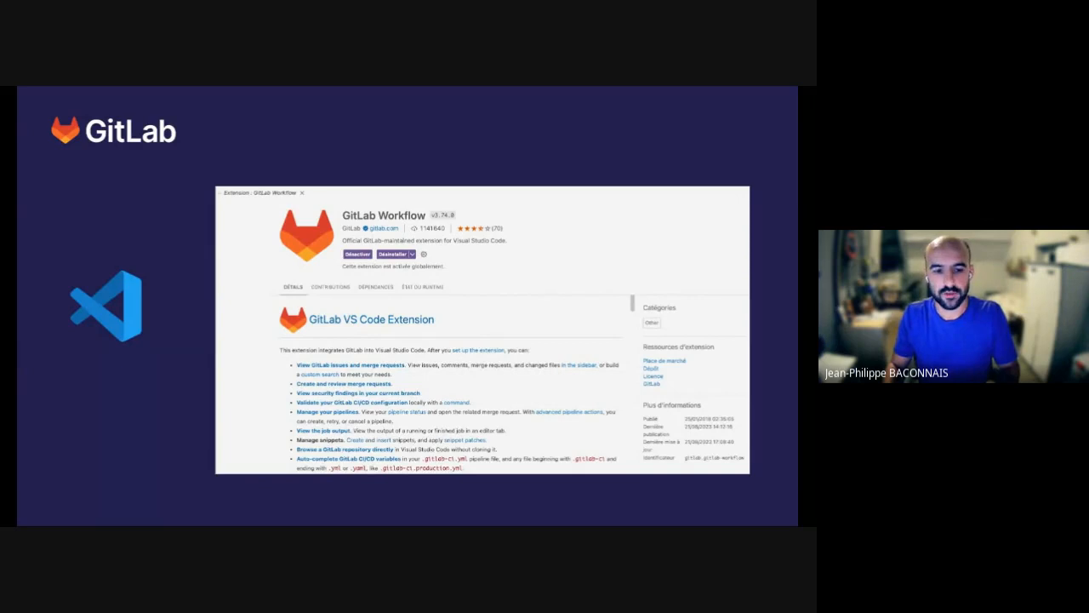
pyautogui.press('Right')
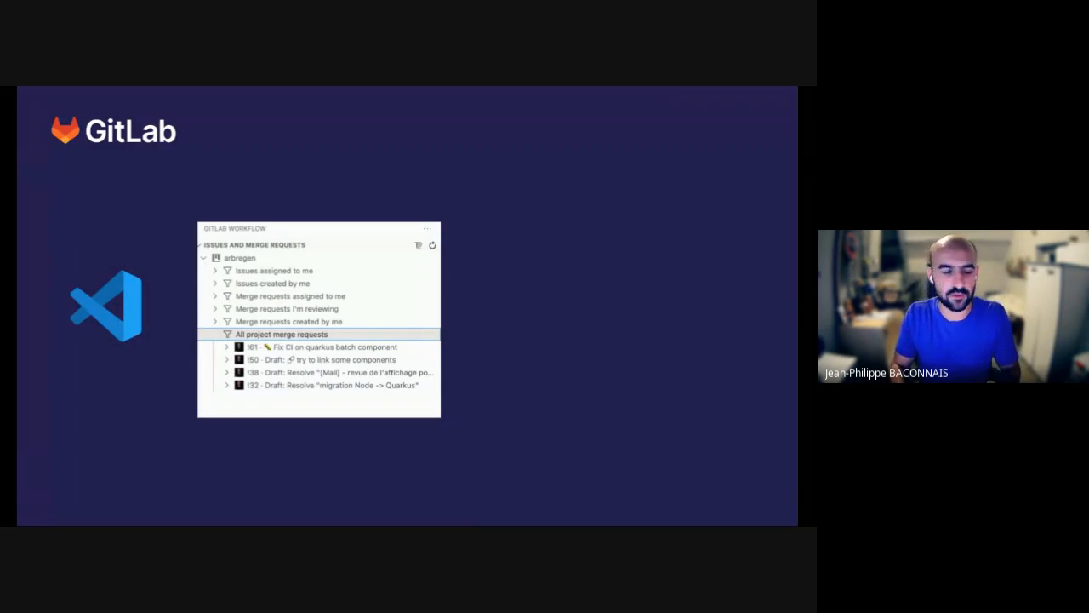
pyautogui.press('Right')
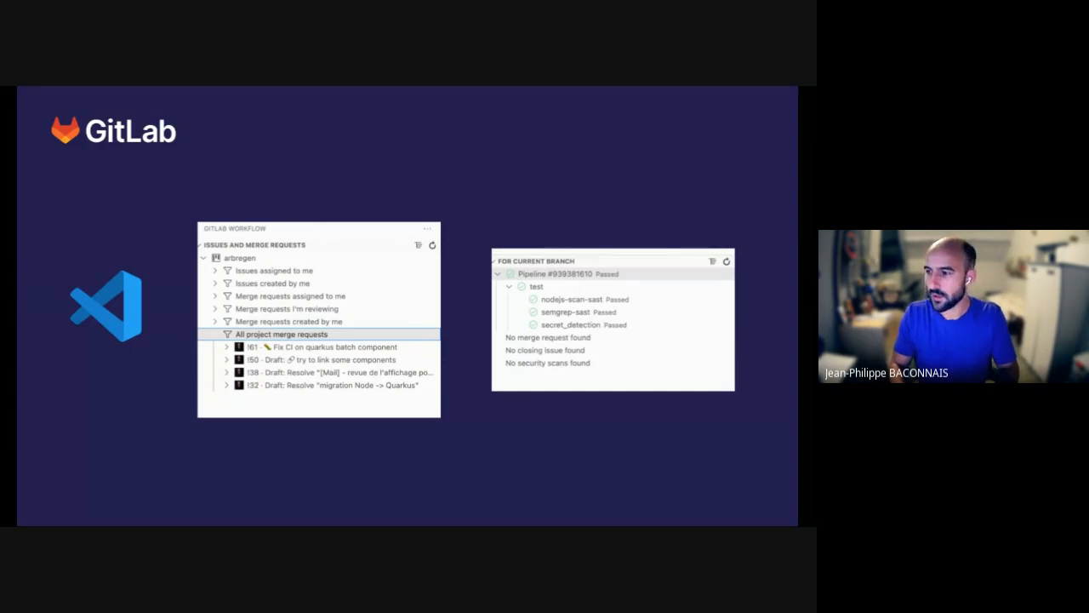
pyautogui.press('Right')
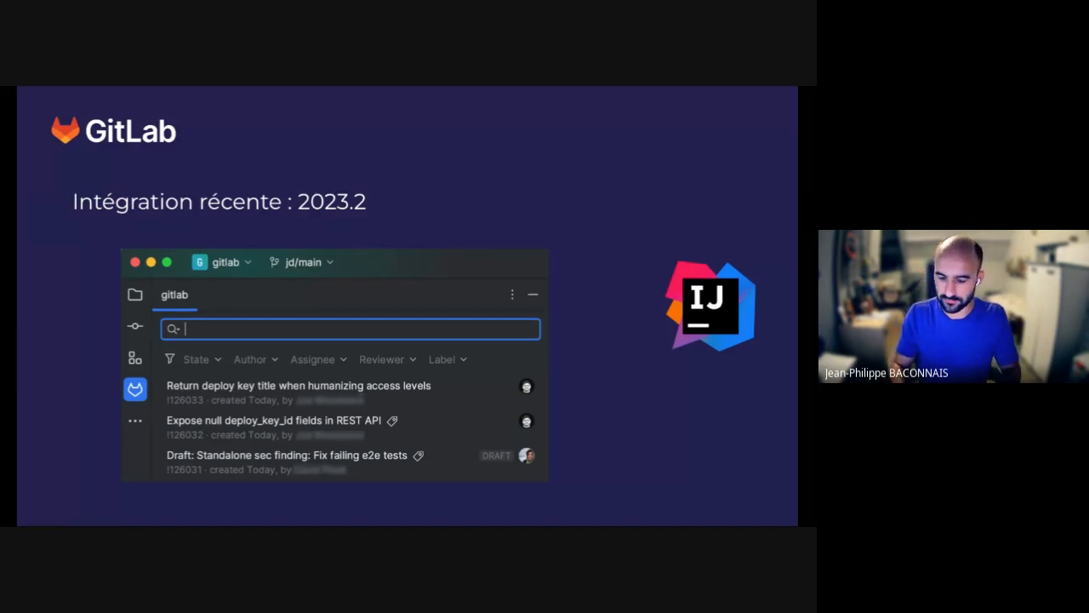
pyautogui.press('Right')
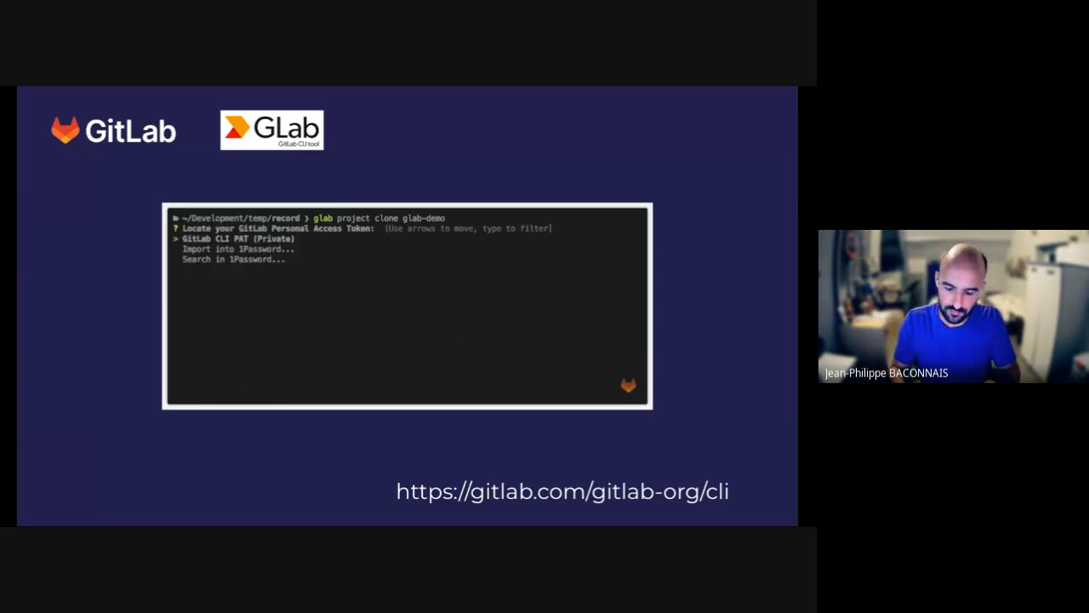
pyautogui.press('Right')
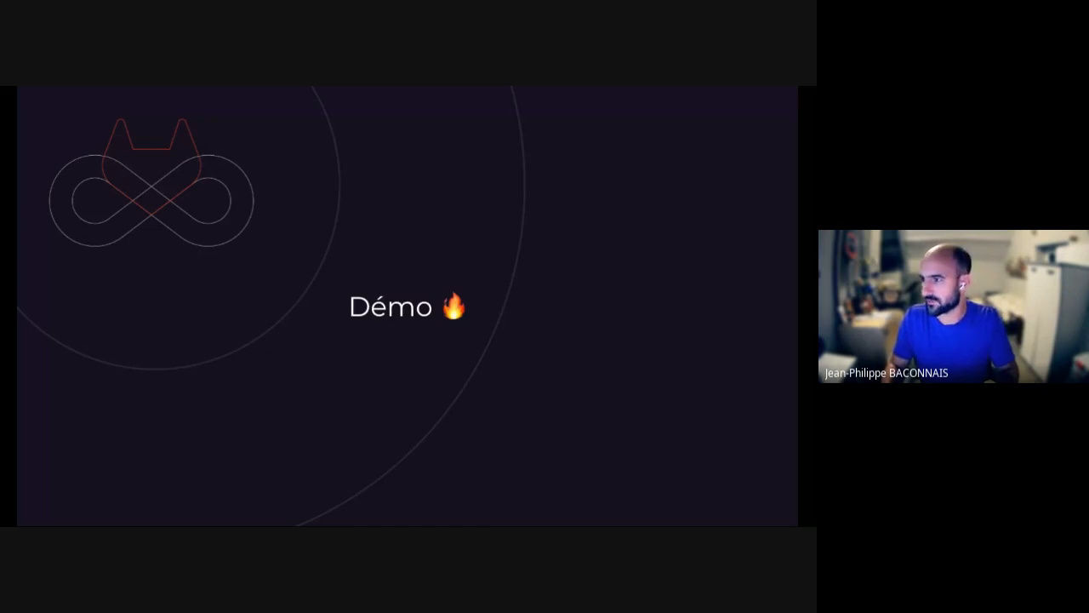
# - Switch to the my-first-project page in GitLab, enlarge the page display, and open the project's General settings
pyautogui.hotkey('alt', 'Tab')
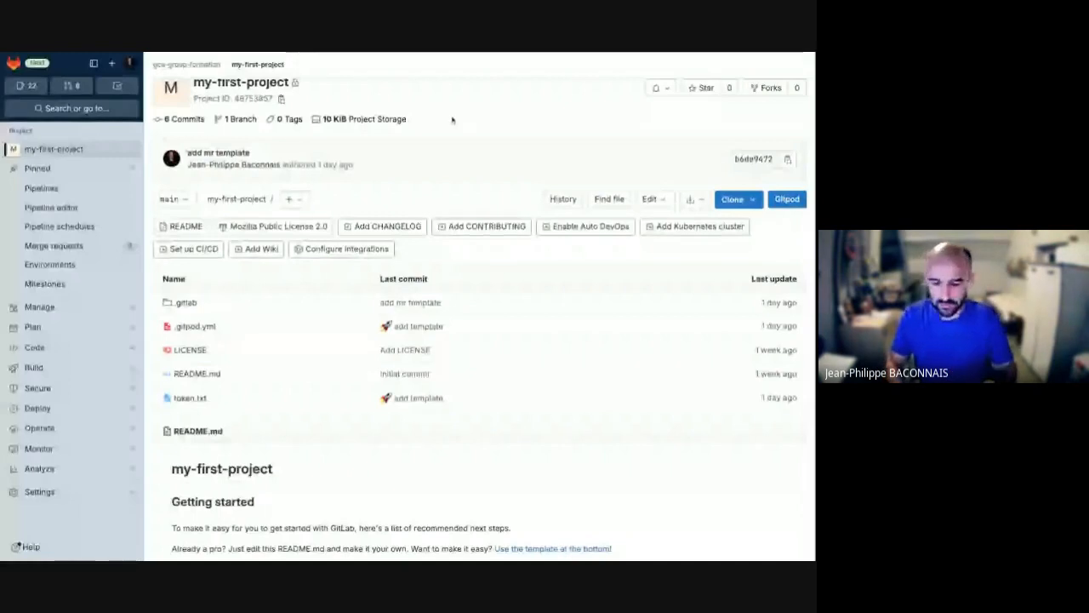
pyautogui.hotkey('ctrl', '+')
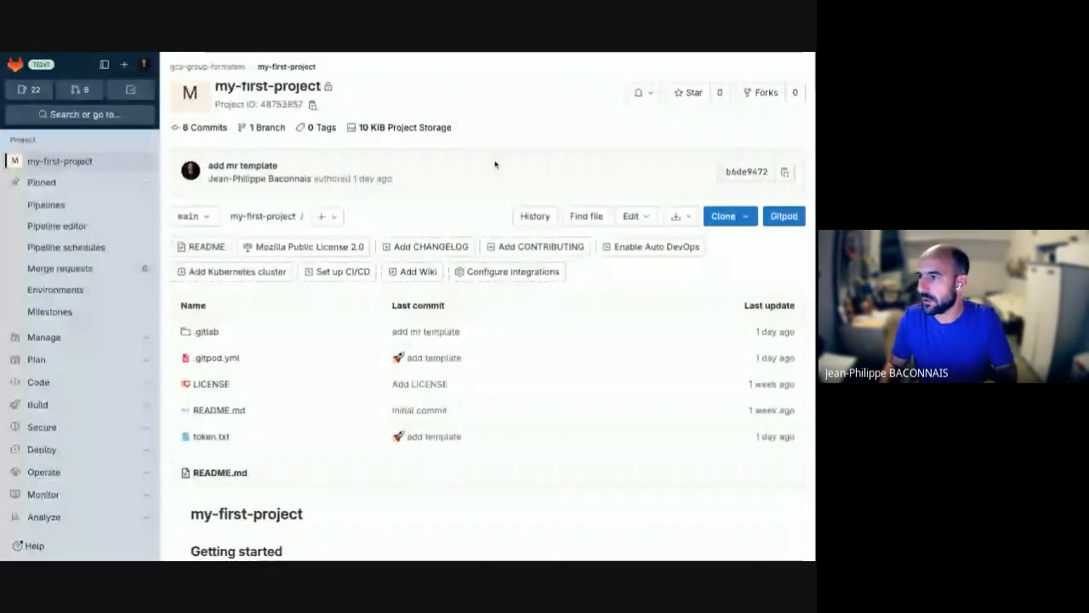
pyautogui.scroll(1, 495, 164)
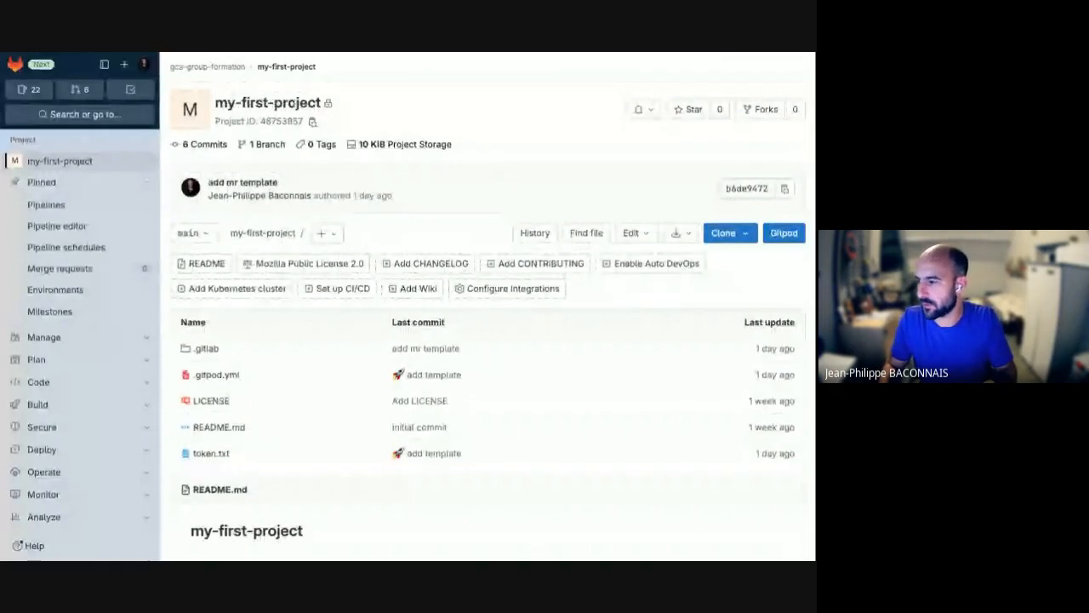
pyautogui.click(150, 185)
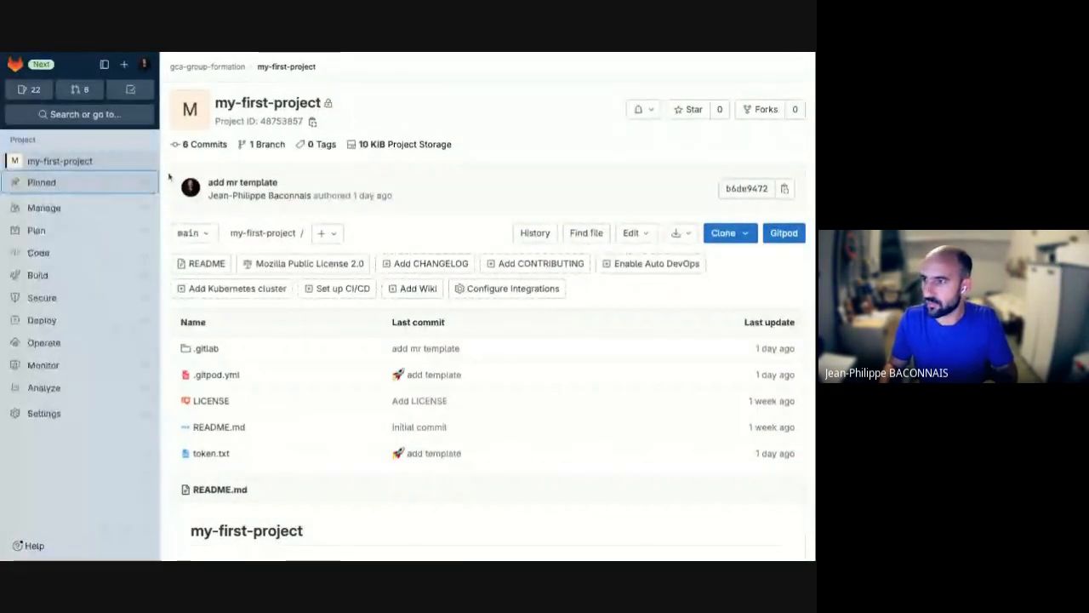
pyautogui.click(127, 412)
pyautogui.scroll(-2, 124, 409)
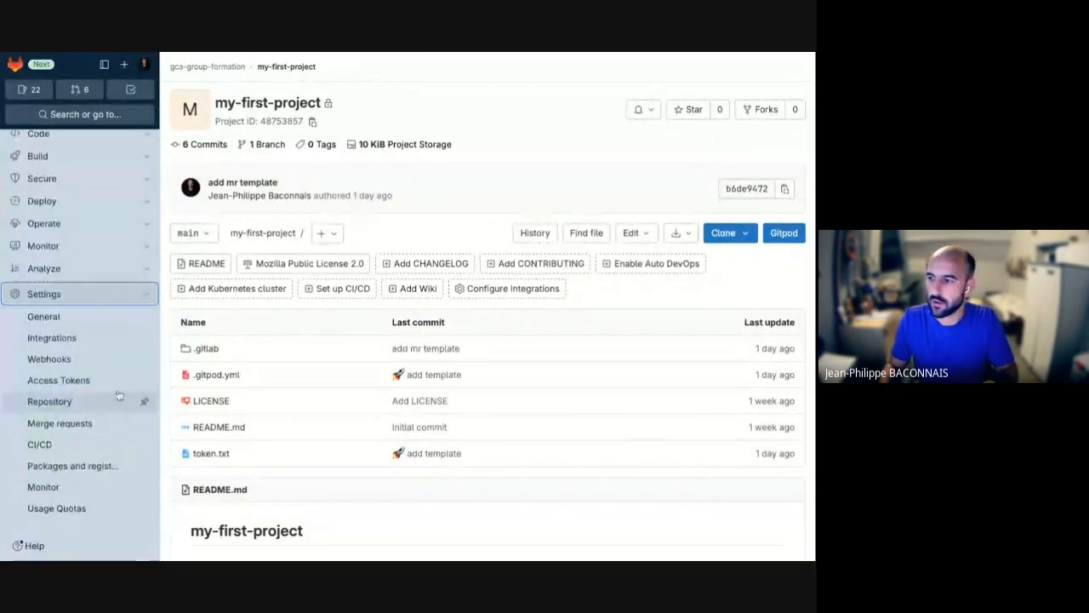
pyautogui.click(51, 316)
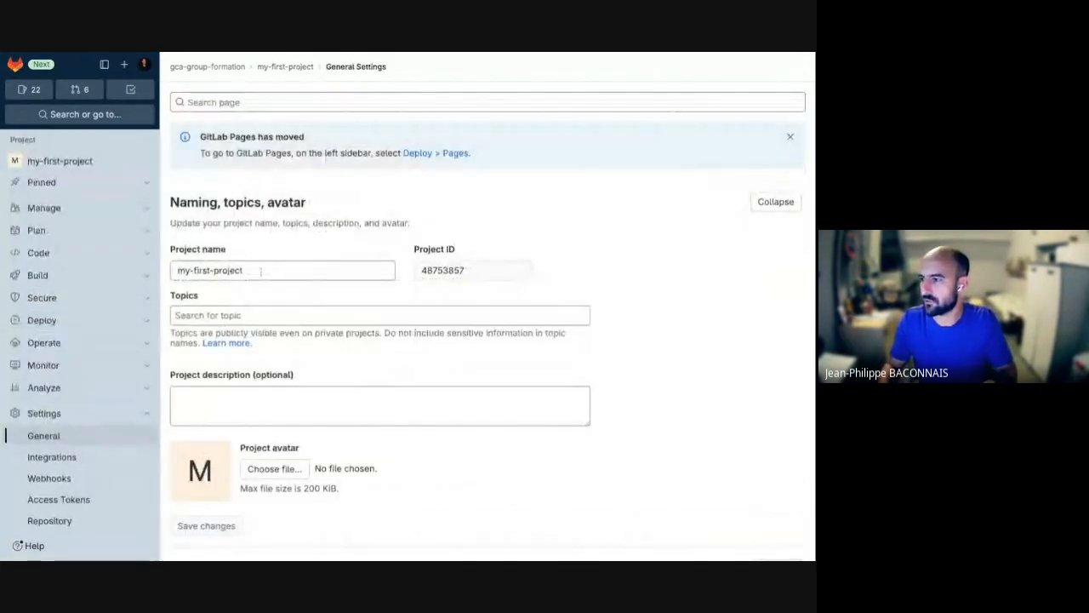
# - Add the topic "tutorial" to my-first-project, save the changes, and dismiss the GitLab Pages notice
pyautogui.click(260, 271)
pyautogui.click(453, 275)
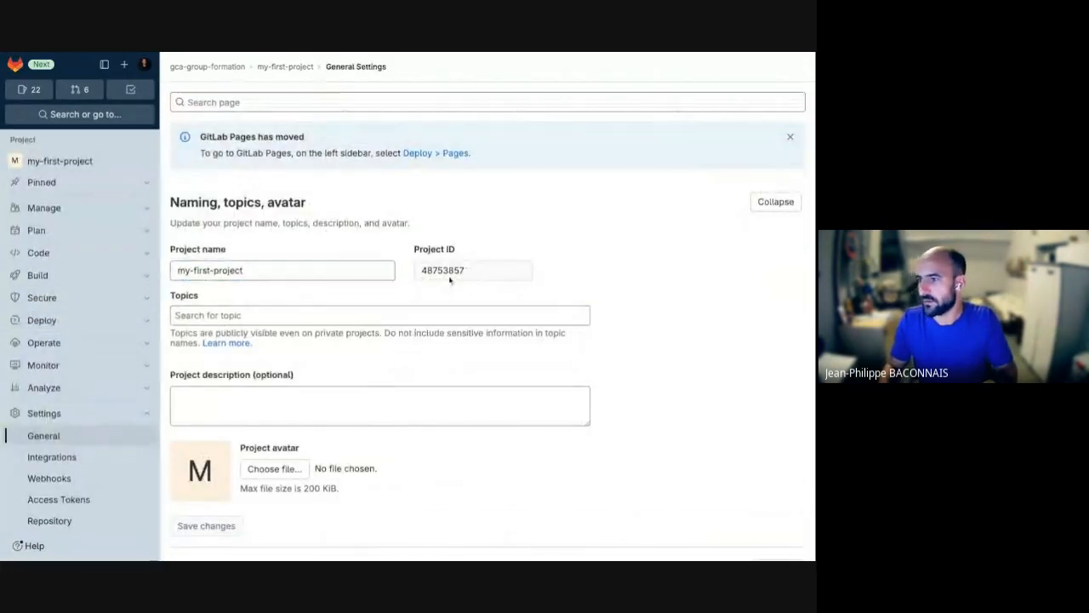
pyautogui.click(206, 314)
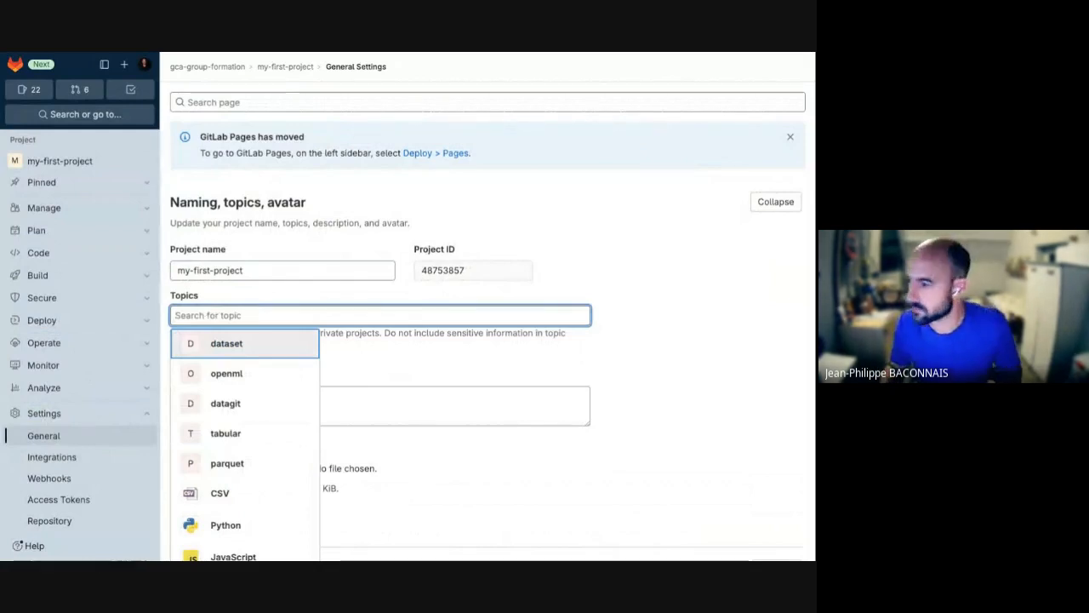
pyautogui.write('tu')
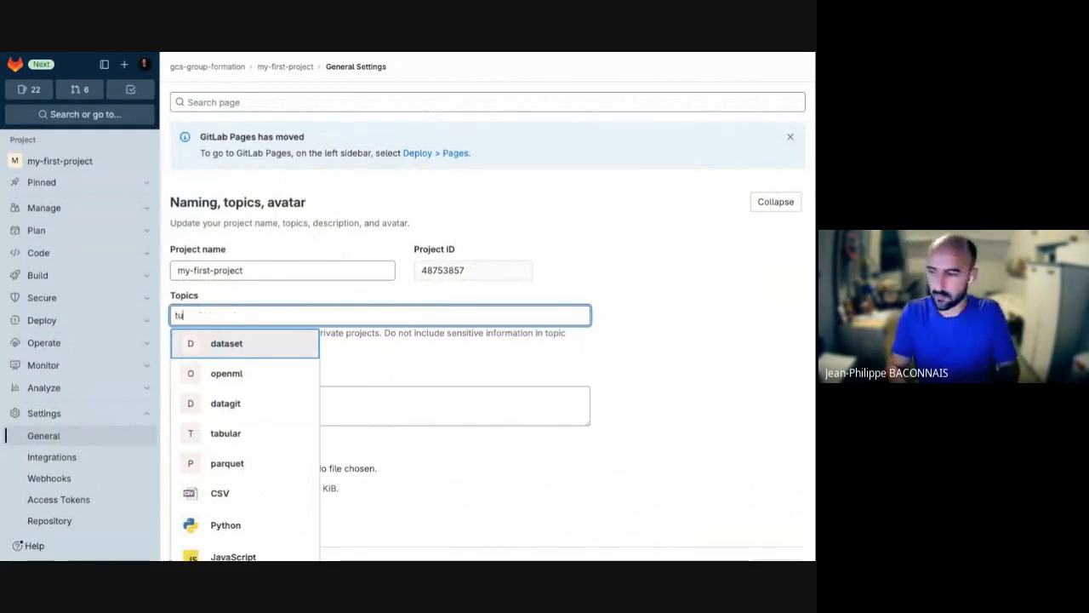
pyautogui.write('torial')
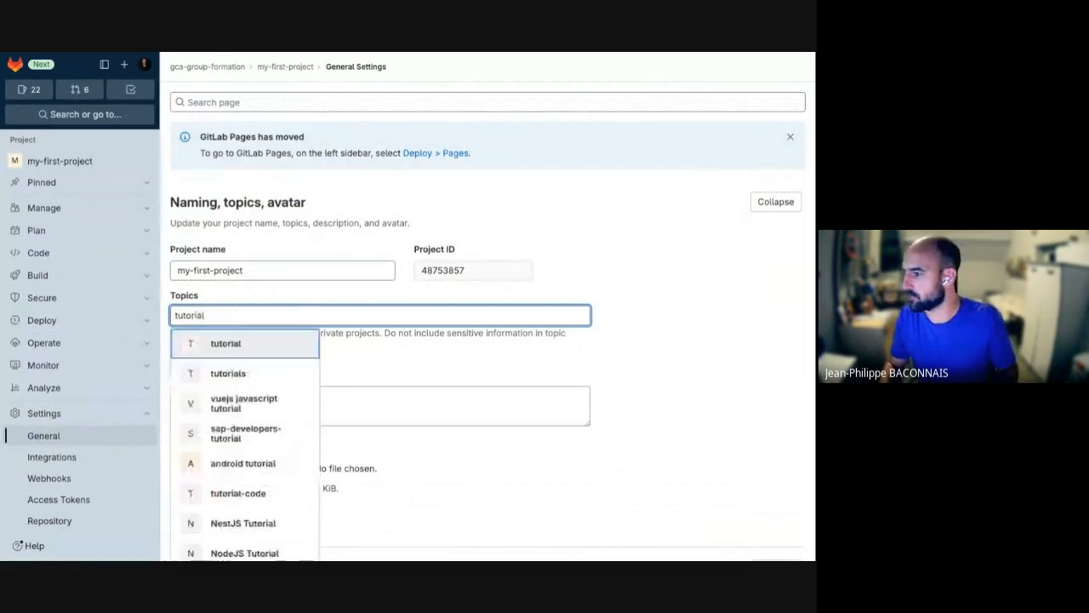
pyautogui.press('Return')
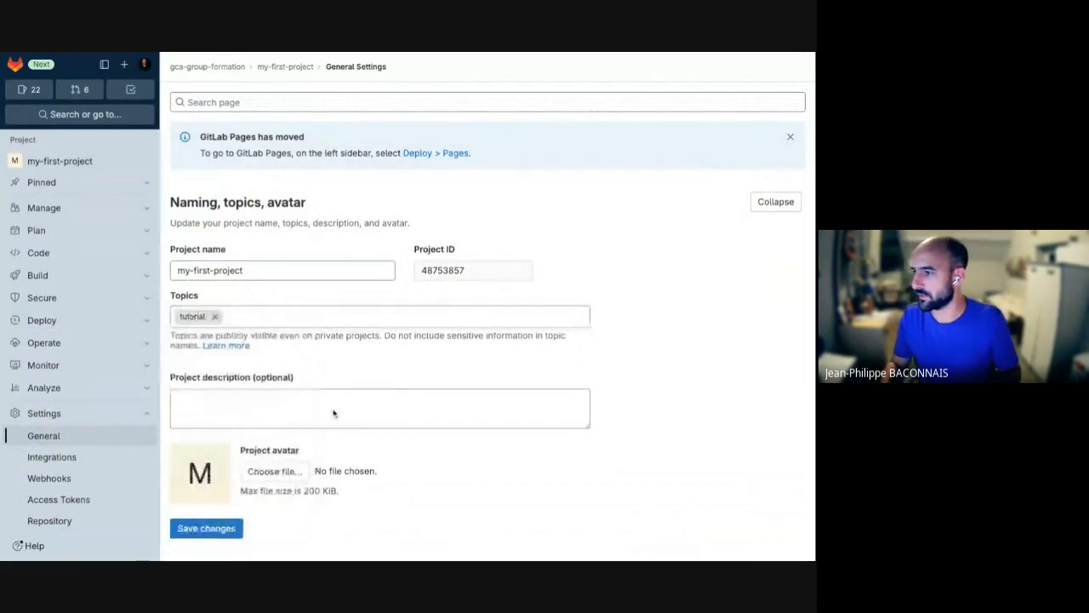
pyautogui.scroll(-1, 333, 436)
pyautogui.scroll(-3, 332, 436)
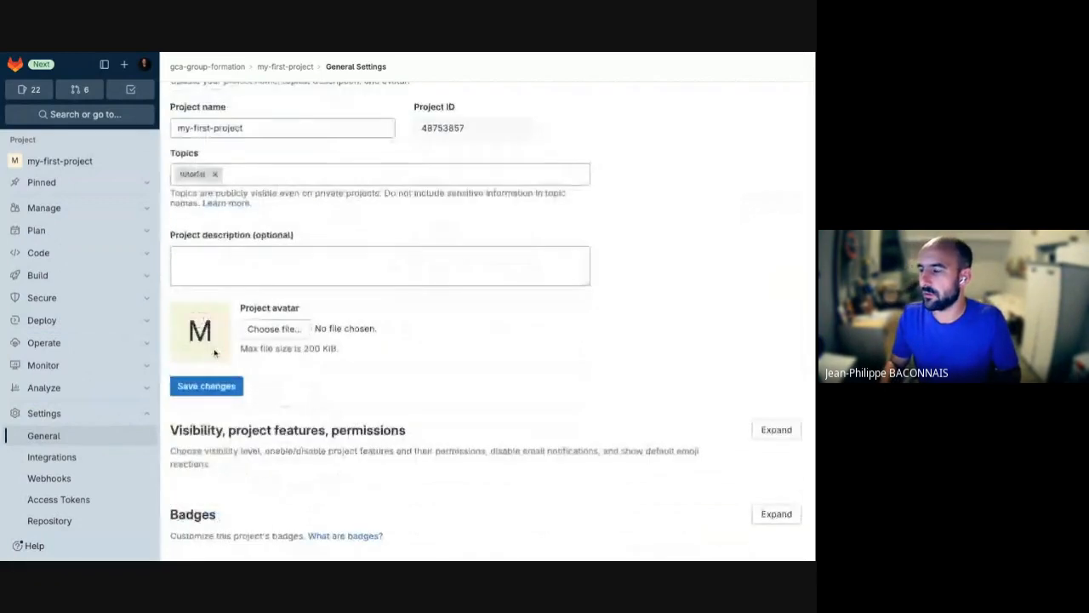
pyautogui.click(212, 386)
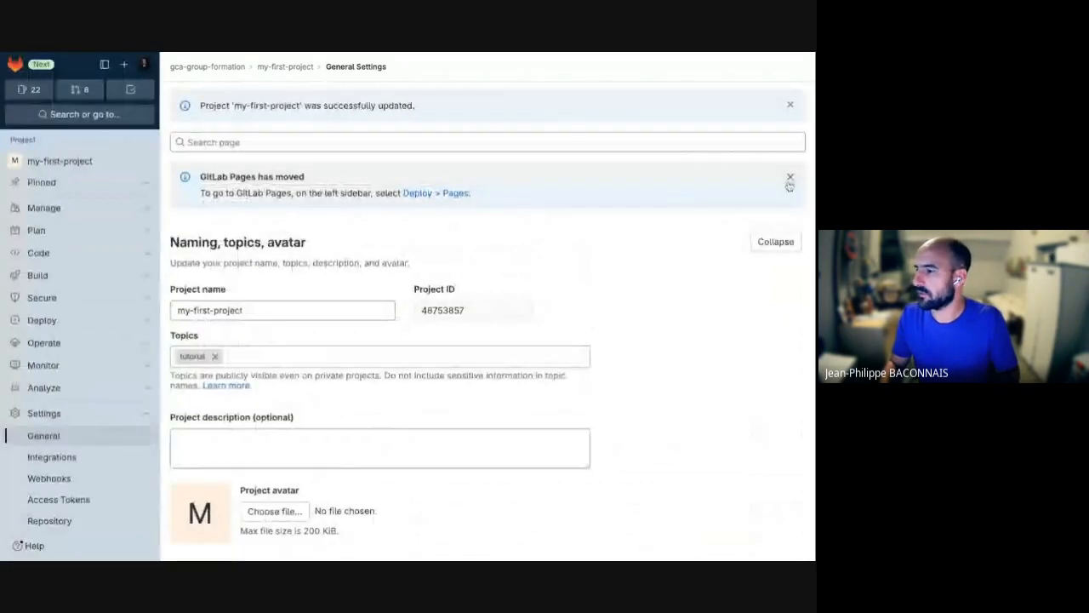
pyautogui.click(790, 178)
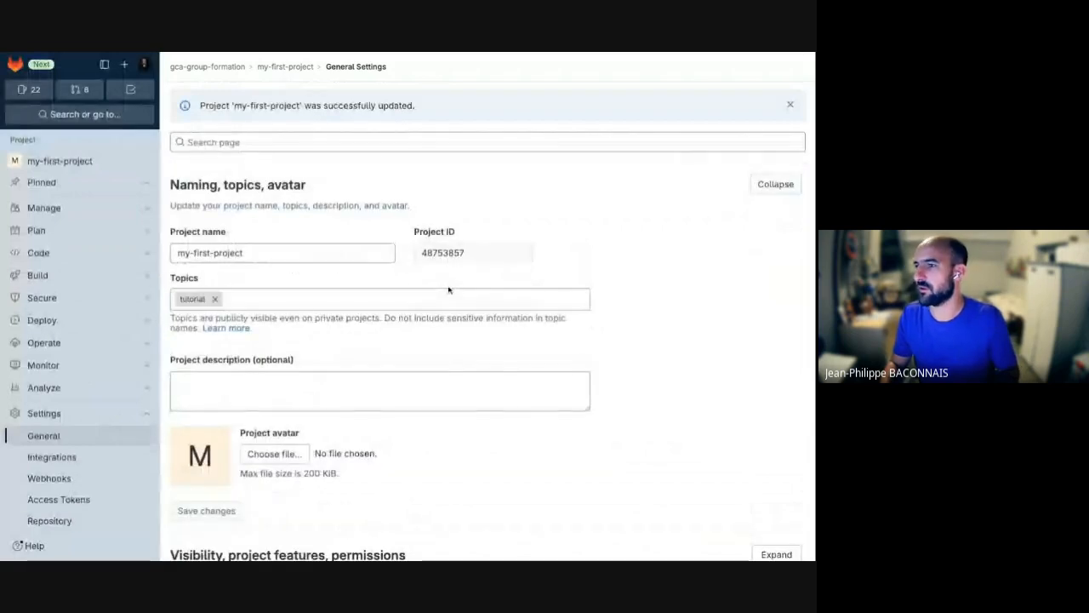
# - Expand the visibility, project features and permissions settings and set the project visibility to Public
pyautogui.scroll(-4, 448, 290)
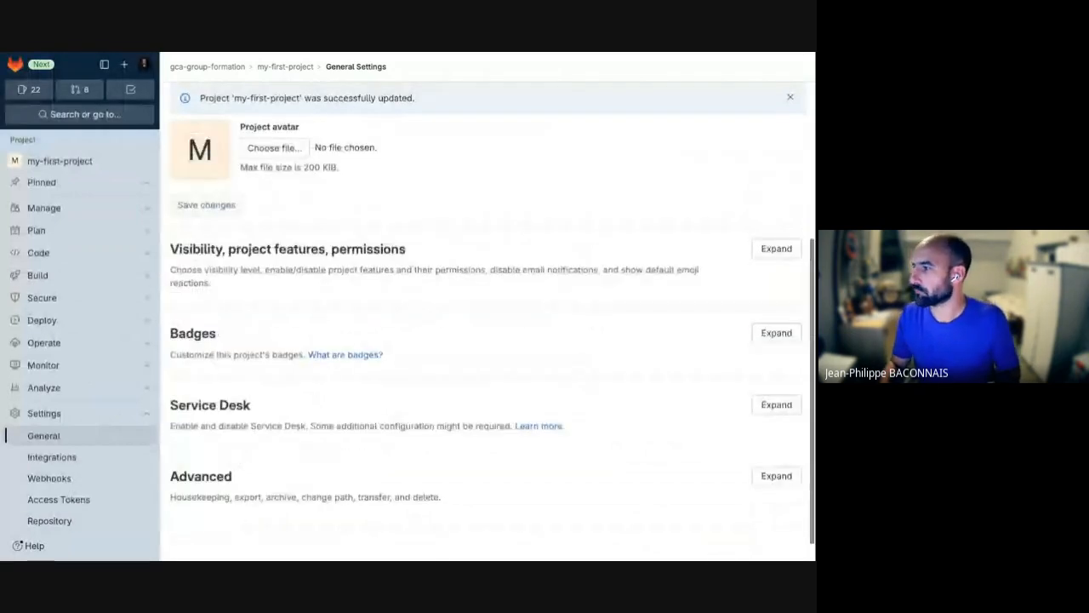
pyautogui.click(775, 222)
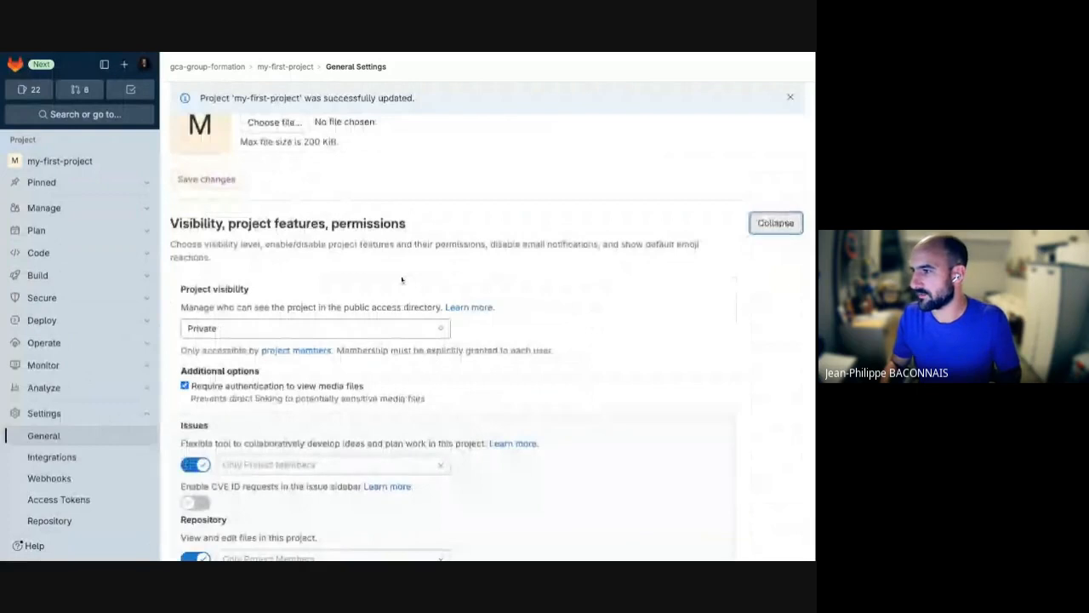
pyautogui.scroll(-1, 402, 279)
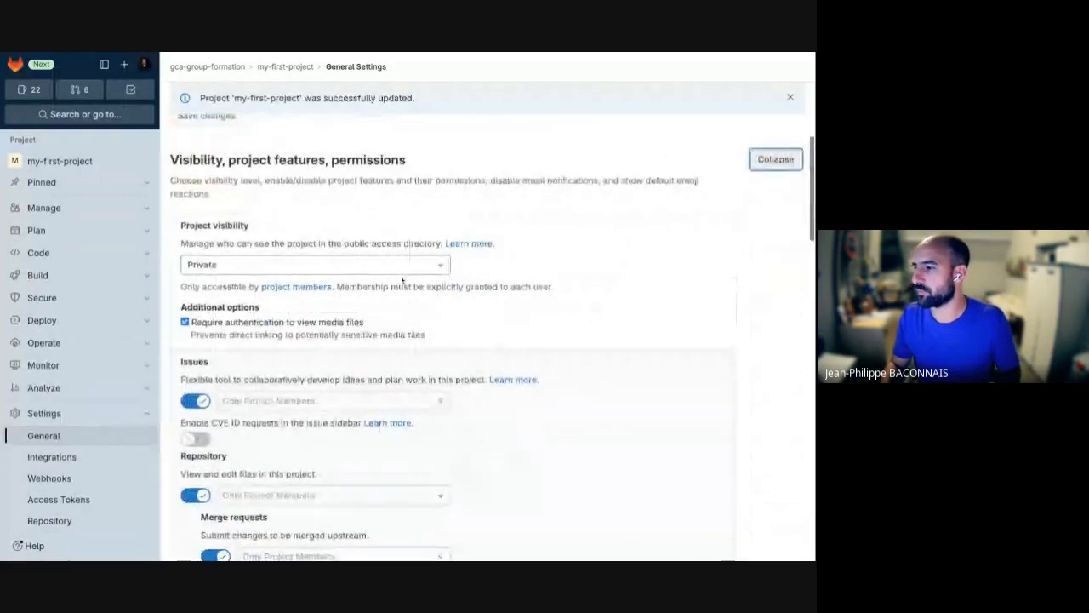
pyautogui.click(282, 256)
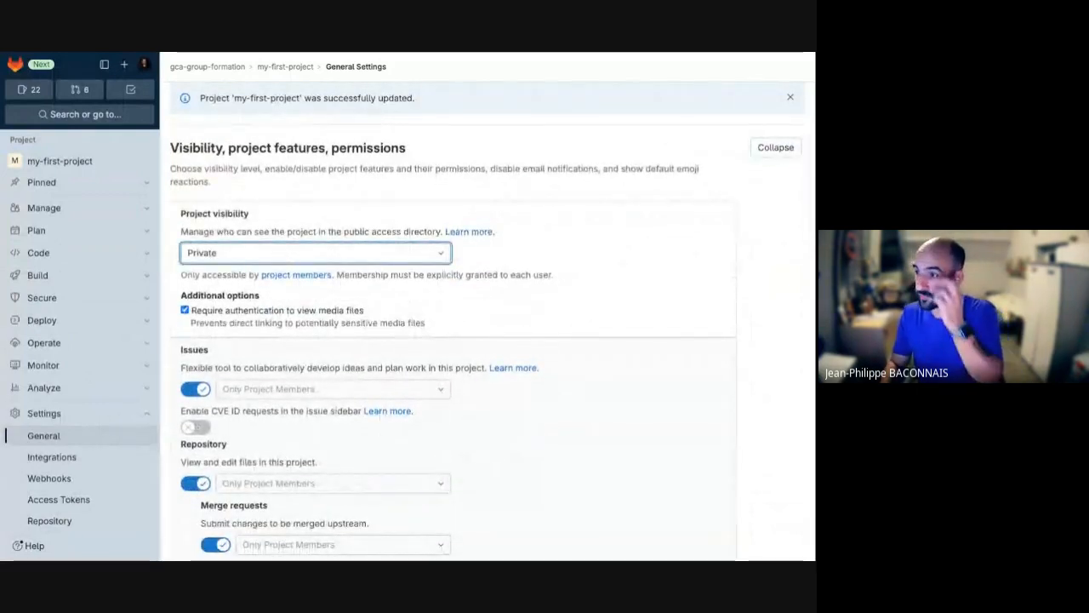
pyautogui.click(262, 287)
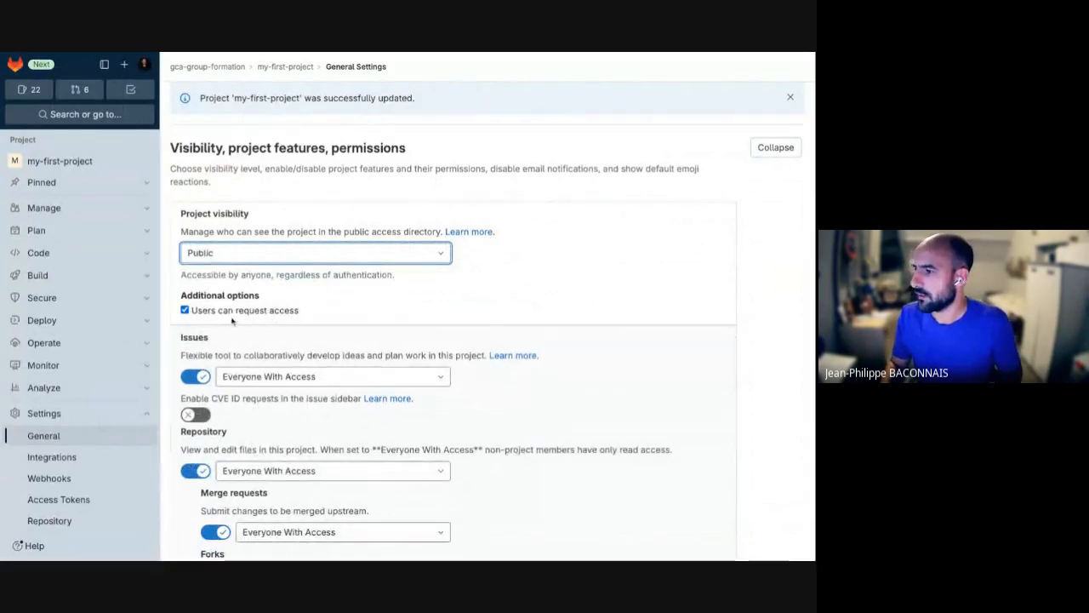
pyautogui.click(306, 314)
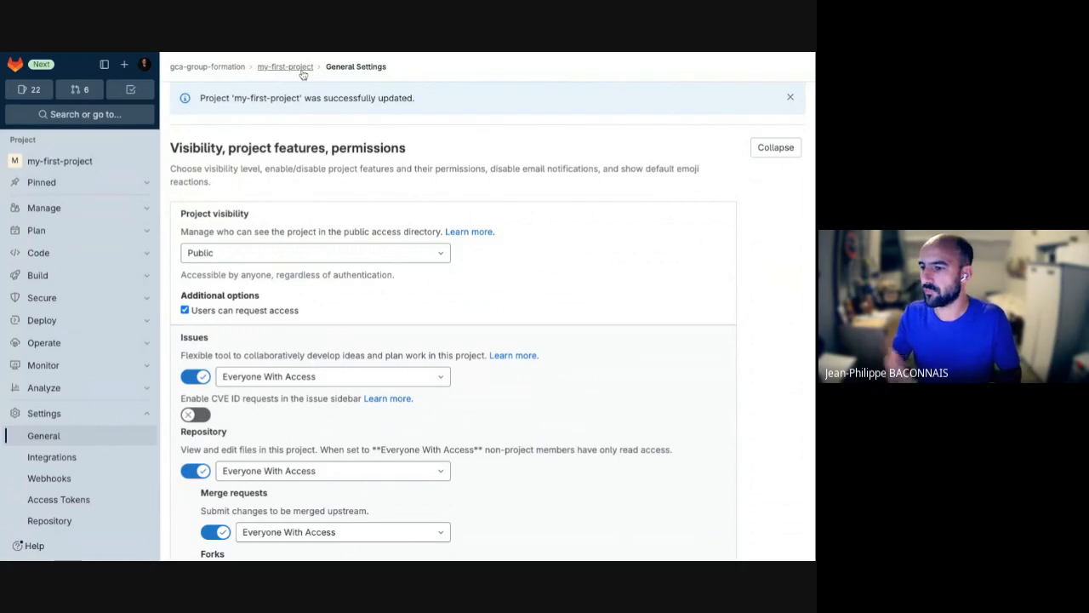
# - Disable the Wiki feature in the project's feature and permission settings
pyautogui.scroll(-1, 308, 218)
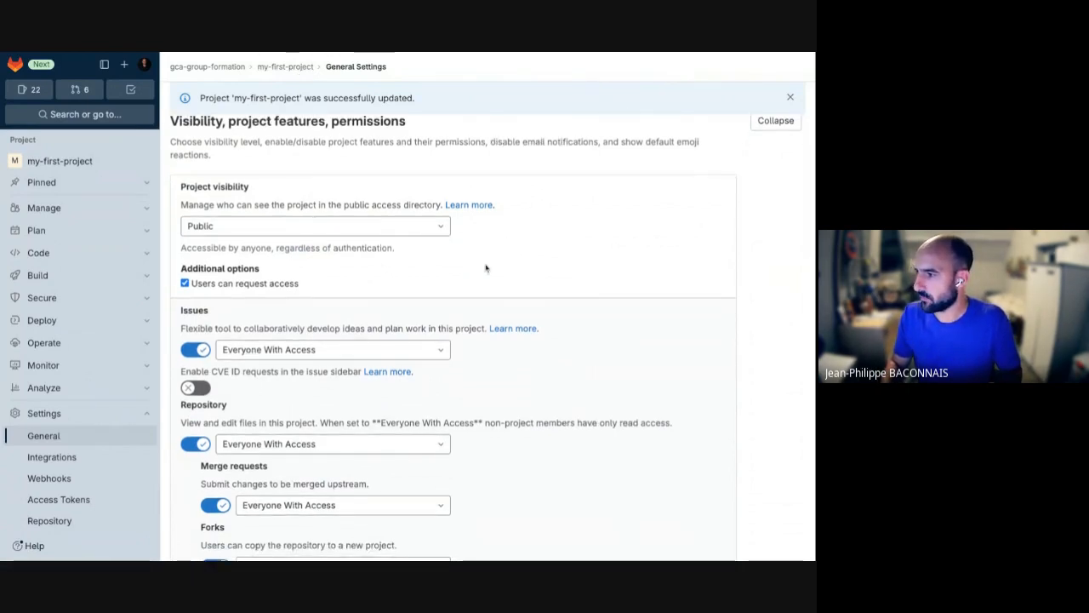
pyautogui.scroll(-4, 486, 268)
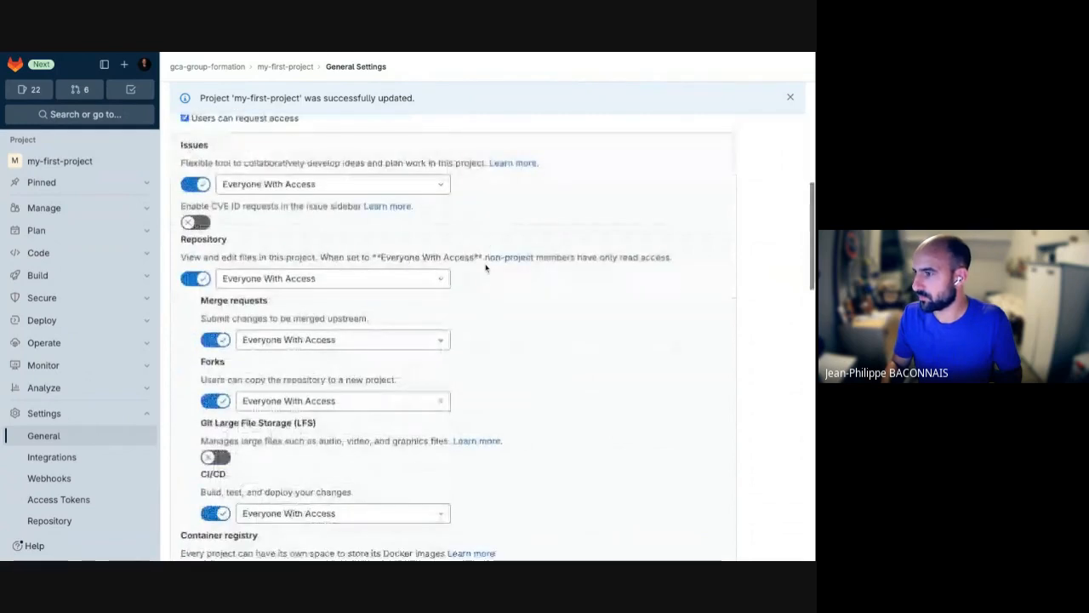
pyautogui.scroll(-1, 486, 268)
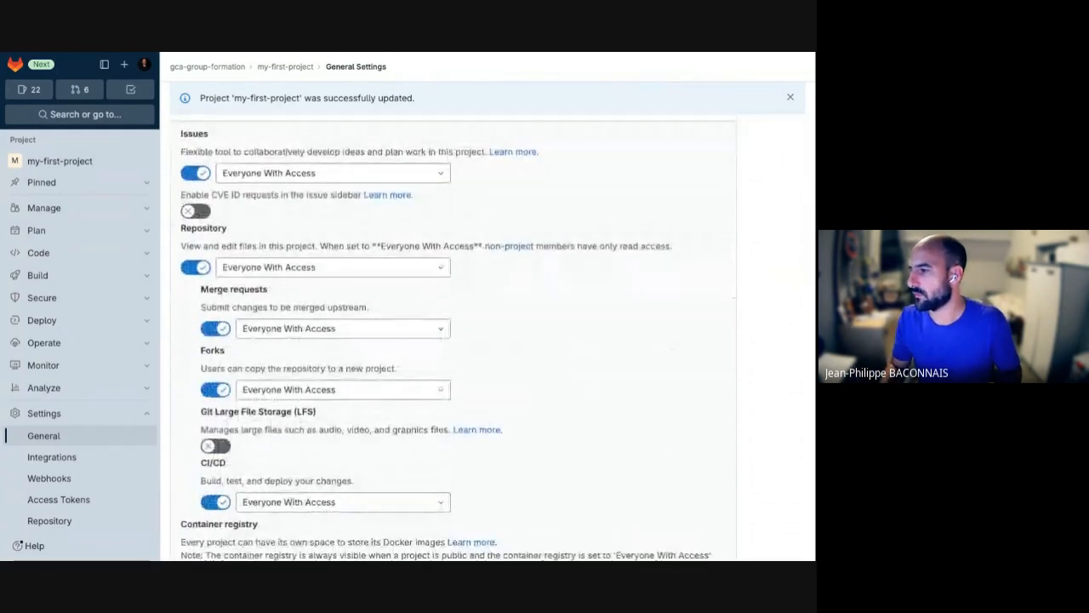
pyautogui.scroll(-1, 486, 268)
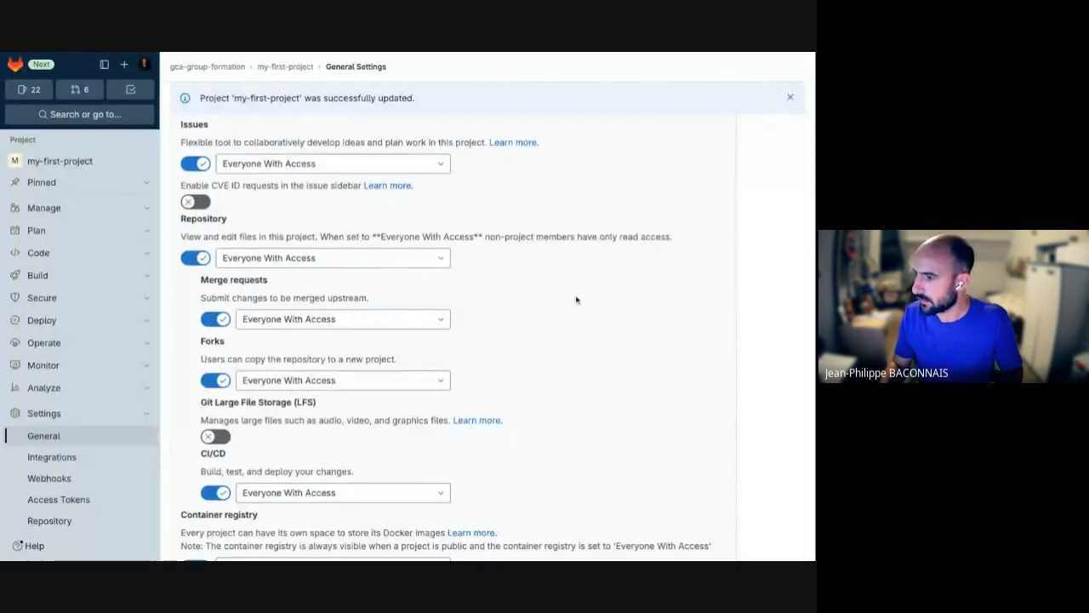
pyautogui.scroll(-3, 576, 299)
pyautogui.scroll(-5, 576, 300)
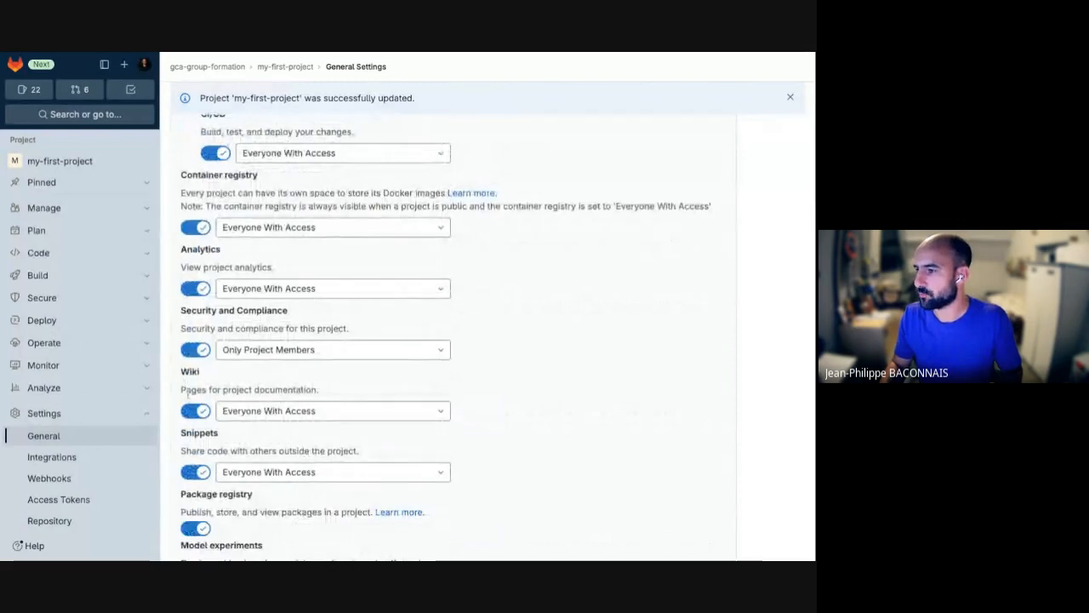
pyautogui.click(196, 412)
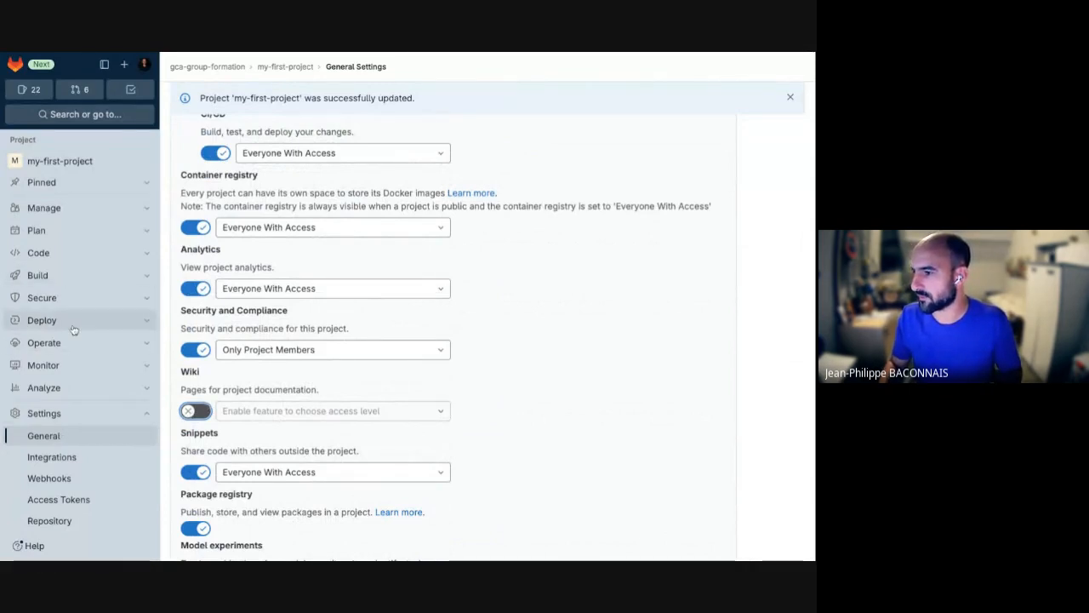
# - Review the project navigation and expand its Code section to show the available entries
pyautogui.scroll(-2, 75, 458)
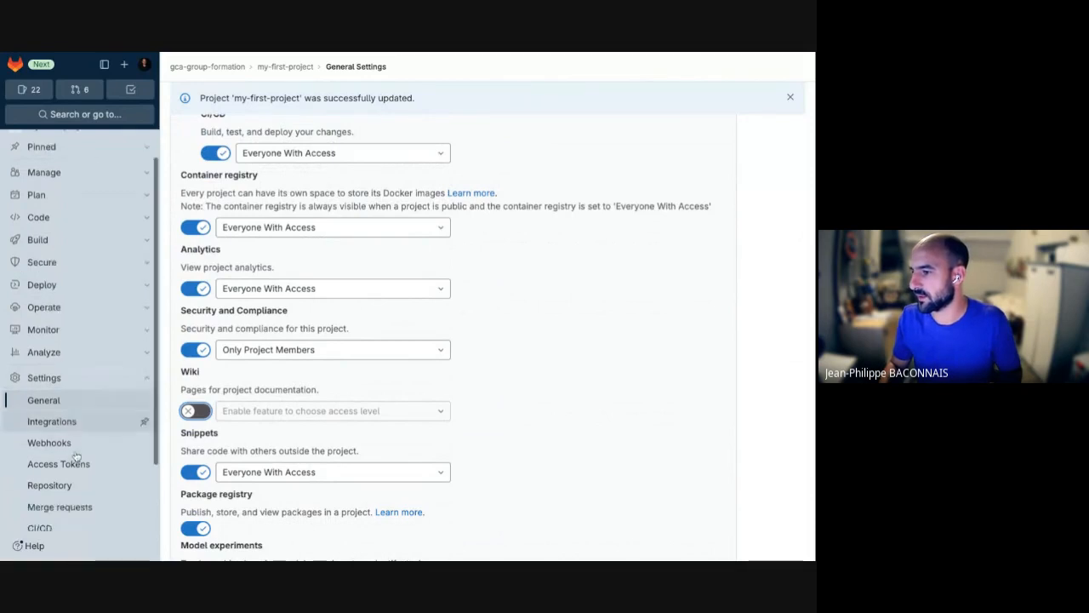
pyautogui.scroll(-2, 75, 456)
pyautogui.scroll(3, 77, 449)
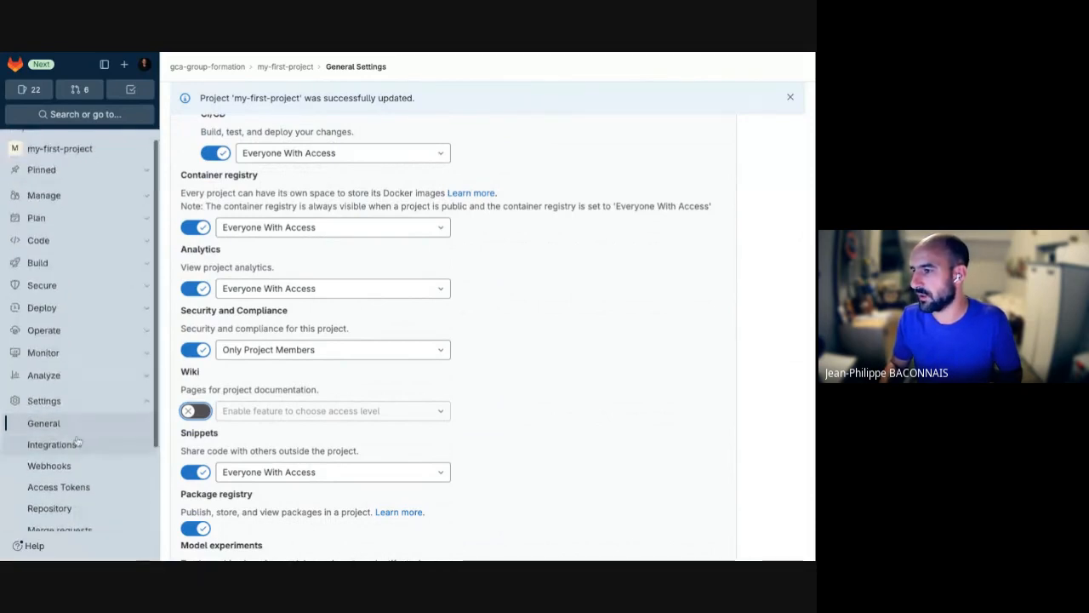
pyautogui.click(148, 244)
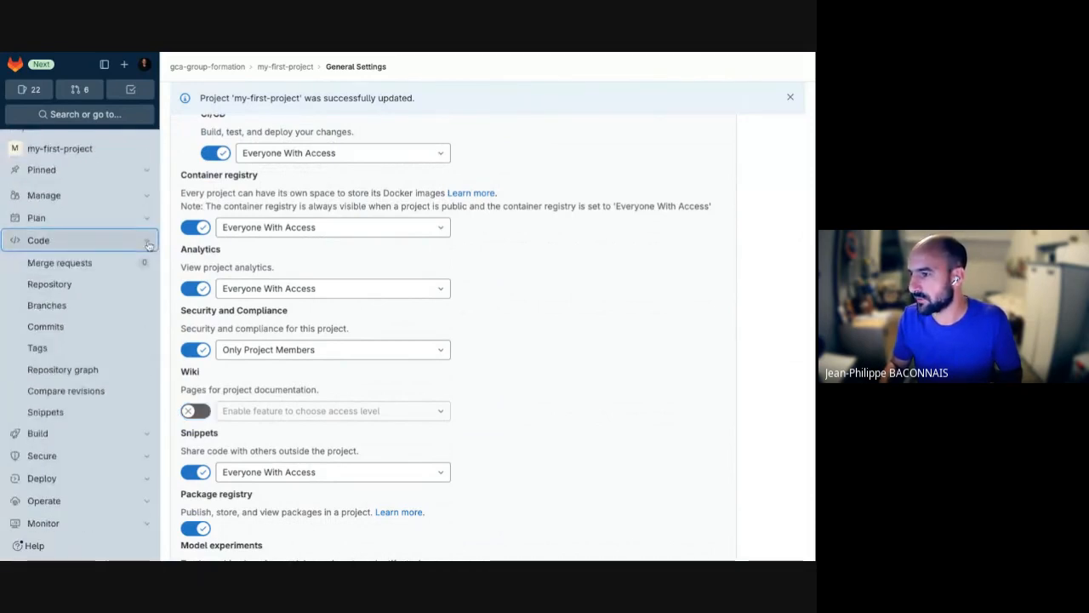
# - Turn the Environments feature off and back on while checking the Deploy section of the project navigation
pyautogui.click(148, 245)
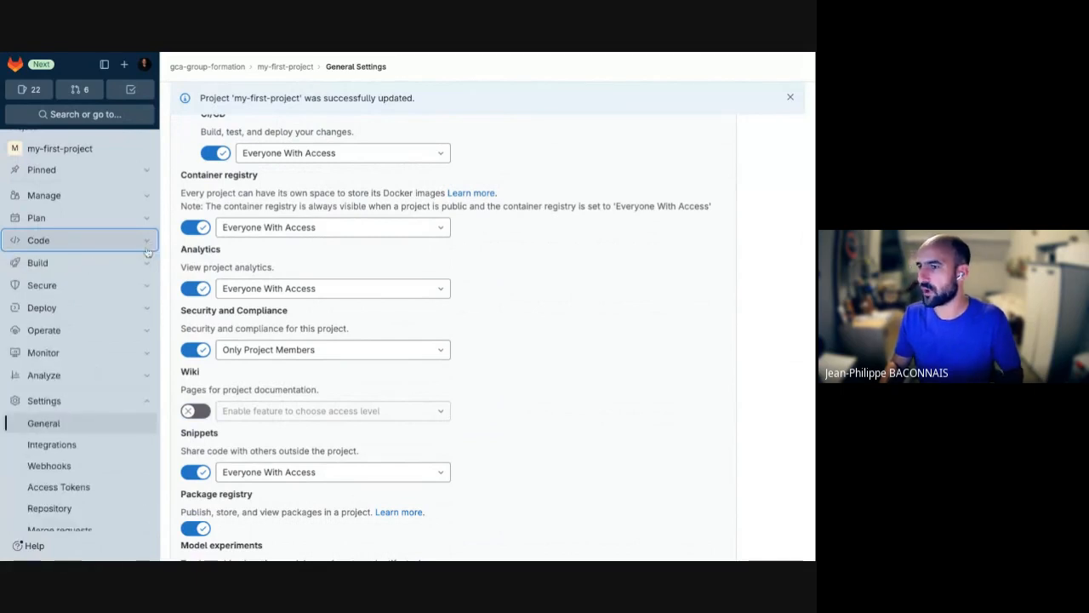
pyautogui.scroll(-5, 379, 374)
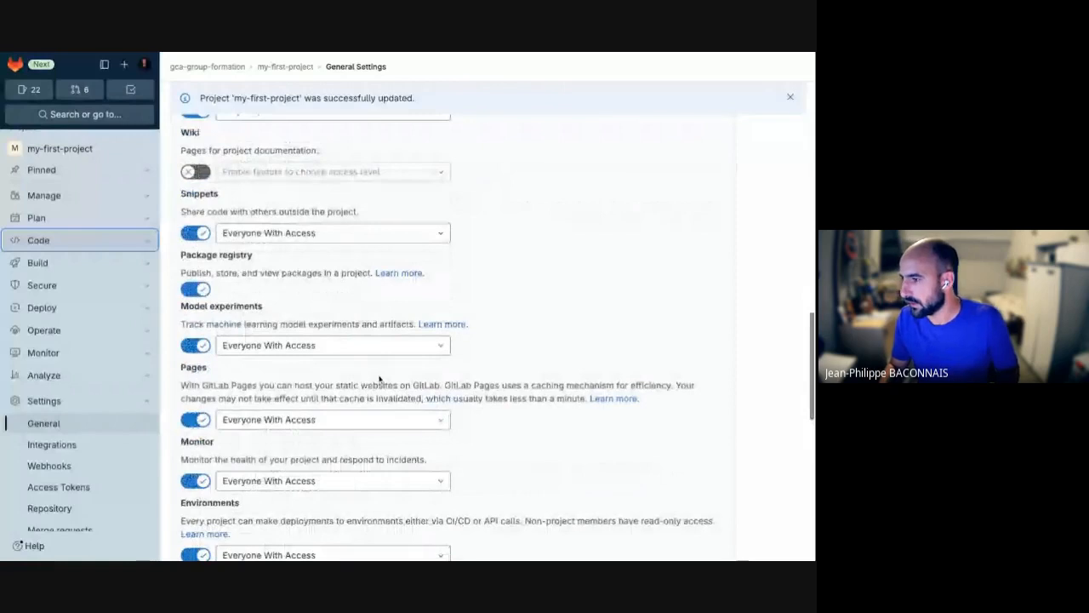
pyautogui.scroll(-3, 380, 380)
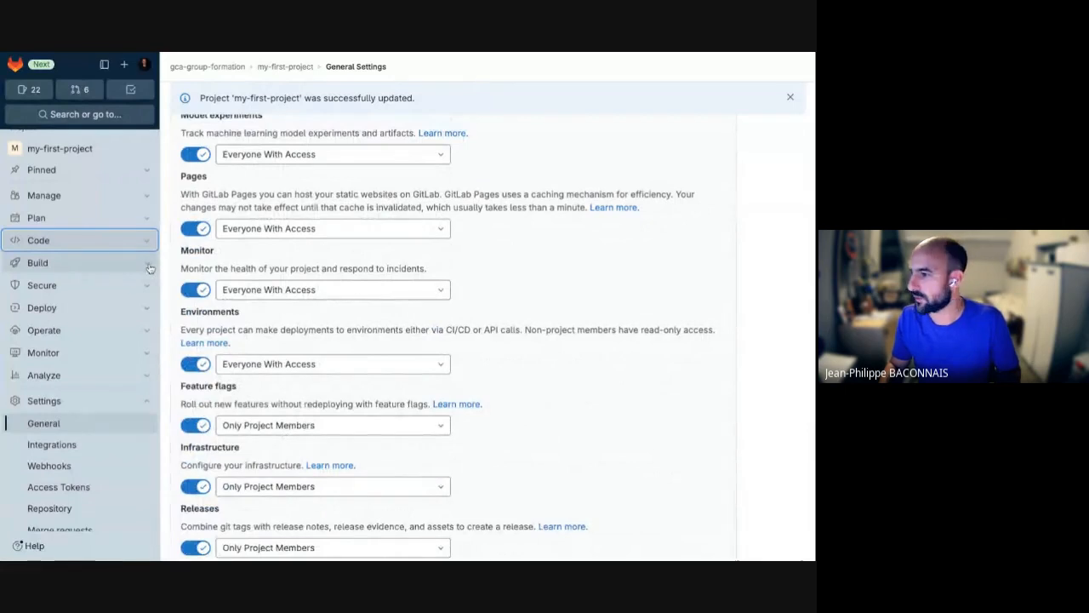
pyautogui.click(195, 363)
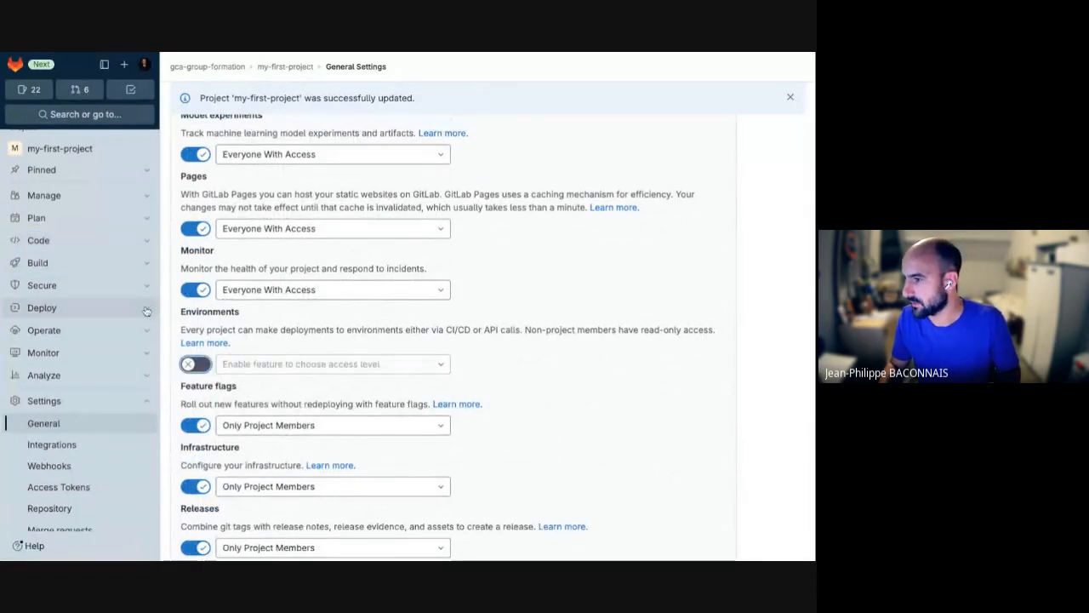
pyautogui.click(147, 309)
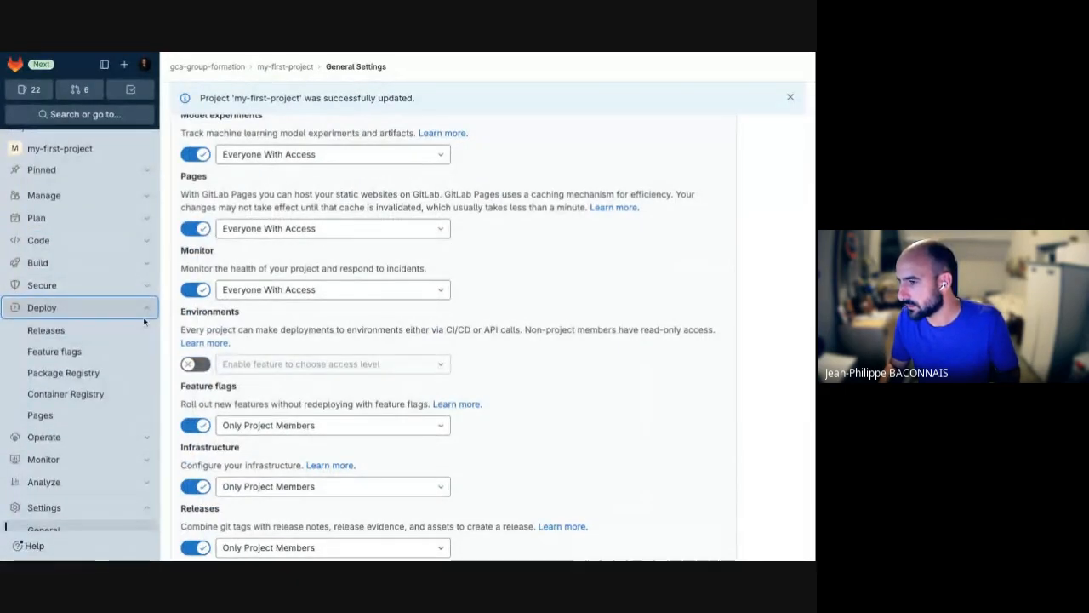
pyautogui.click(146, 308)
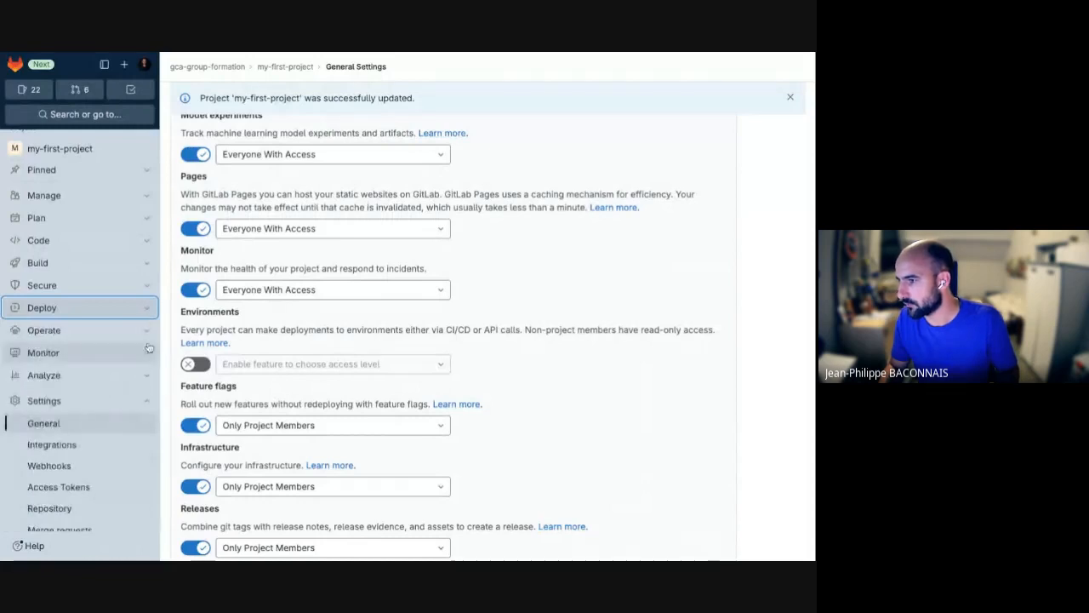
pyautogui.click(195, 363)
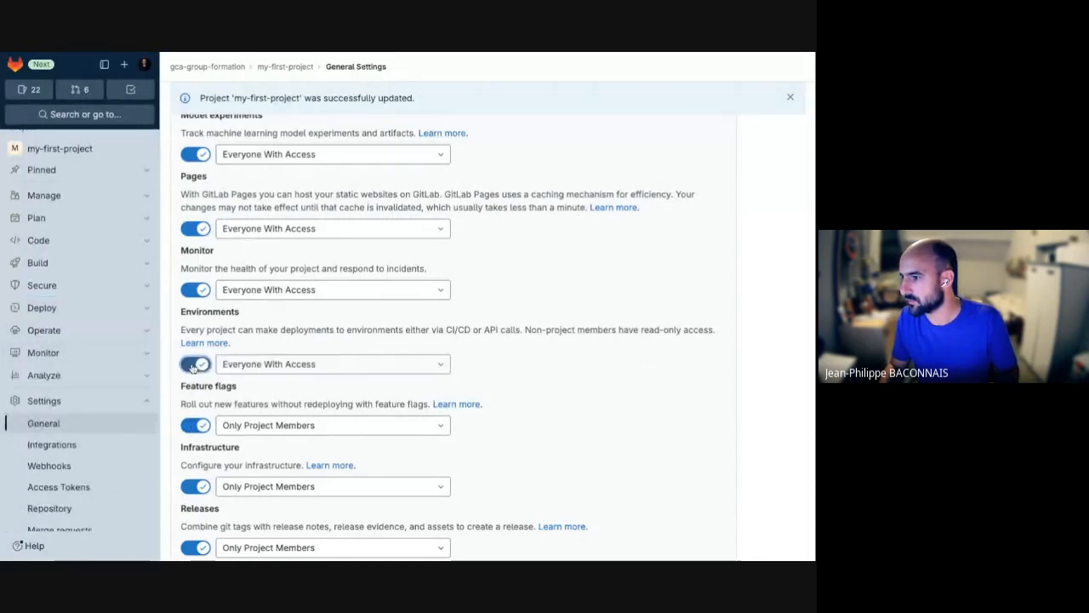
# - Review the entries in the Deploy and Build sections of the project navigation
pyautogui.click(147, 310)
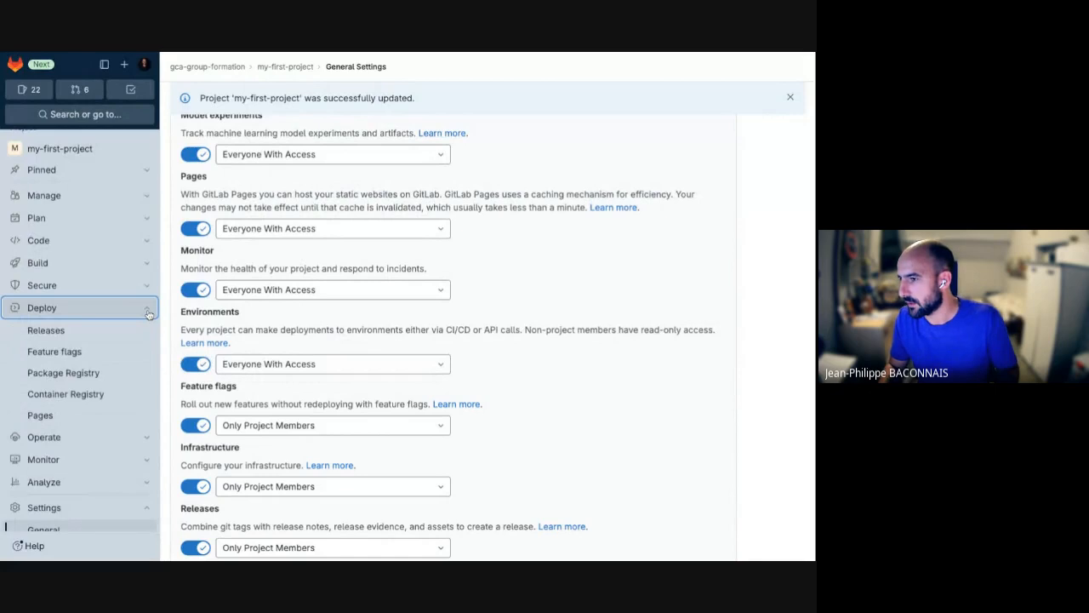
pyautogui.click(147, 311)
pyautogui.click(148, 266)
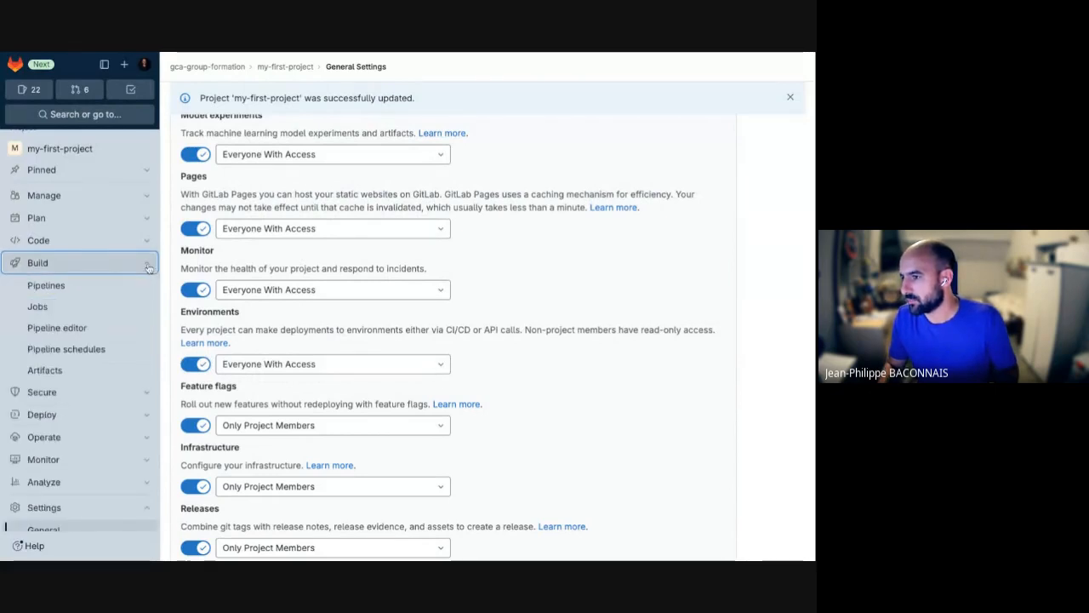
pyautogui.click(148, 265)
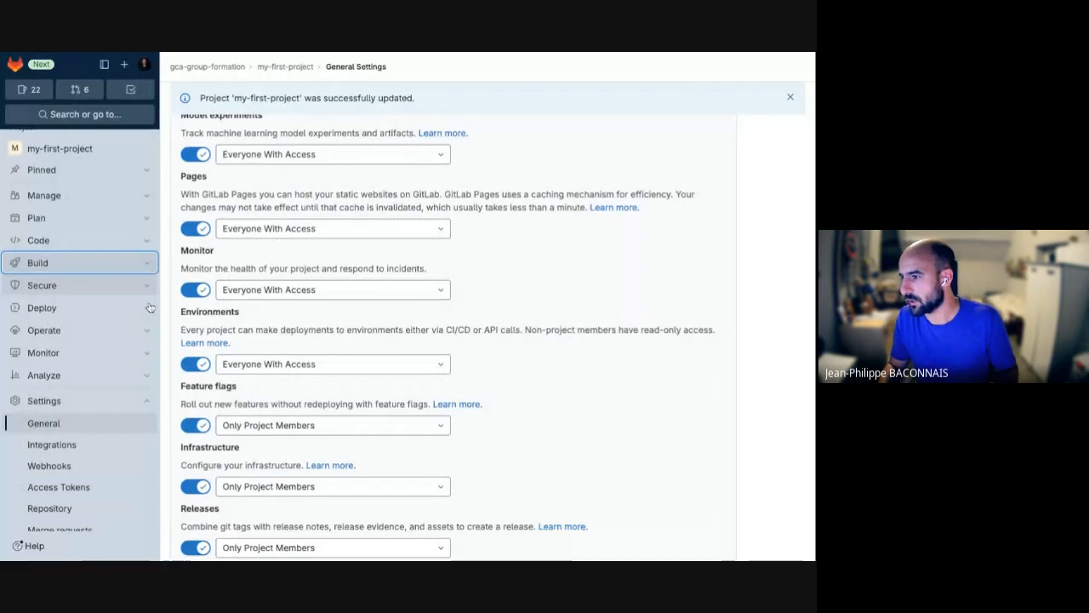
# - Disable the Environments feature and save the changes, checking the Operate section of the project navigation before and after
pyautogui.click(147, 330)
pyautogui.click(195, 364)
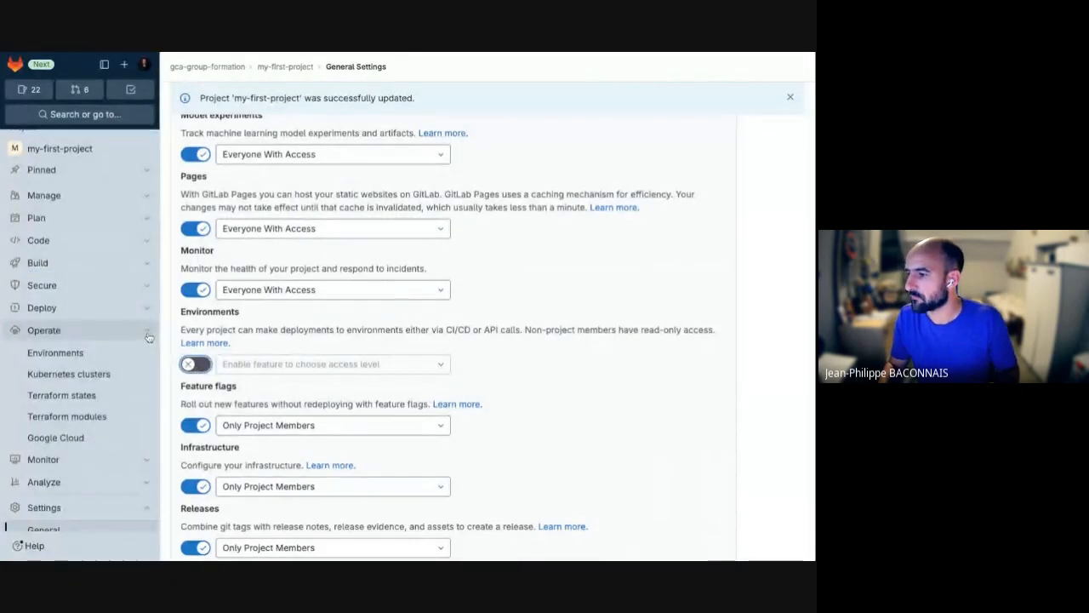
pyautogui.scroll(-10, 340, 340)
pyautogui.click(206, 274)
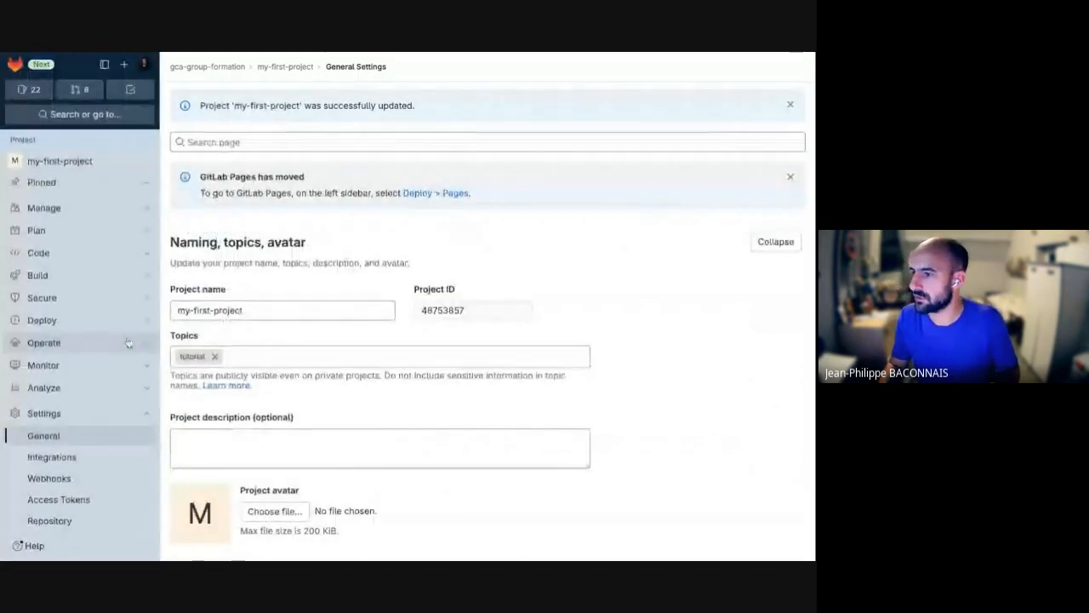
pyautogui.click(147, 345)
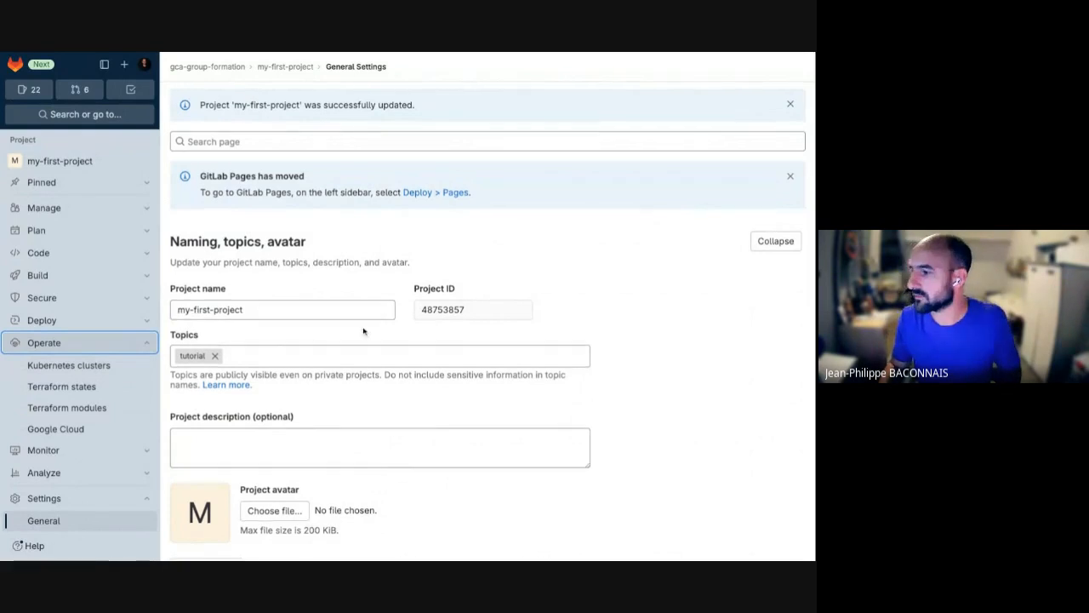
# - Reopen the visibility, project features and permissions settings and restrict Merge requests to Only Project Members
pyautogui.scroll(-2, 363, 331)
pyautogui.scroll(-3, 363, 331)
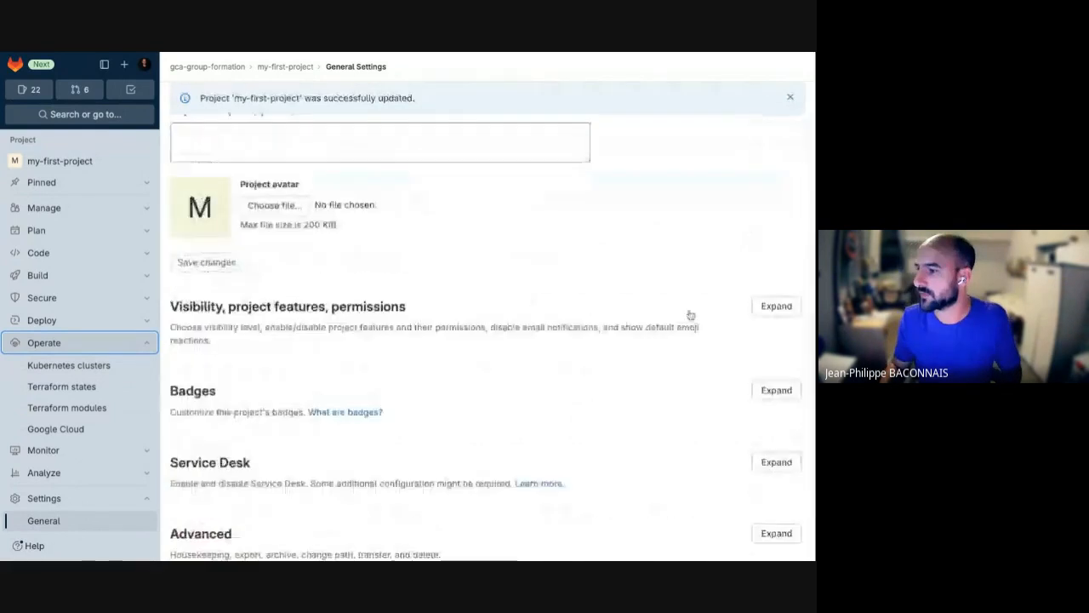
pyautogui.click(775, 306)
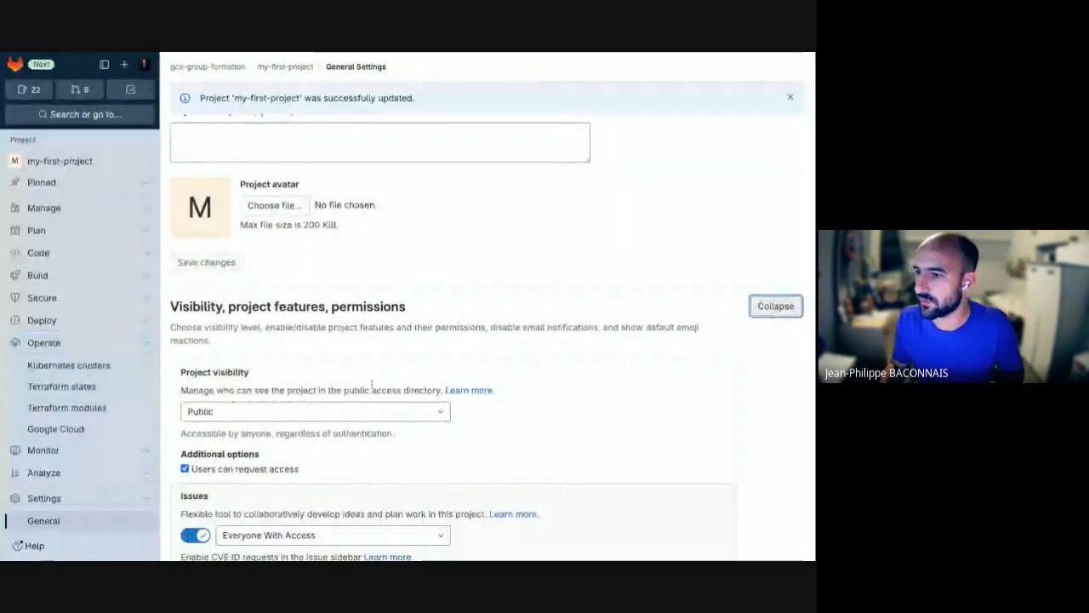
pyautogui.scroll(-4, 372, 385)
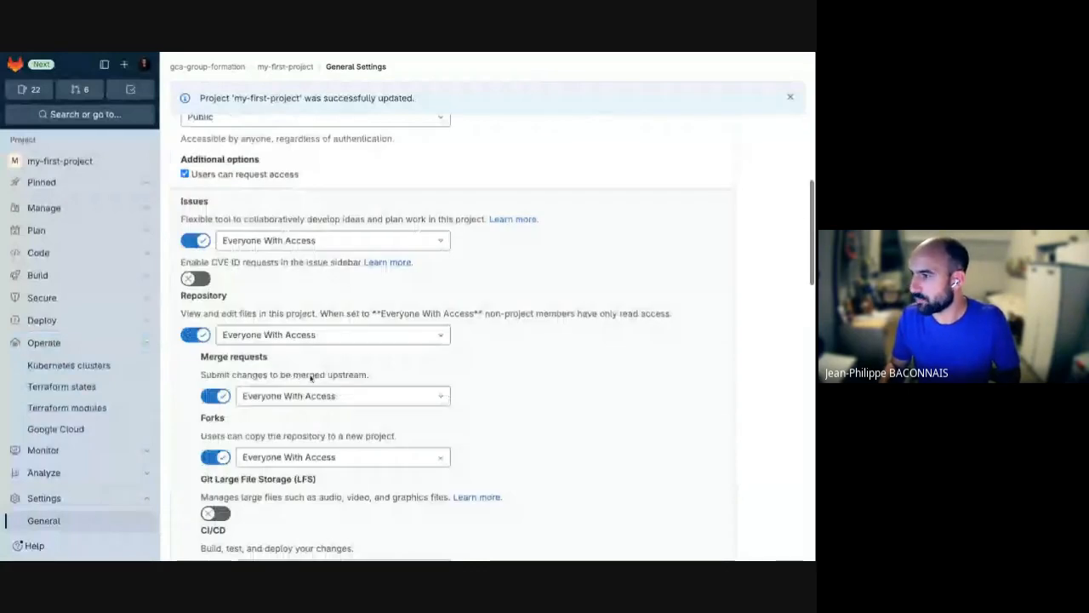
pyautogui.scroll(-1, 309, 377)
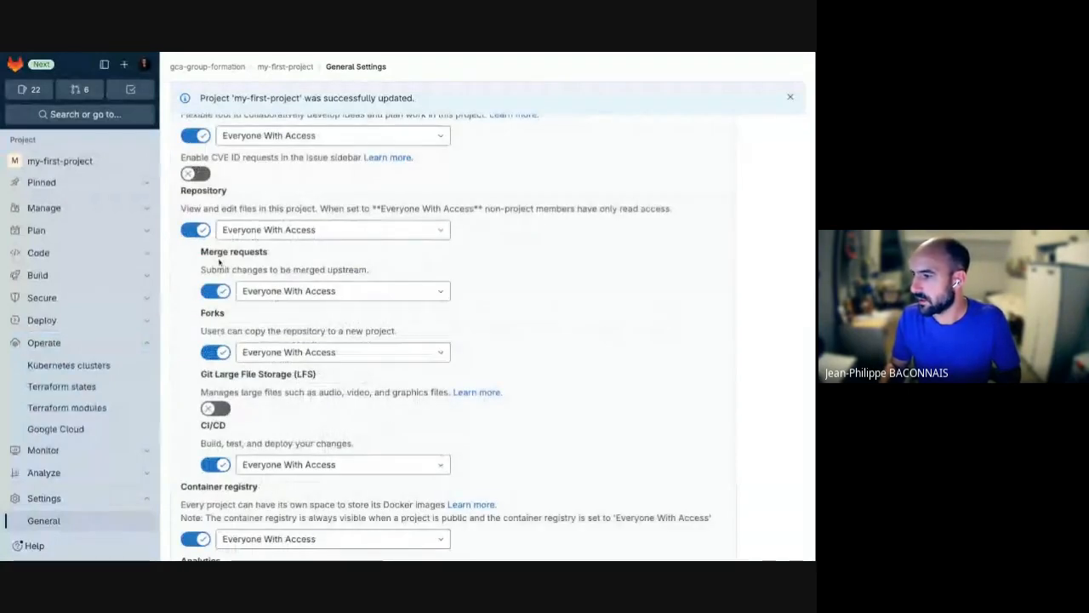
pyautogui.click(286, 286)
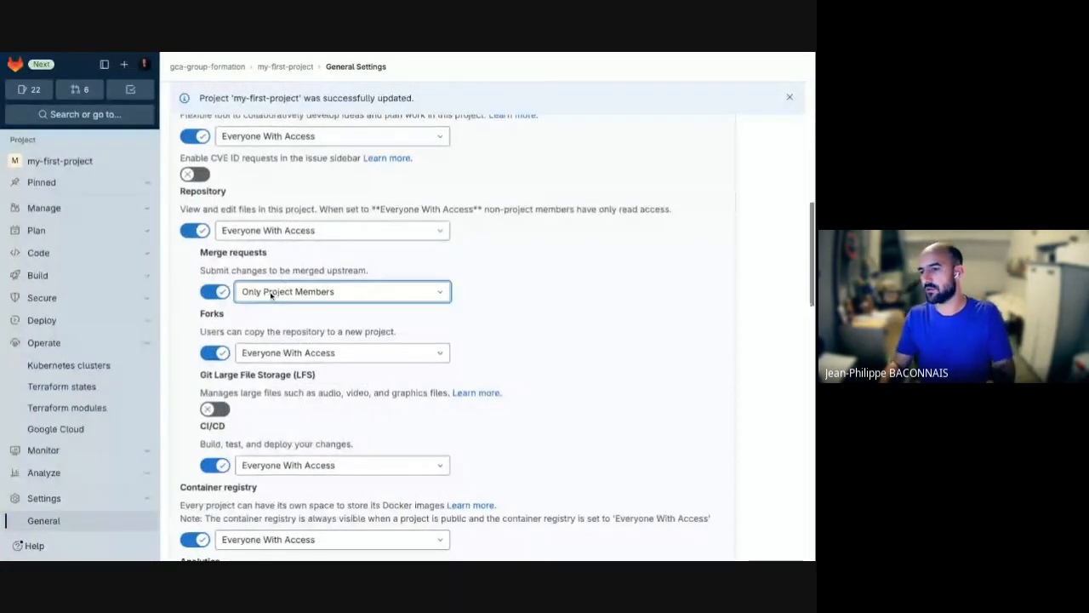
# - Disable Forks for the repository and save the project feature and permission changes
pyautogui.scroll(-1, 285, 285)
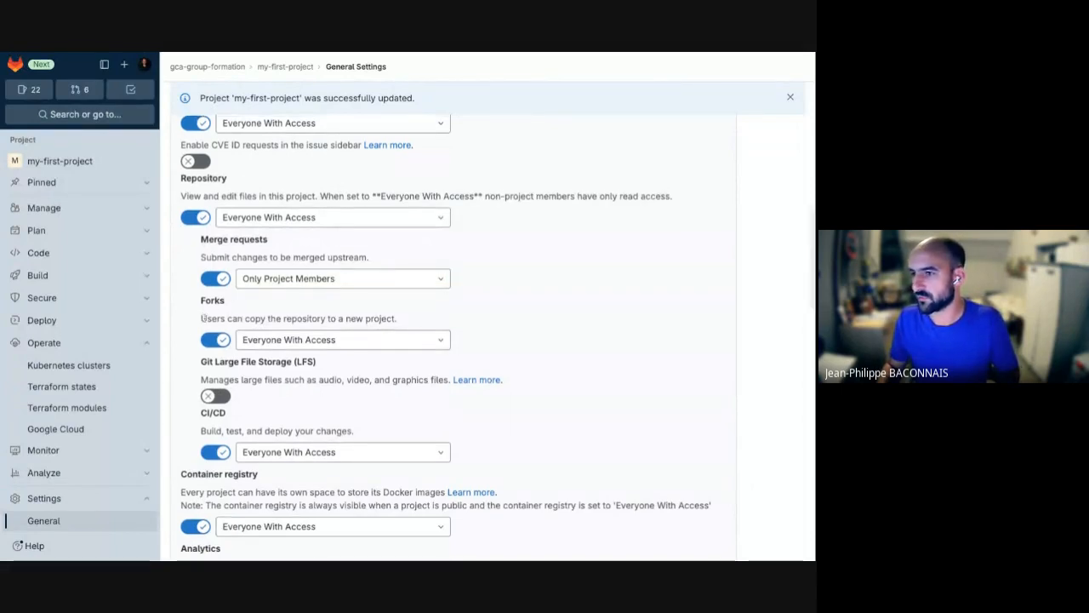
pyautogui.click(210, 337)
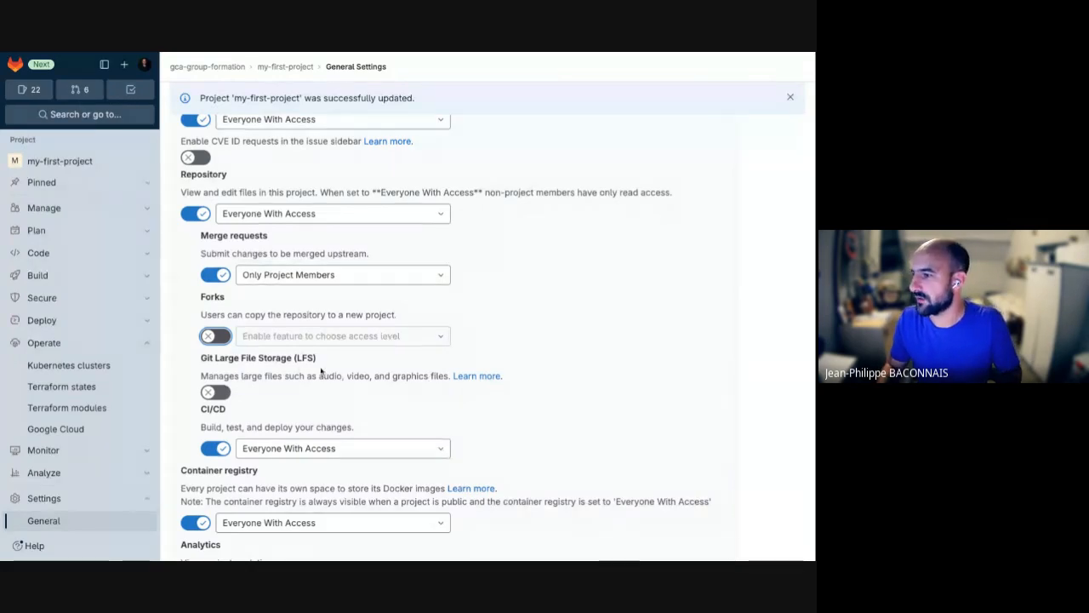
pyautogui.scroll(-5, 323, 379)
pyautogui.scroll(-6, 321, 370)
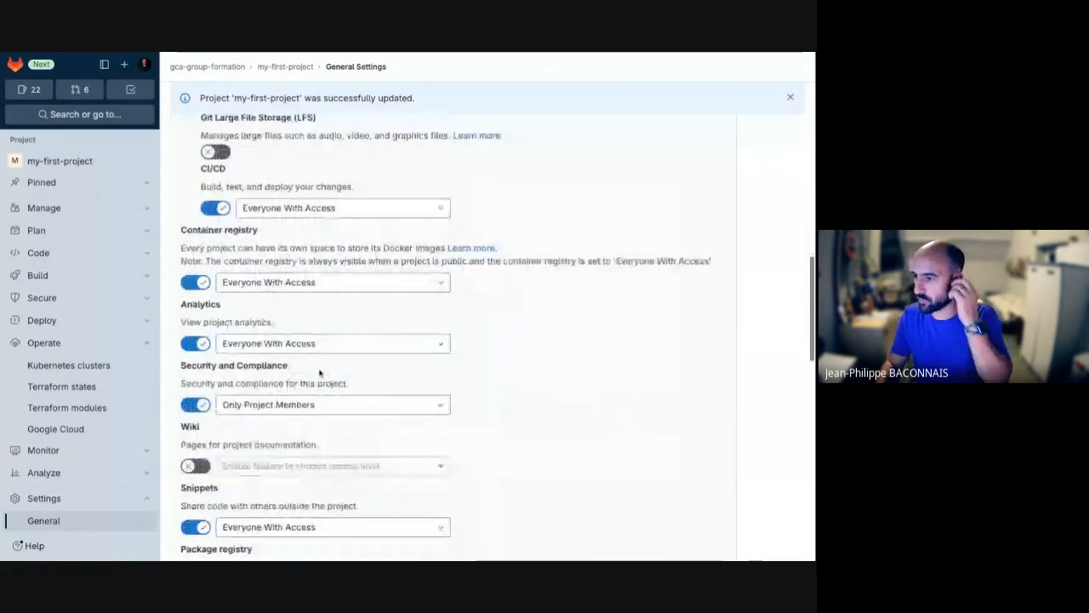
pyautogui.scroll(-2, 319, 370)
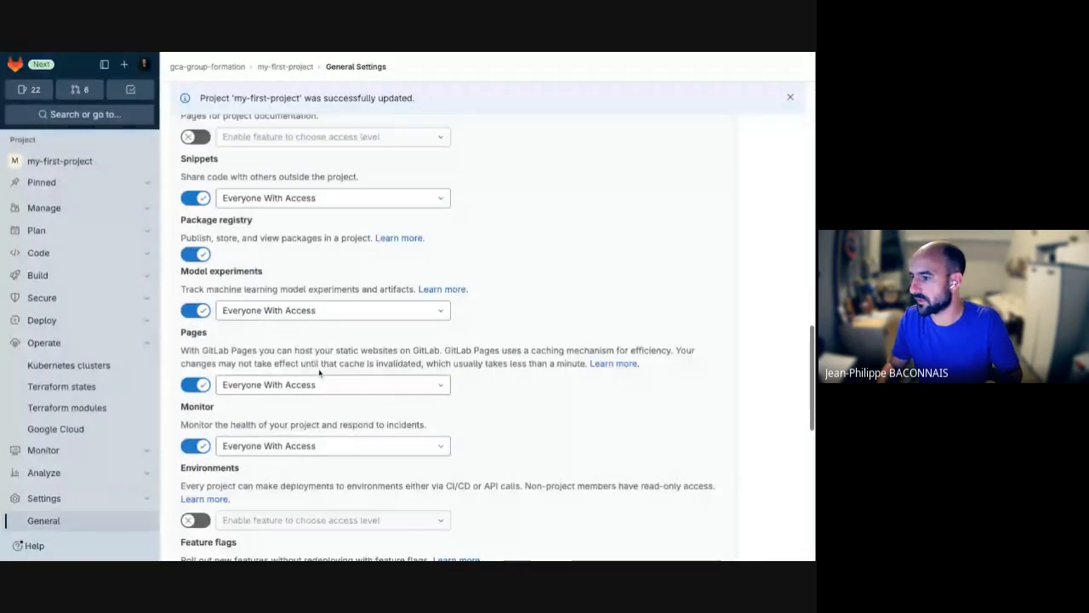
pyautogui.scroll(-6, 319, 372)
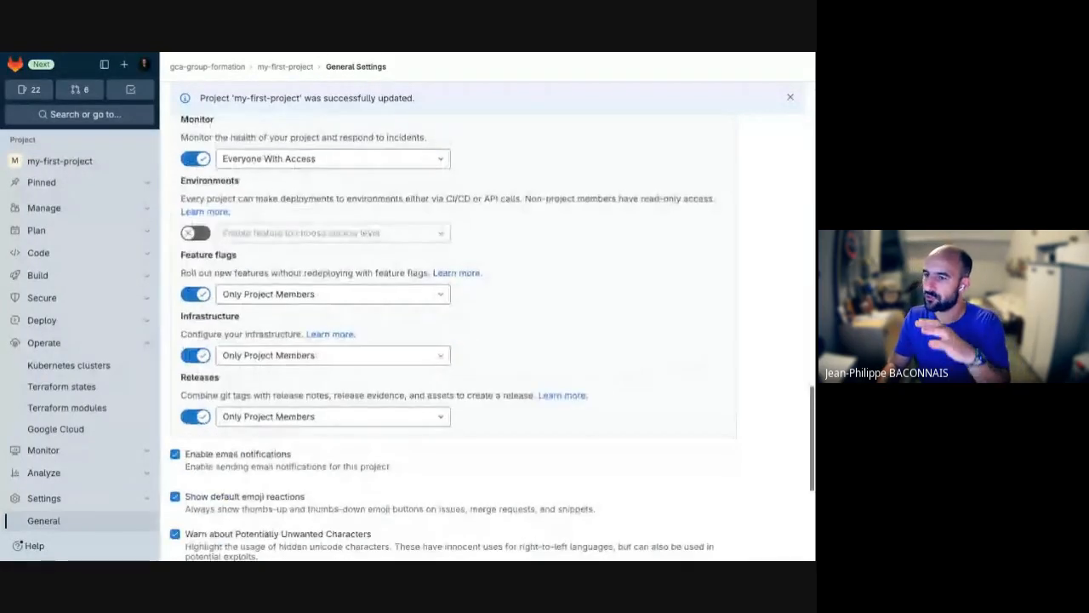
pyautogui.scroll(-1, 322, 384)
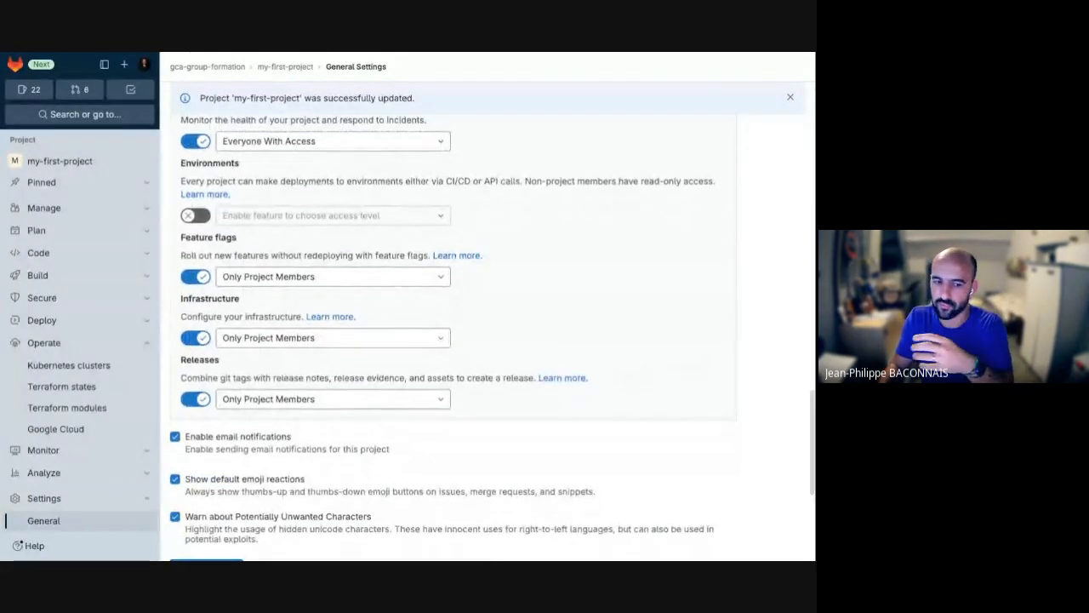
pyautogui.scroll(-1, 321, 385)
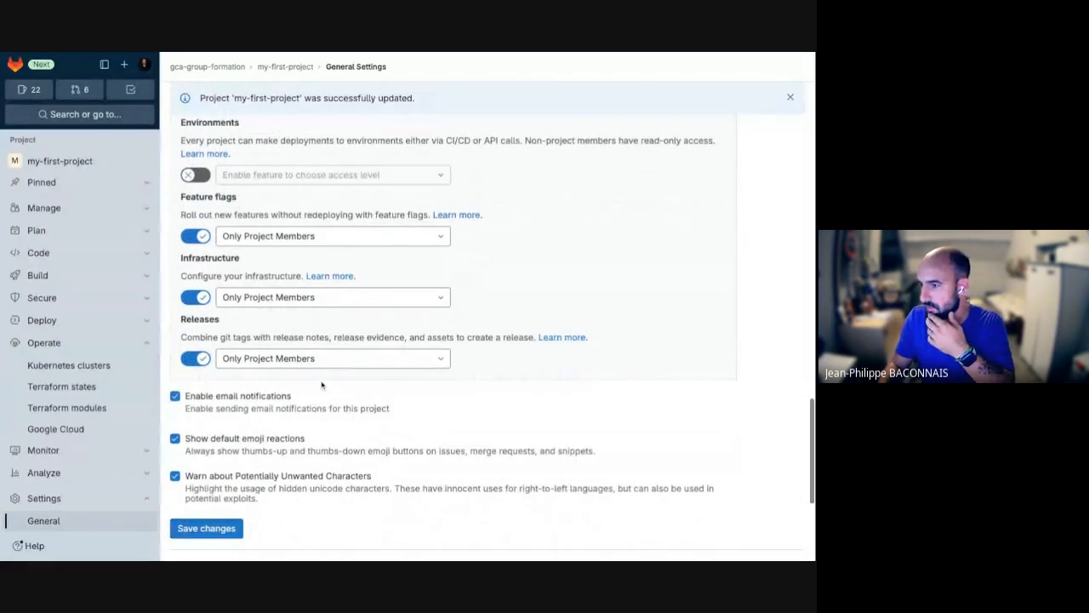
pyautogui.scroll(-1, 287, 469)
pyautogui.click(209, 504)
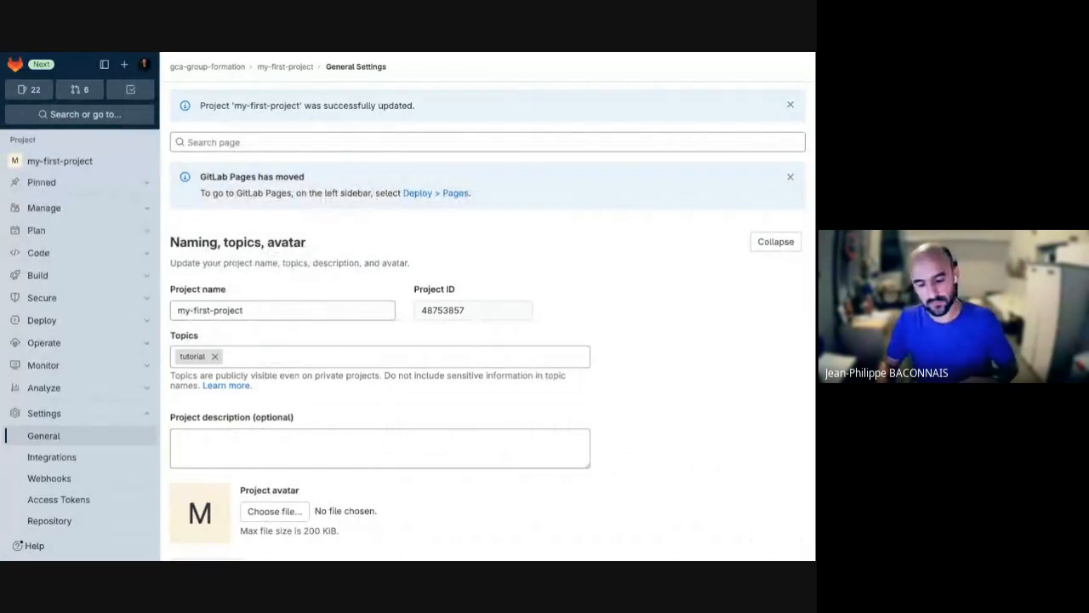
# - Expand the Badges settings to review the project's badge list, and collapse the section again
pyautogui.scroll(-3, 487, 340)
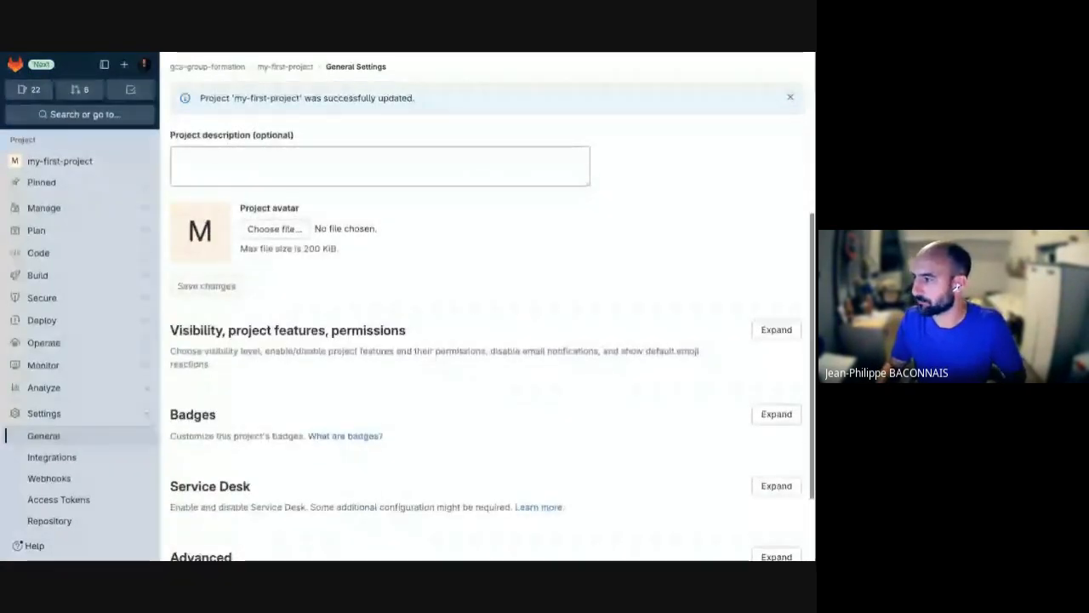
pyautogui.scroll(-2, 766, 357)
pyautogui.click(775, 307)
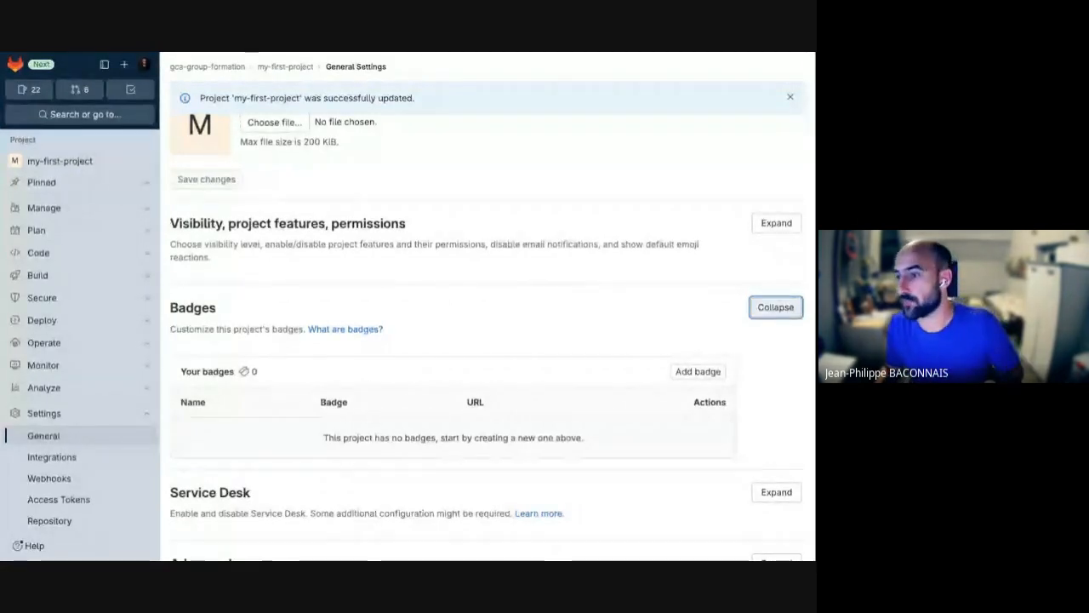
pyautogui.click(0, 312)
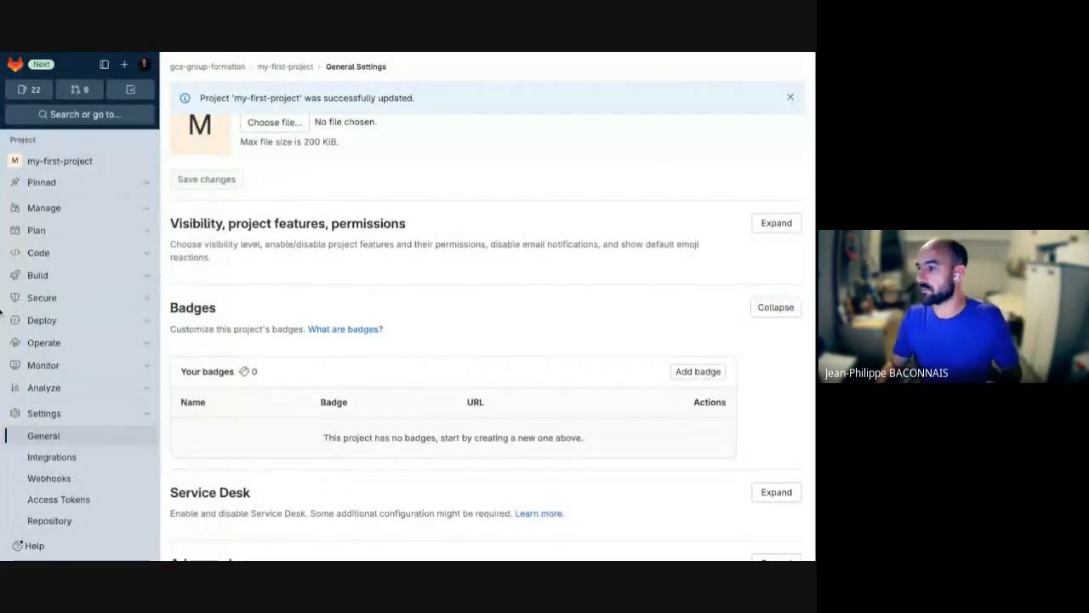
pyautogui.click(406, 333)
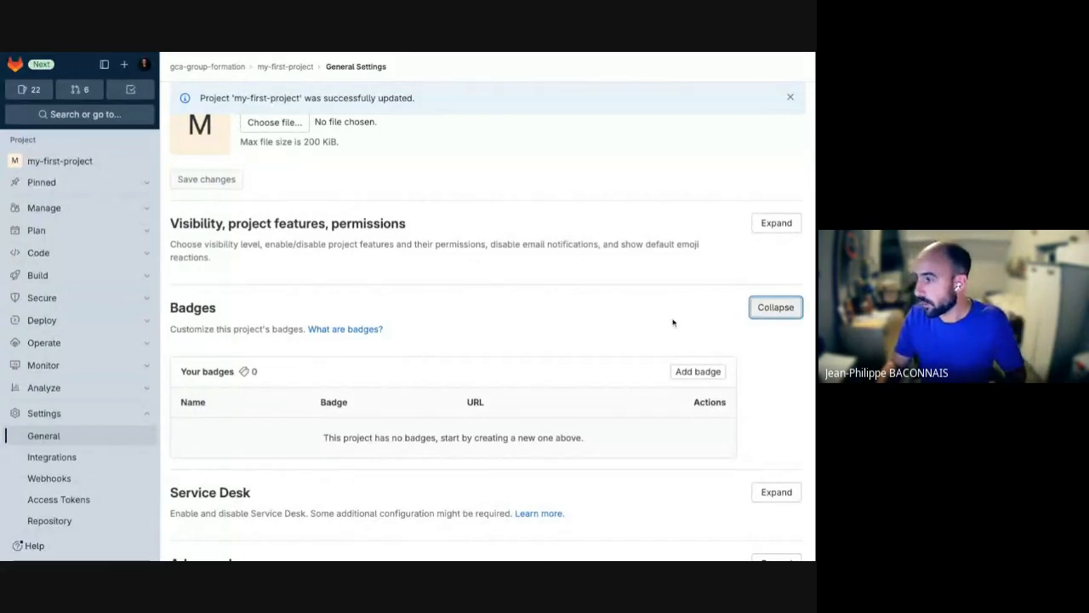
pyautogui.scroll(-3, 314, 383)
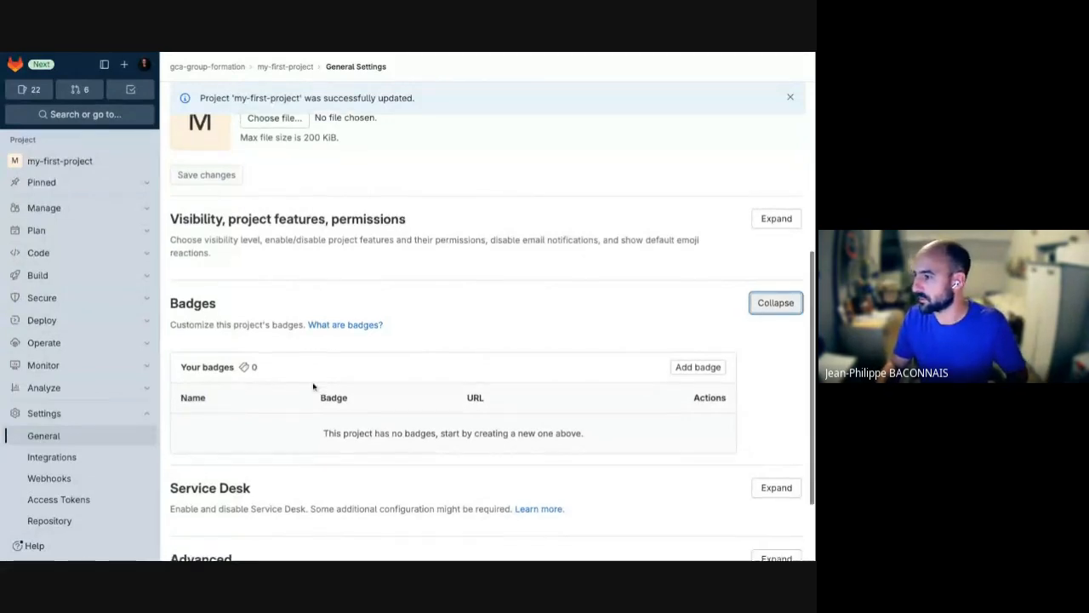
pyautogui.scroll(-1, 311, 384)
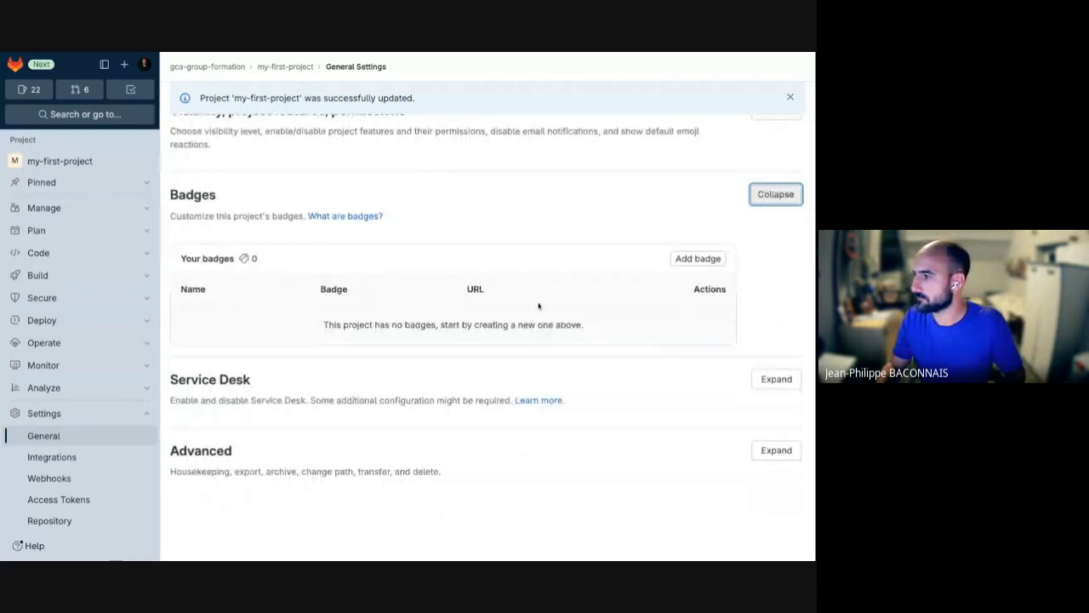
pyautogui.click(773, 195)
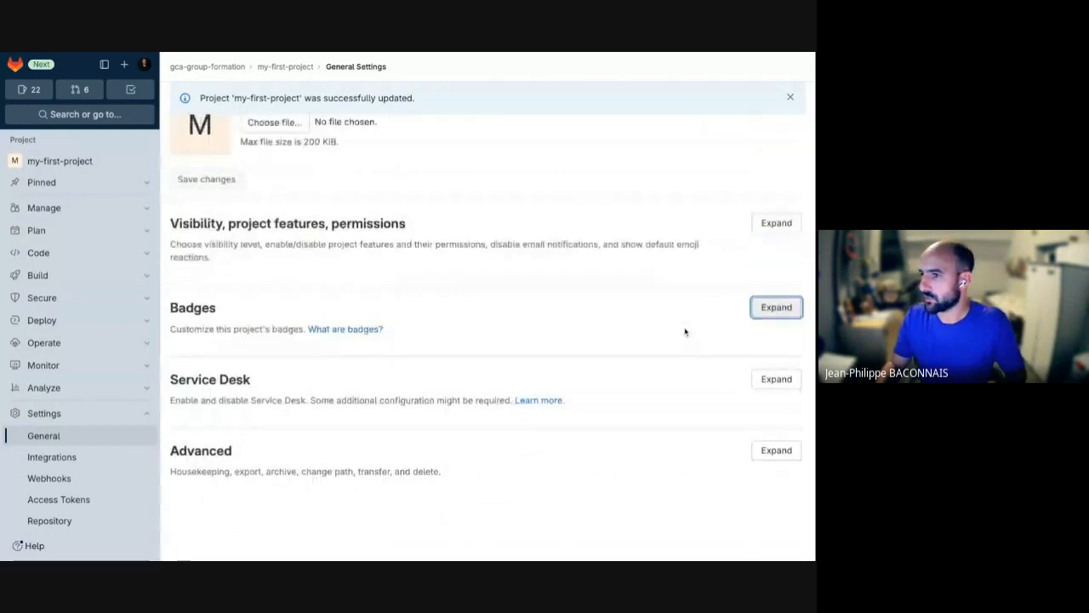
# - Expand the Service Desk settings and review the activation, email address, template and display name options
pyautogui.click(771, 379)
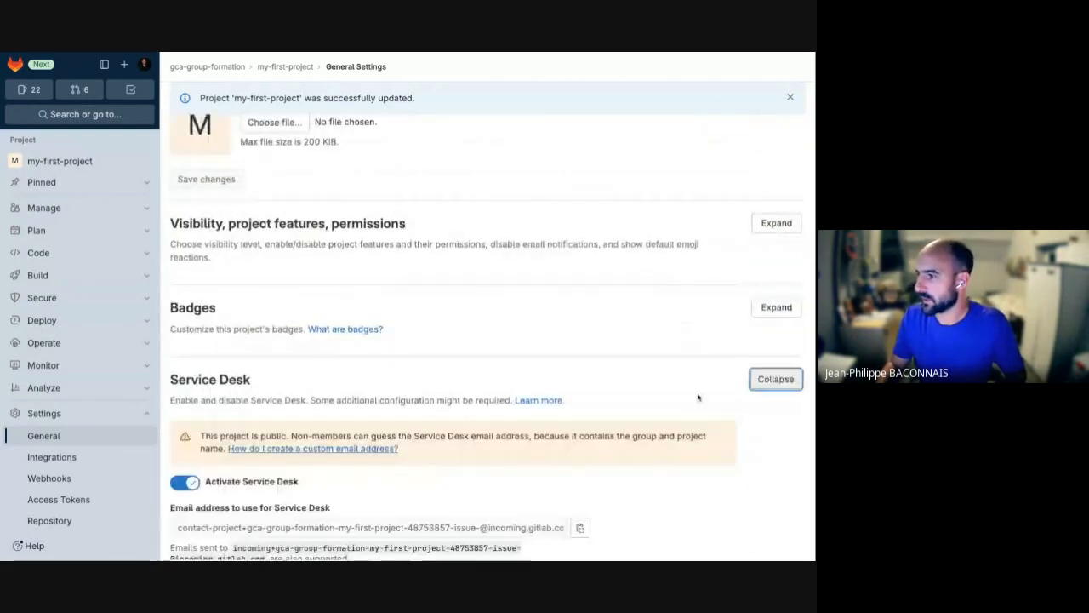
pyautogui.scroll(-2, 563, 399)
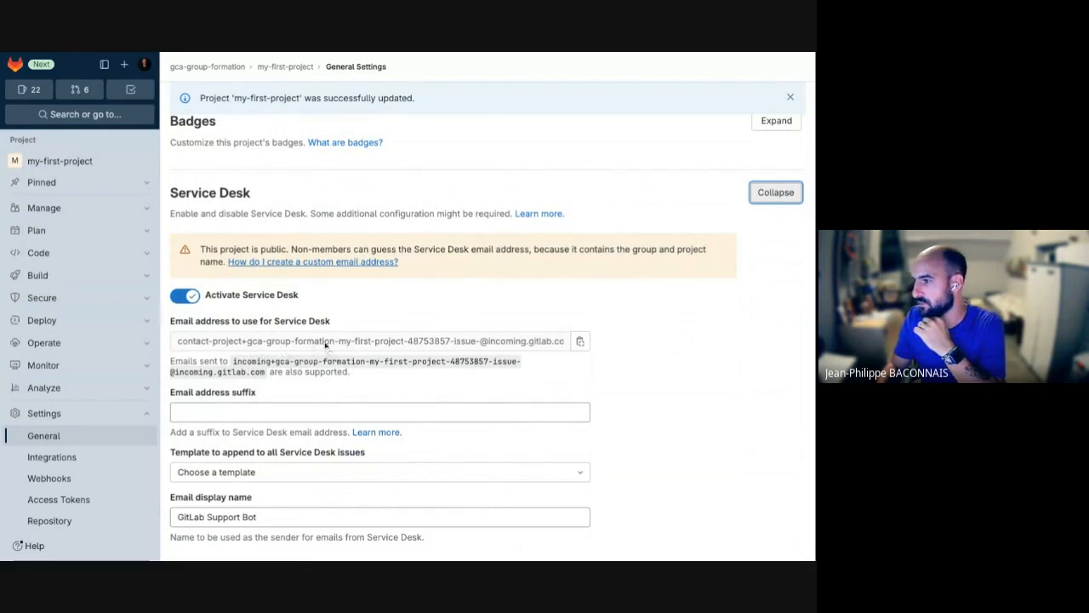
# - View the full Service Desk email address, copy it, and review the remaining Service Desk options
pyautogui.moveTo(338, 343); pyautogui.dragTo(572, 343)
pyautogui.click(555, 347)
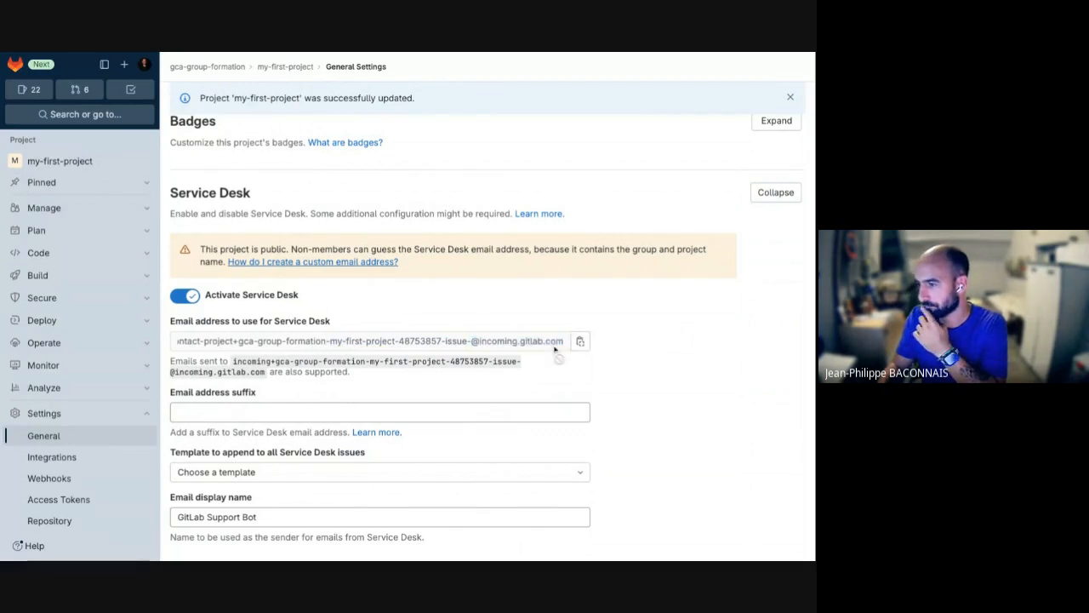
pyautogui.click(577, 341)
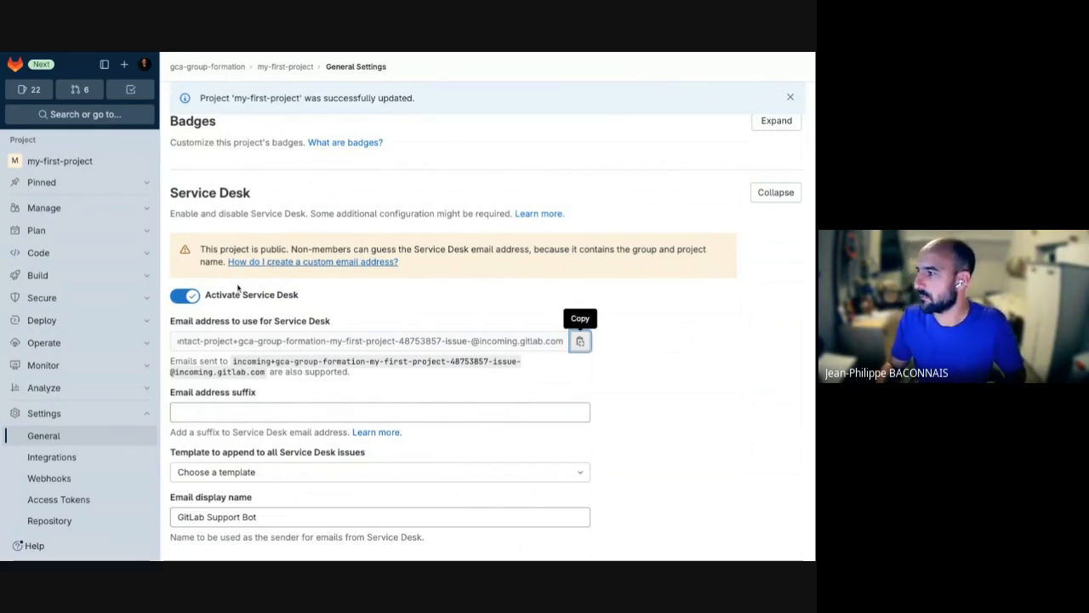
pyautogui.scroll(-1, 289, 302)
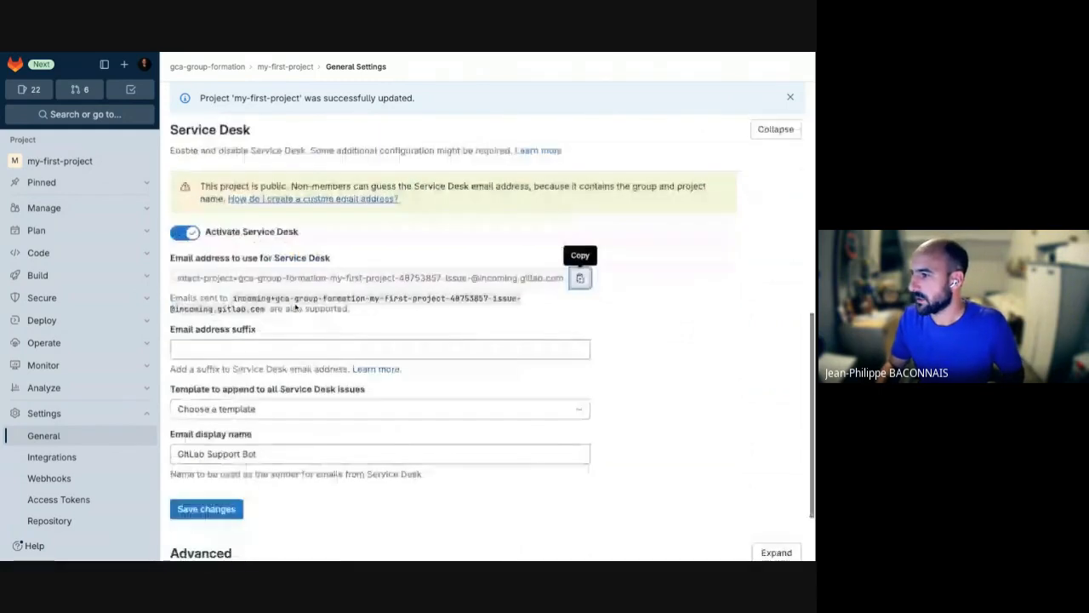
pyautogui.scroll(-1, 295, 309)
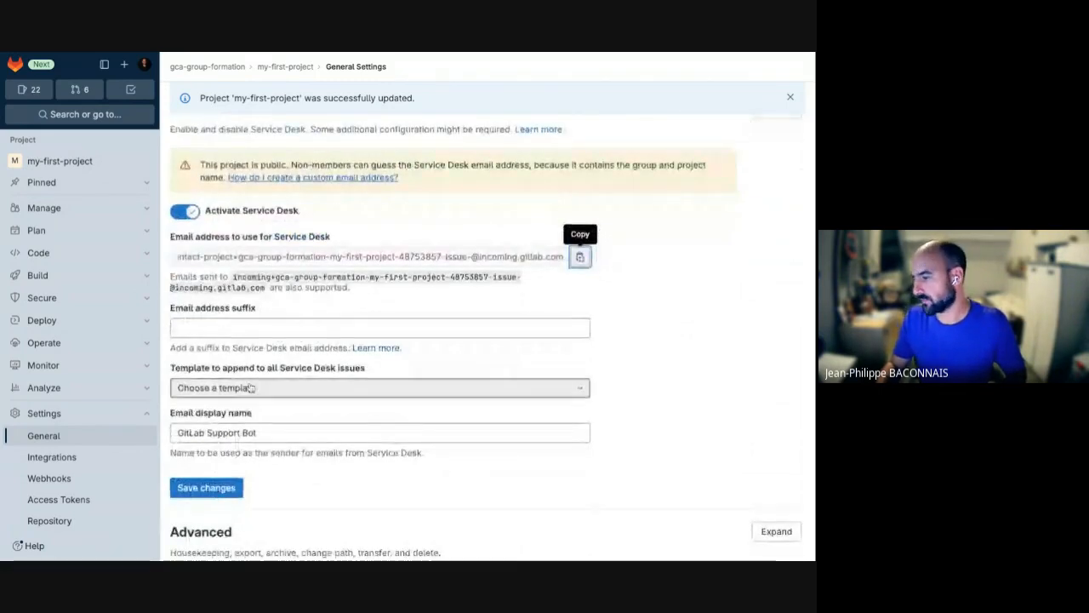
pyautogui.scroll(-1, 250, 386)
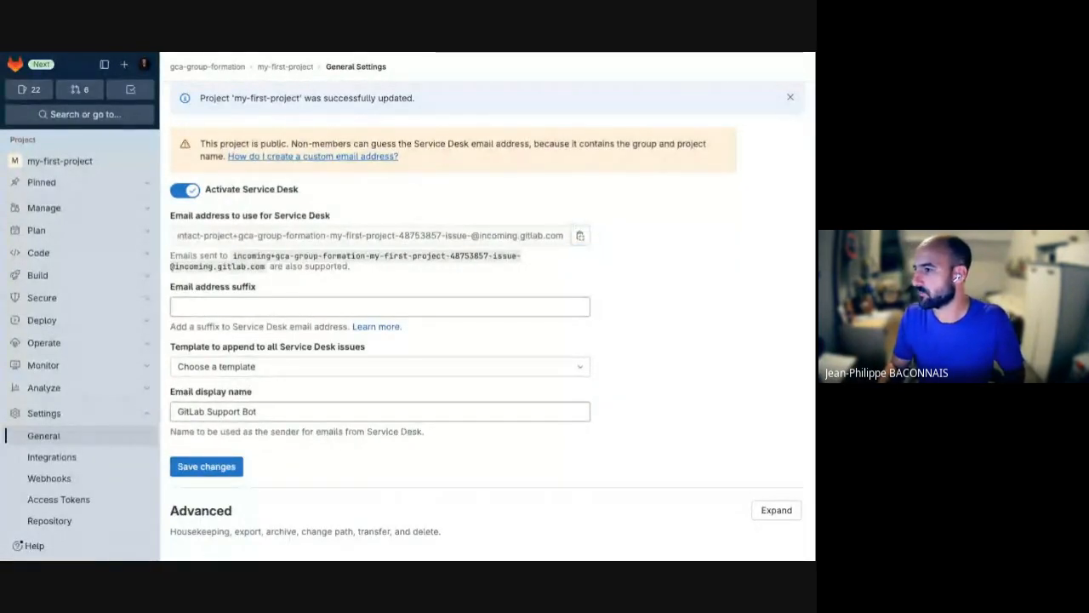
pyautogui.press('super+Tab')
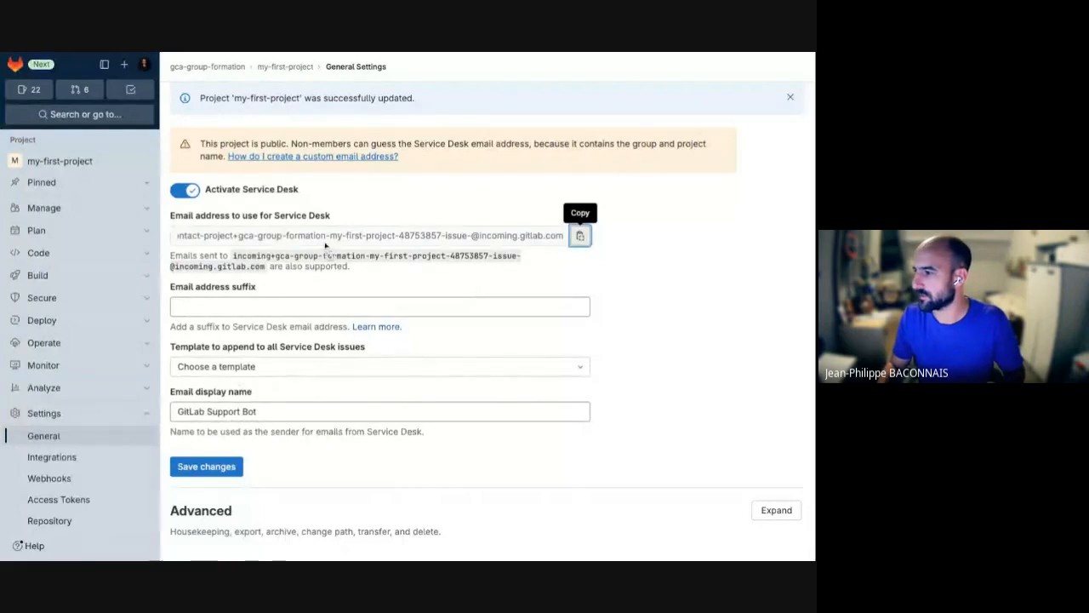
# - Check the Service Desk issue template choices and the email display name, and save the Service Desk settings
pyautogui.scroll(-1, 266, 301)
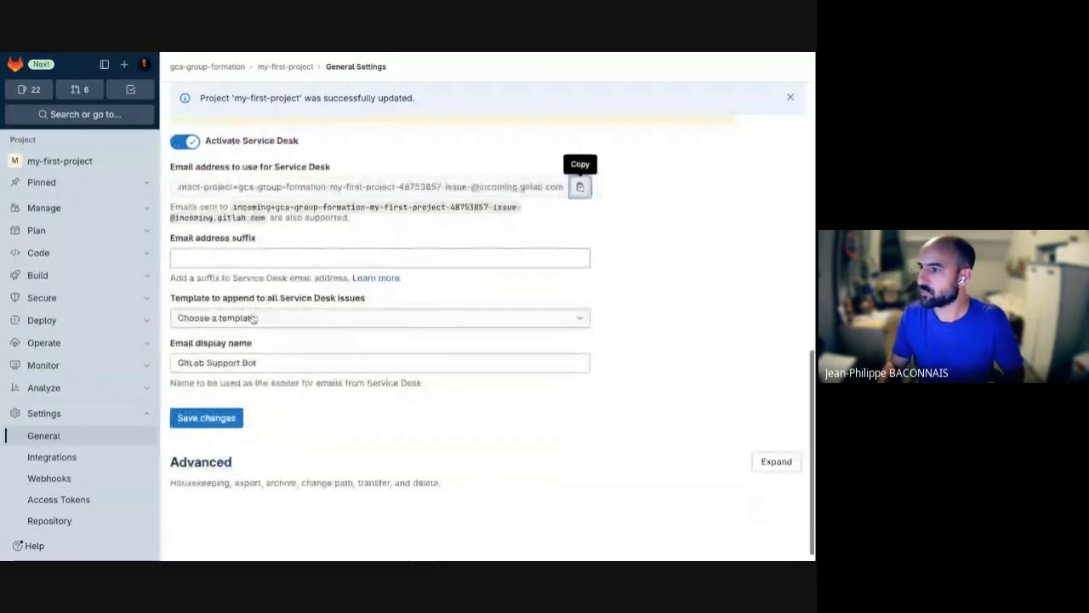
pyautogui.click(257, 319)
pyautogui.click(287, 324)
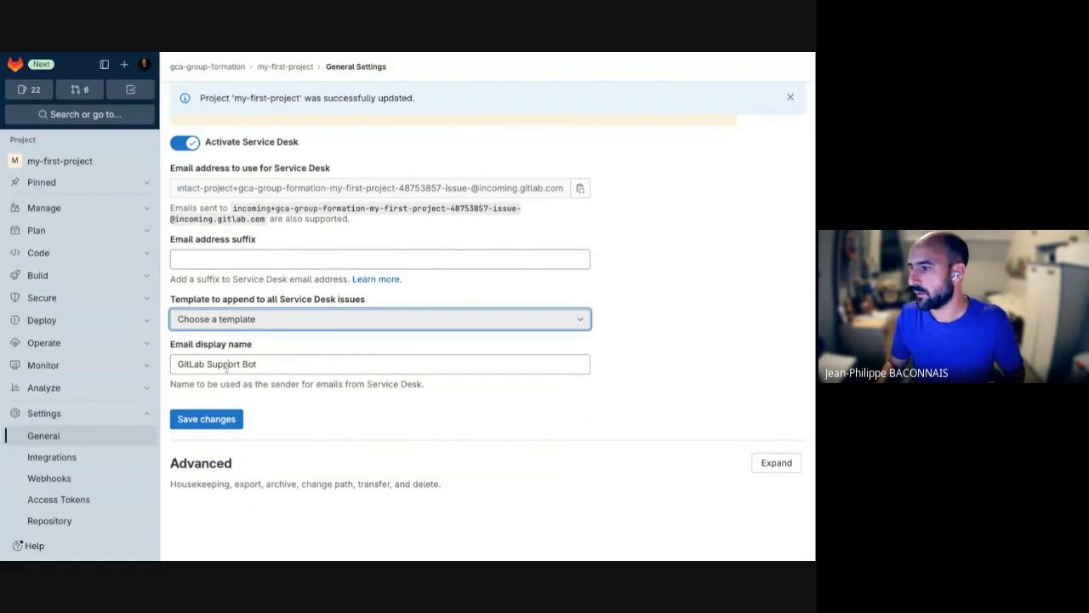
pyautogui.moveTo(259, 365); pyautogui.dragTo(178, 366)
pyautogui.click(322, 368)
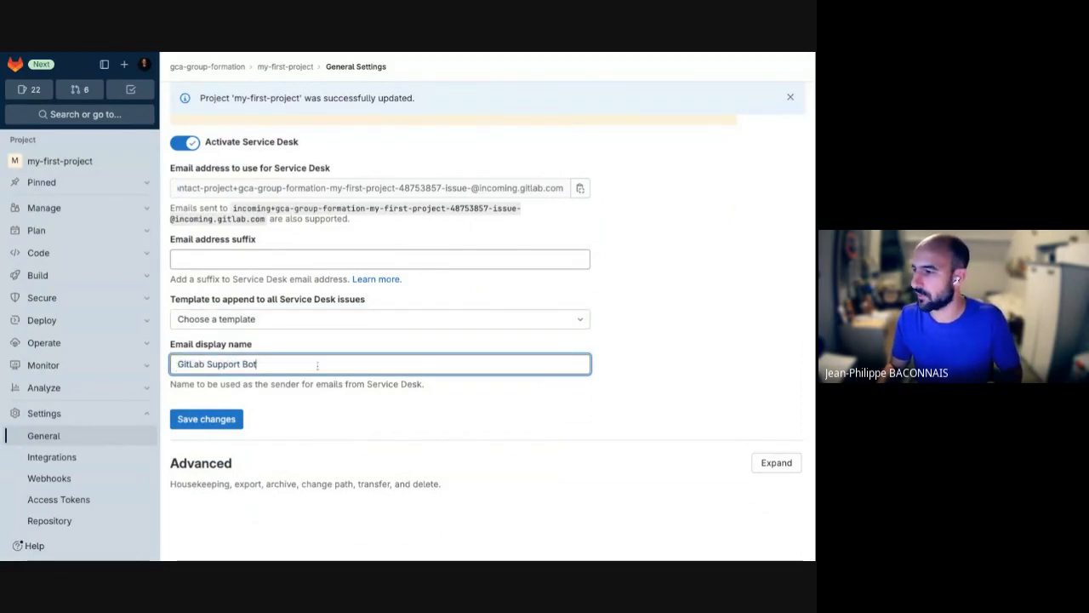
pyautogui.click(241, 418)
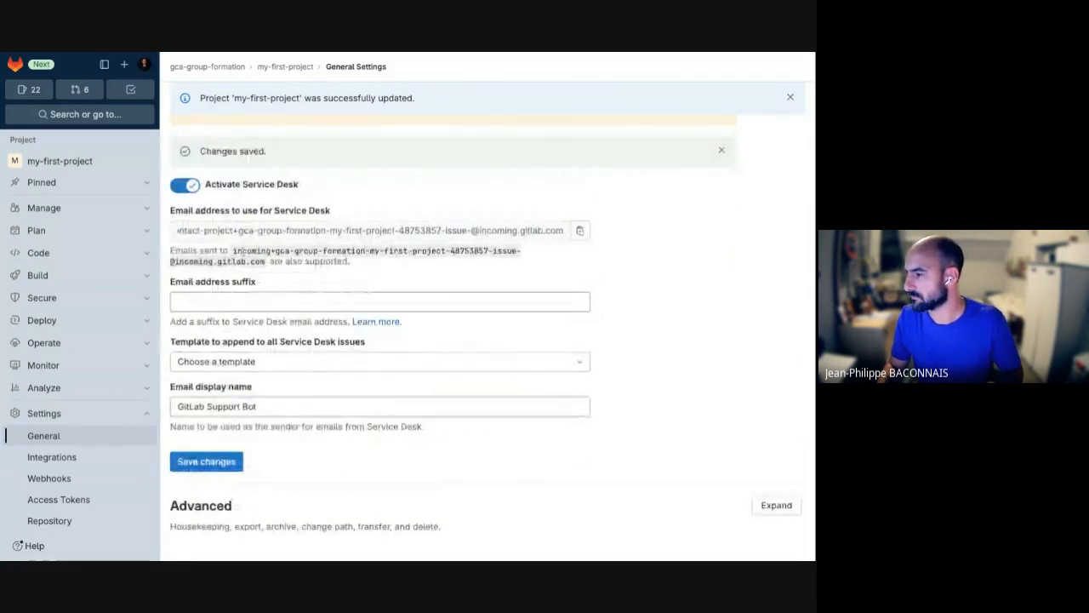
# - Expand the Advanced settings and review the housekeeping, export, archive, change path, transfer and delete project options
pyautogui.scroll(-2, 255, 366)
pyautogui.click(775, 450)
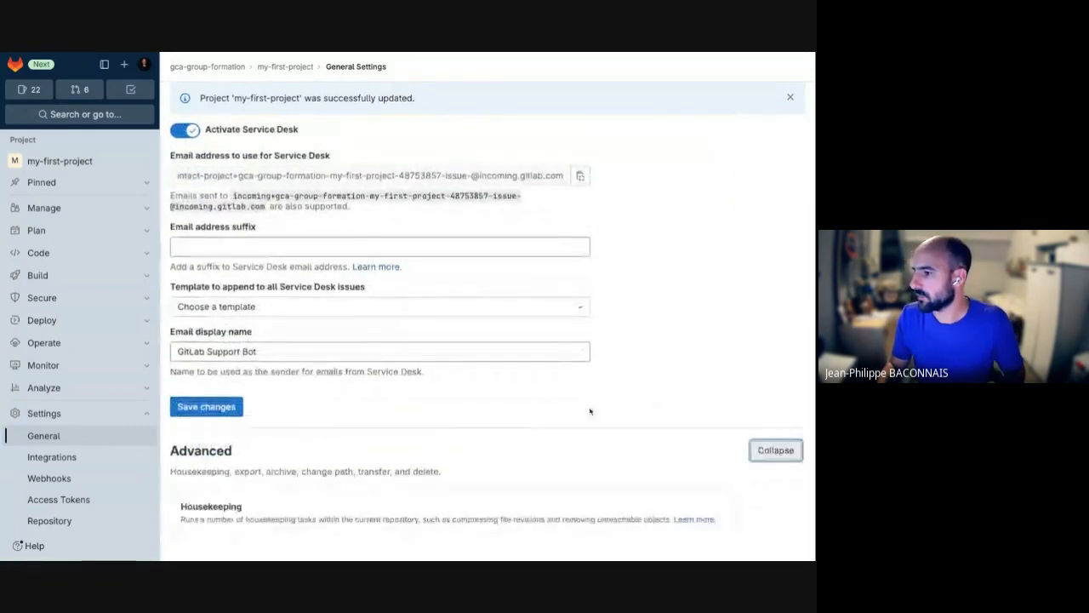
pyautogui.scroll(-3, 590, 411)
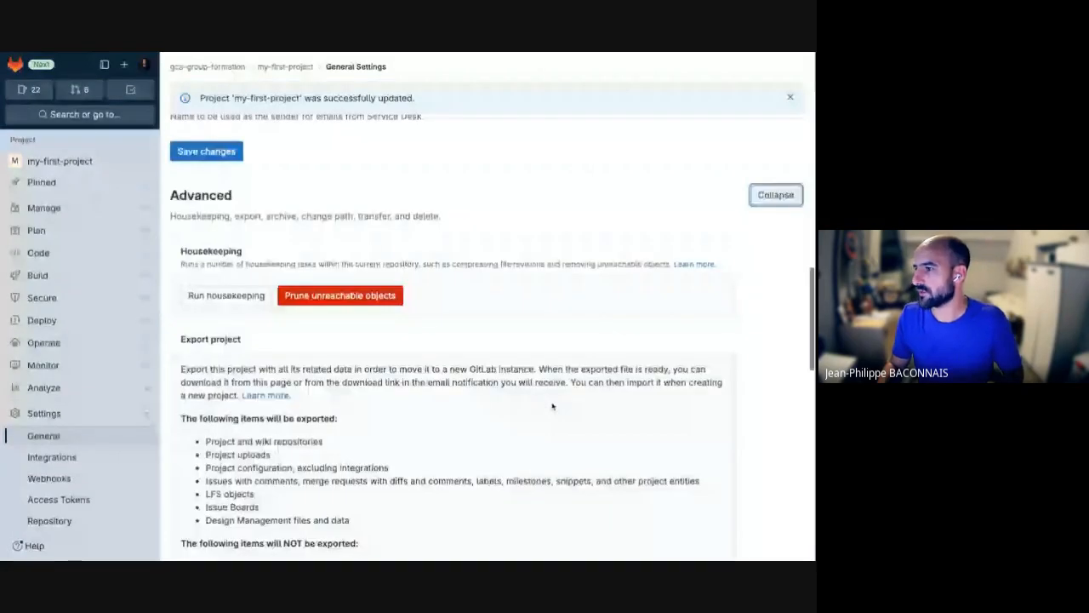
pyautogui.scroll(-1, 552, 407)
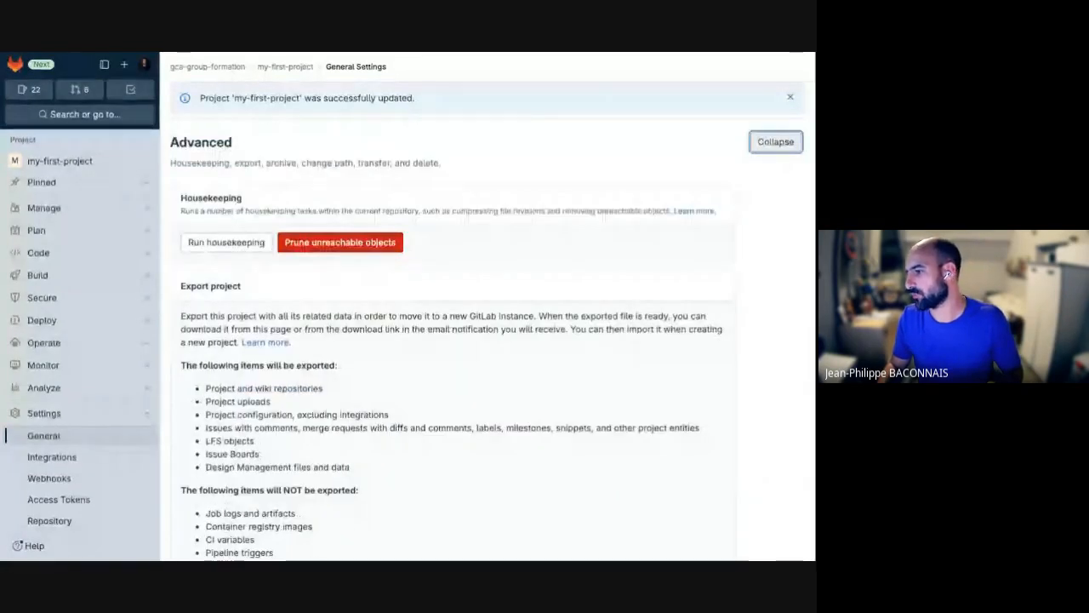
pyautogui.scroll(-3, 498, 402)
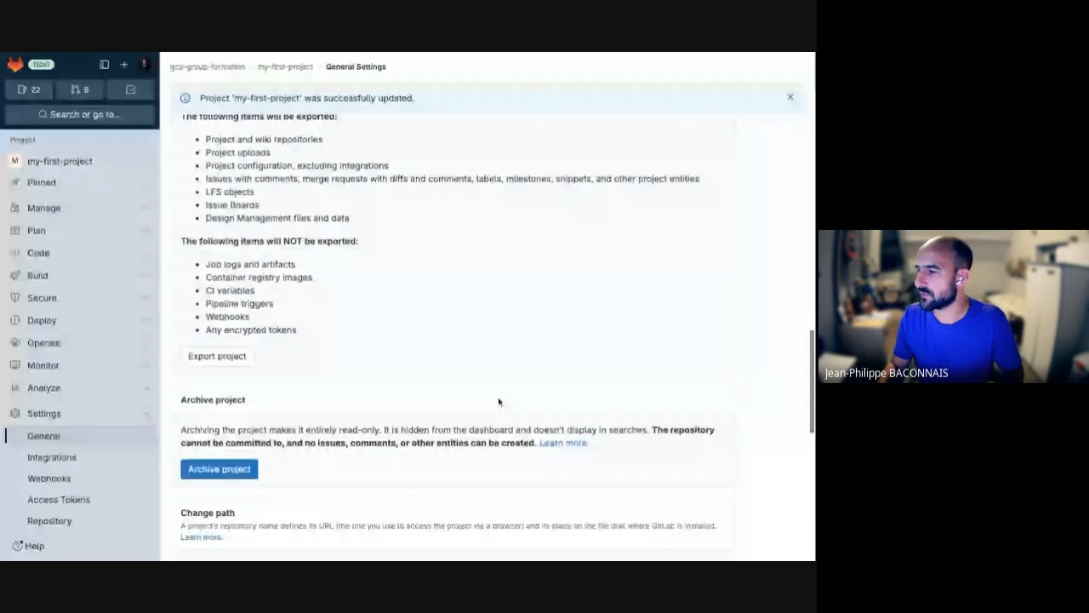
pyautogui.scroll(-3, 498, 402)
pyautogui.scroll(-1, 499, 401)
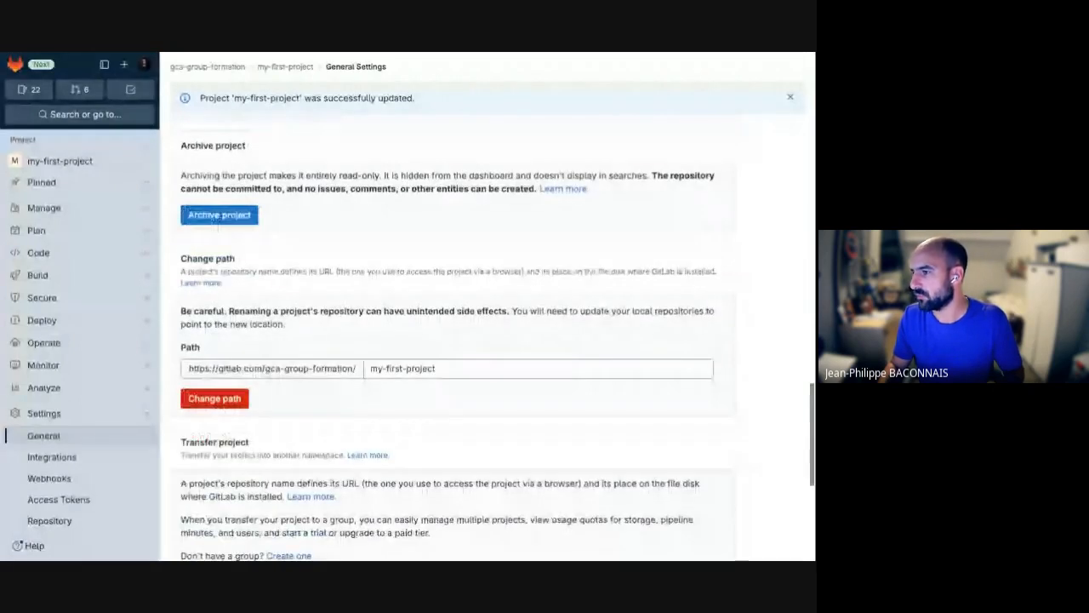
pyautogui.scroll(-1, 315, 341)
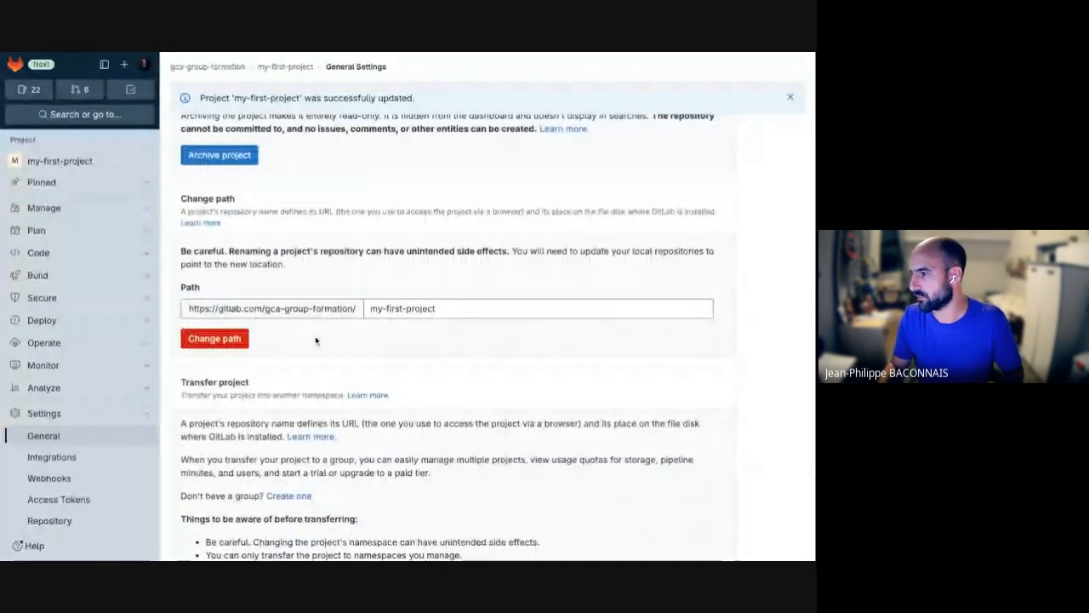
pyautogui.scroll(-5, 290, 337)
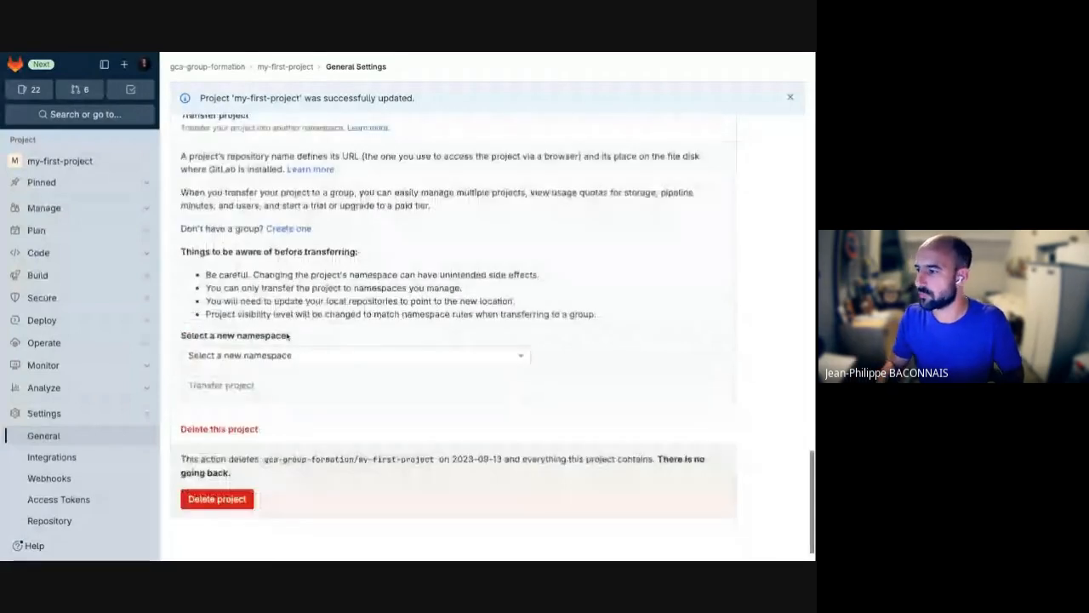
pyautogui.scroll(-1, 270, 338)
pyautogui.scroll(-1, 271, 339)
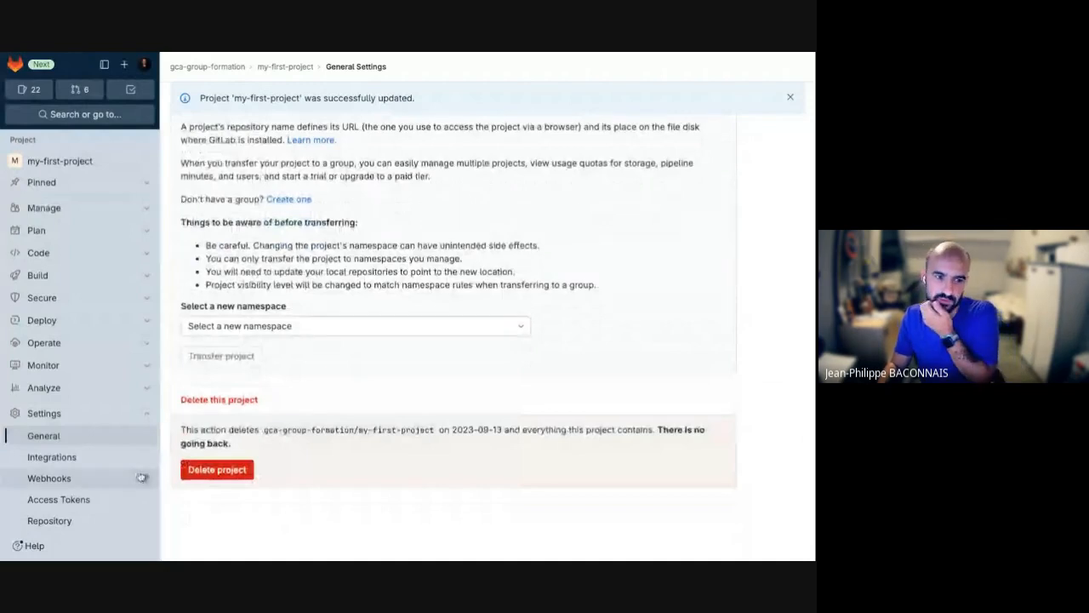
# - Open the project's Merge requests settings to view the merge method options
pyautogui.scroll(-3, 110, 468)
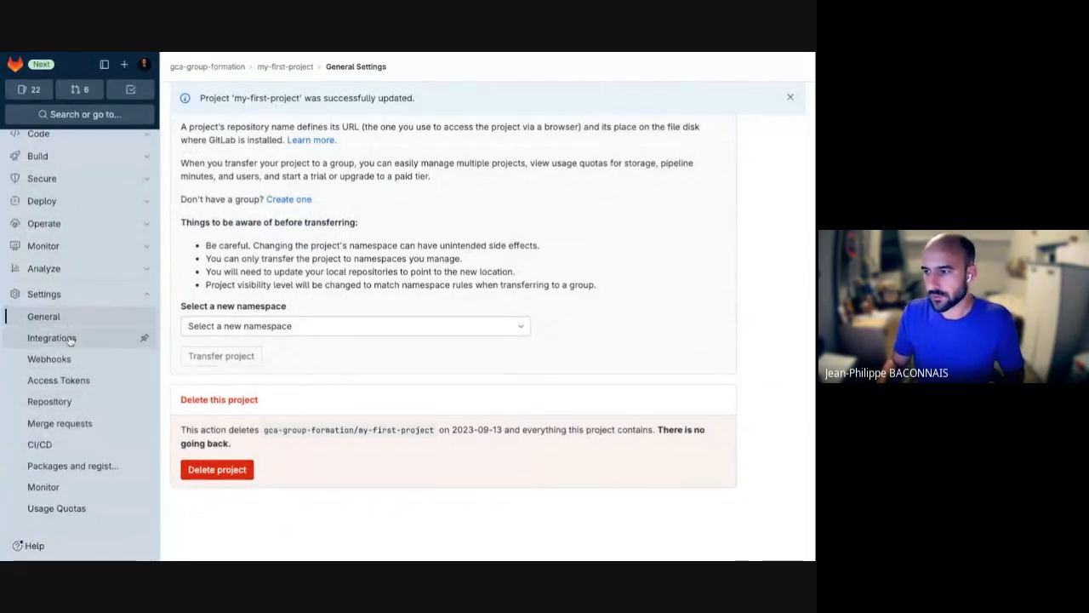
pyautogui.click(71, 425)
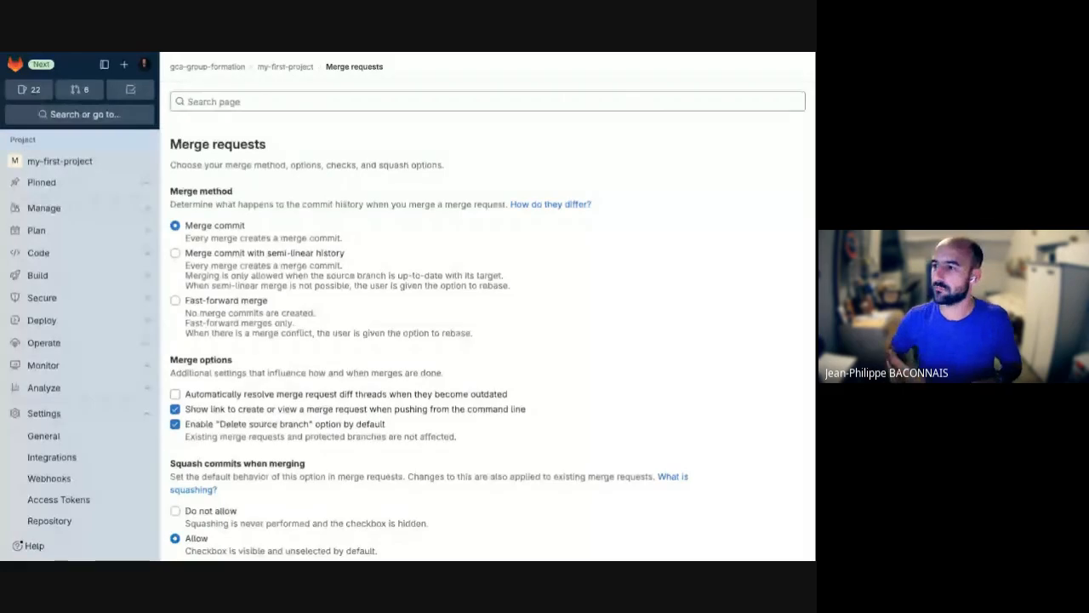
# - View the repository graph of the main branch's commit history and return to the merge request settings
pyautogui.click(150, 234)
pyautogui.click(149, 235)
pyautogui.click(128, 253)
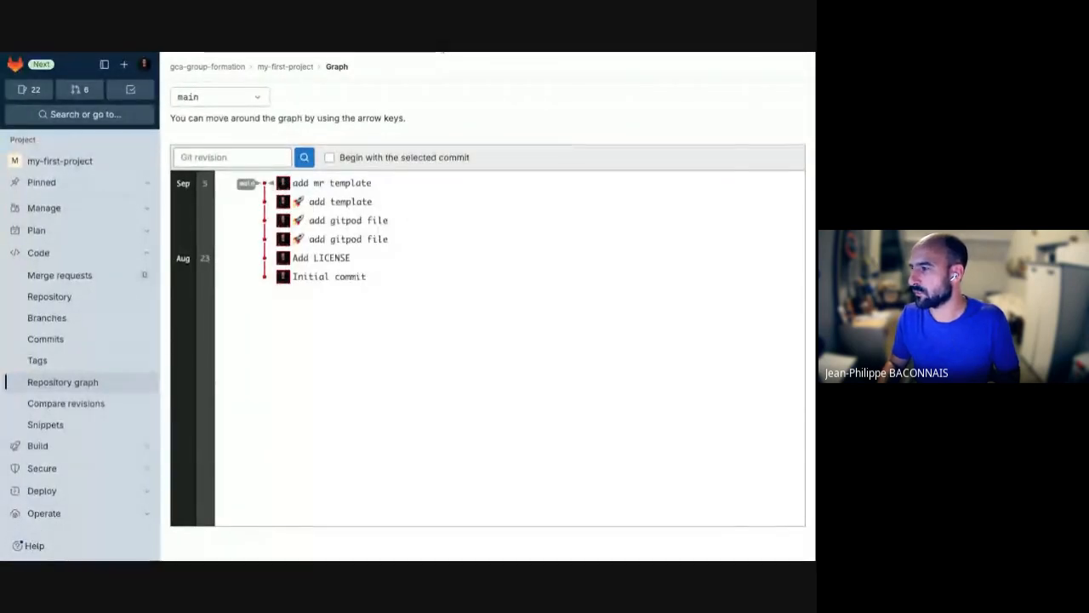
pyautogui.hotkey('alt', 'Left')
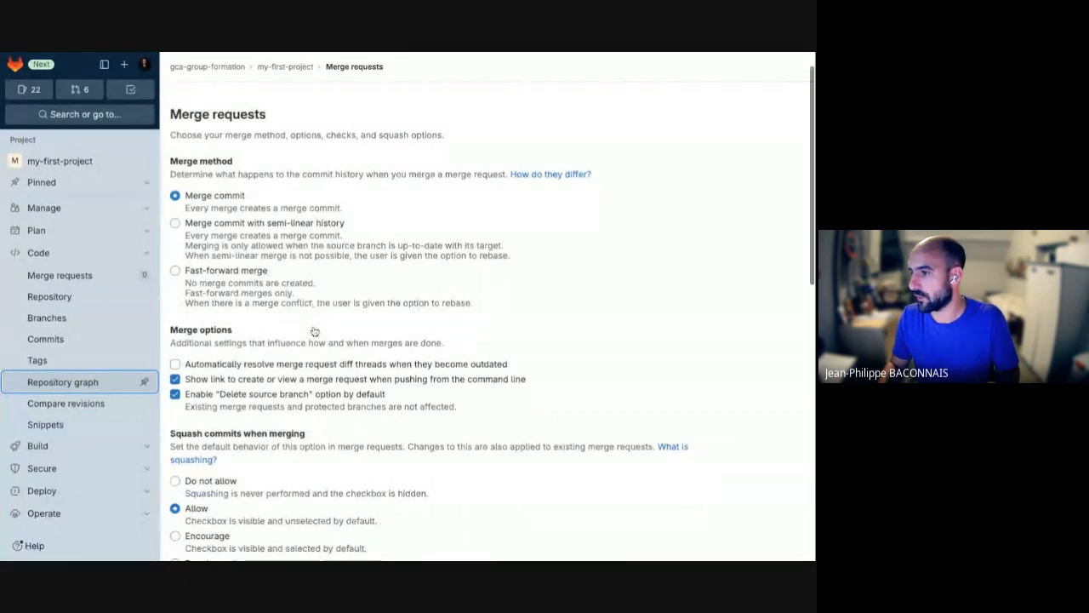
# - Examine the merge options, squash behaviour, merge checks, merge suggestions and commit message templates in the merge request settings
pyautogui.scroll(-3, 314, 331)
pyautogui.scroll(-2, 314, 331)
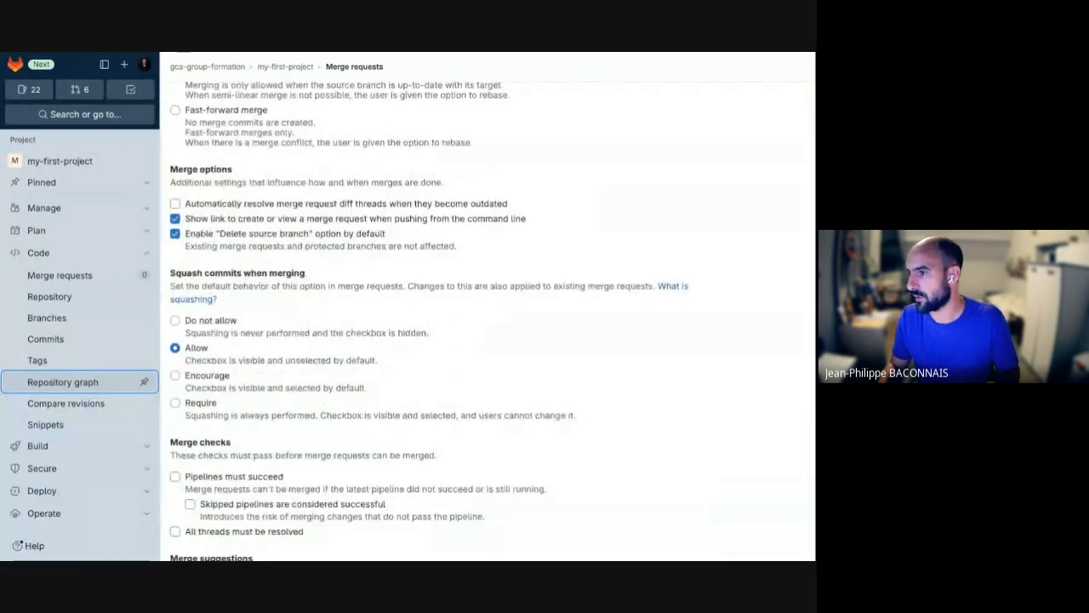
pyautogui.scroll(-1, 277, 252)
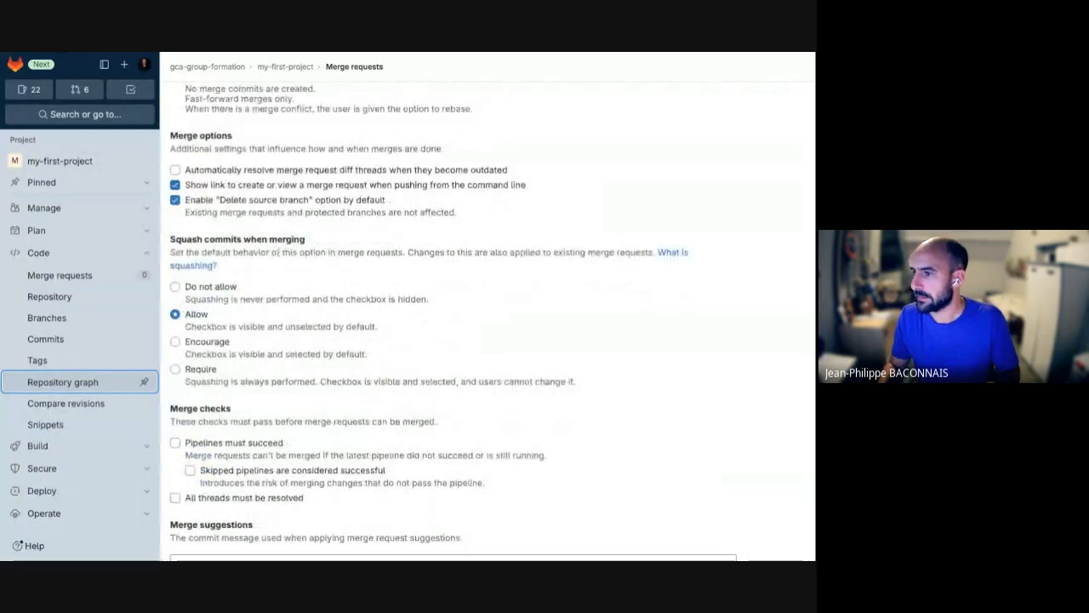
pyautogui.scroll(-3, 278, 253)
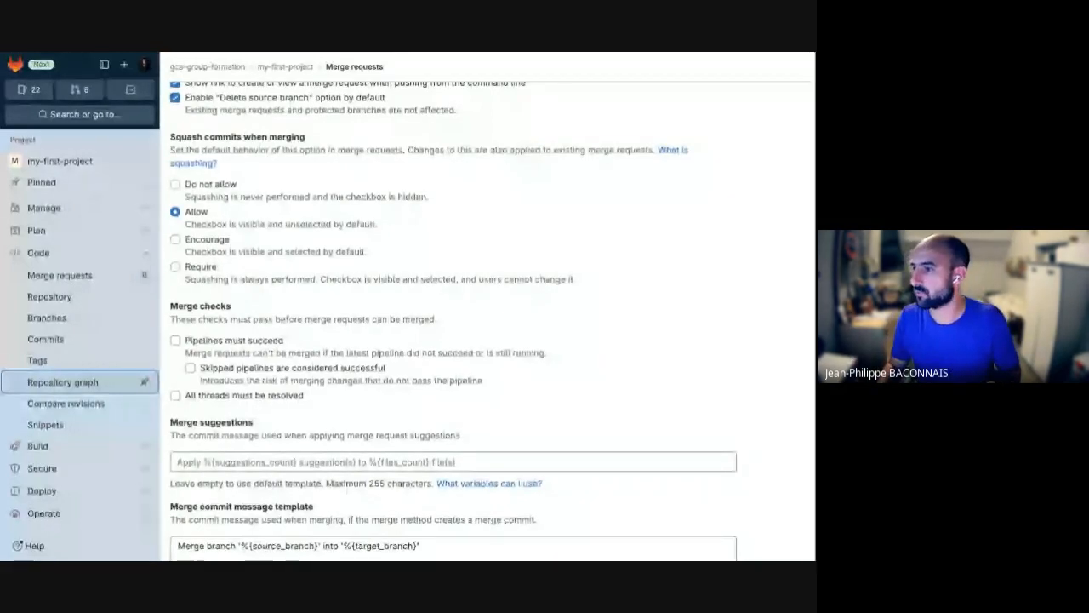
pyautogui.scroll(-1, 239, 150)
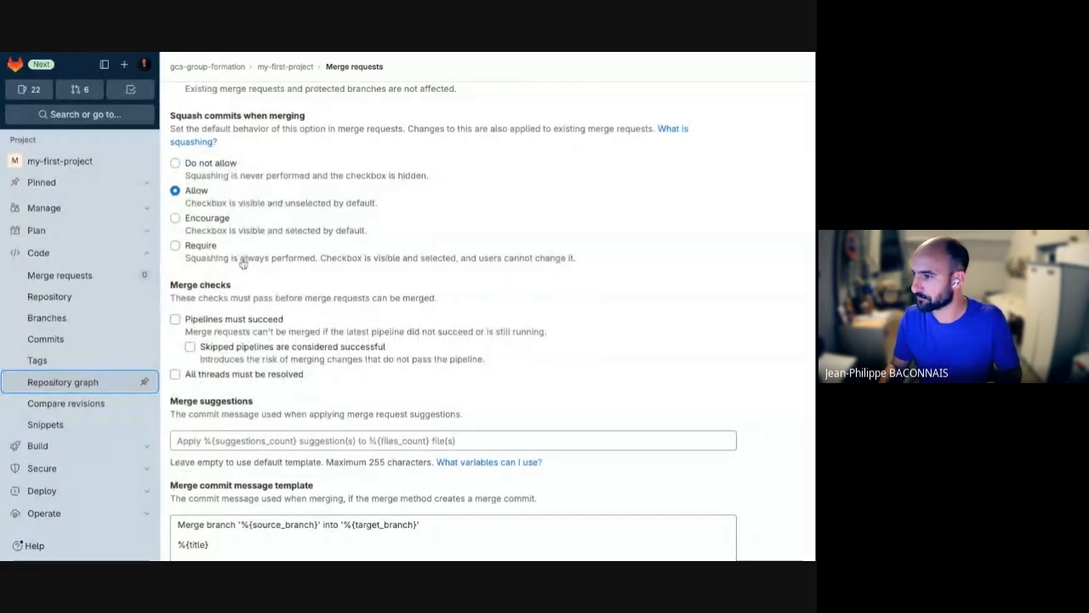
pyautogui.scroll(-3, 243, 263)
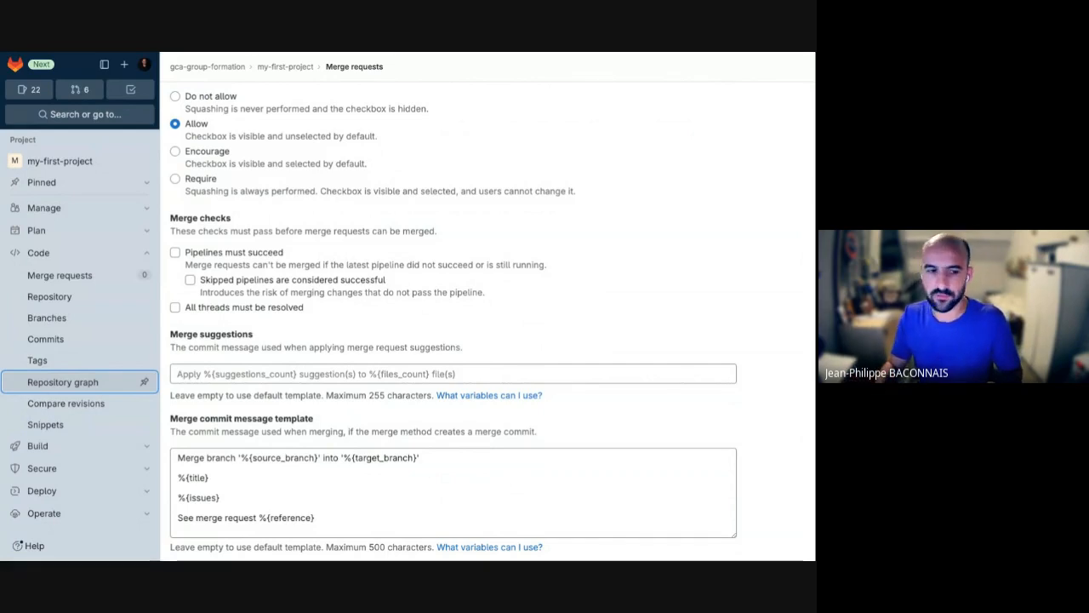
pyautogui.scroll(-1, 251, 236)
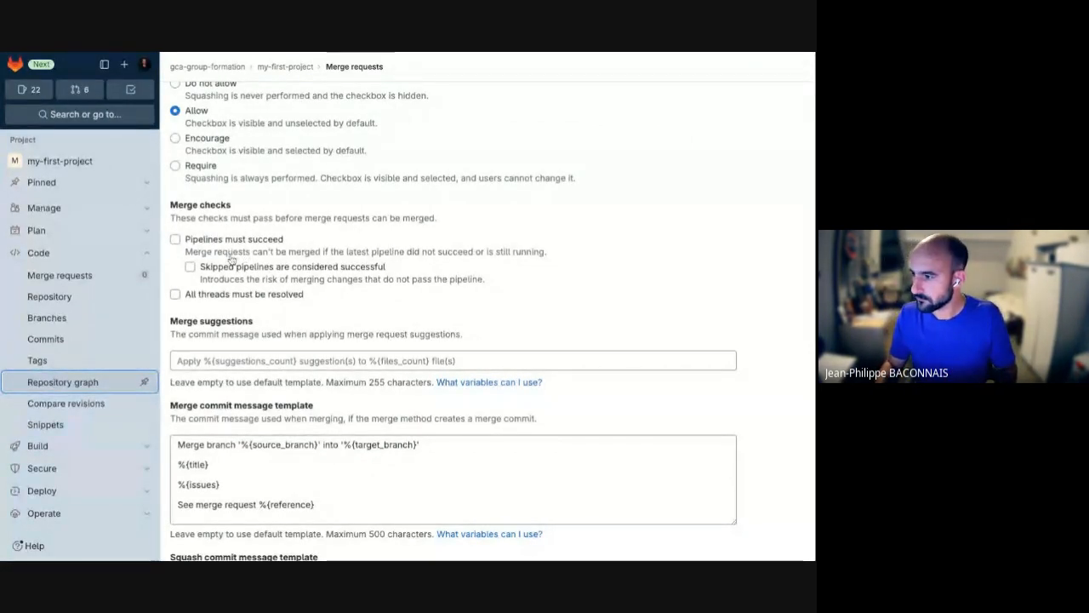
pyautogui.scroll(-3, 238, 257)
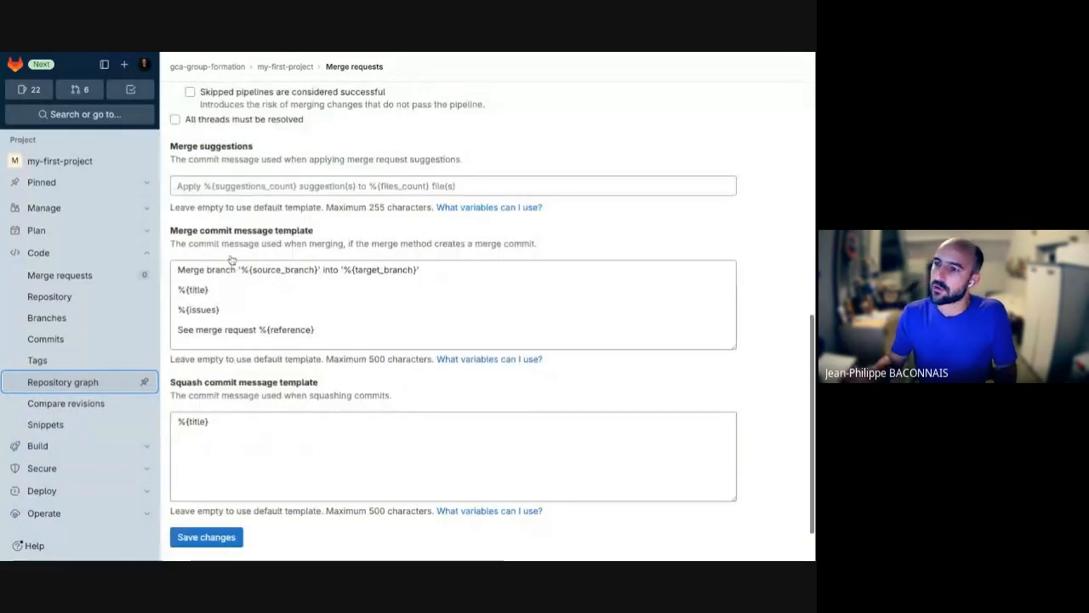
pyautogui.scroll(-1, 232, 261)
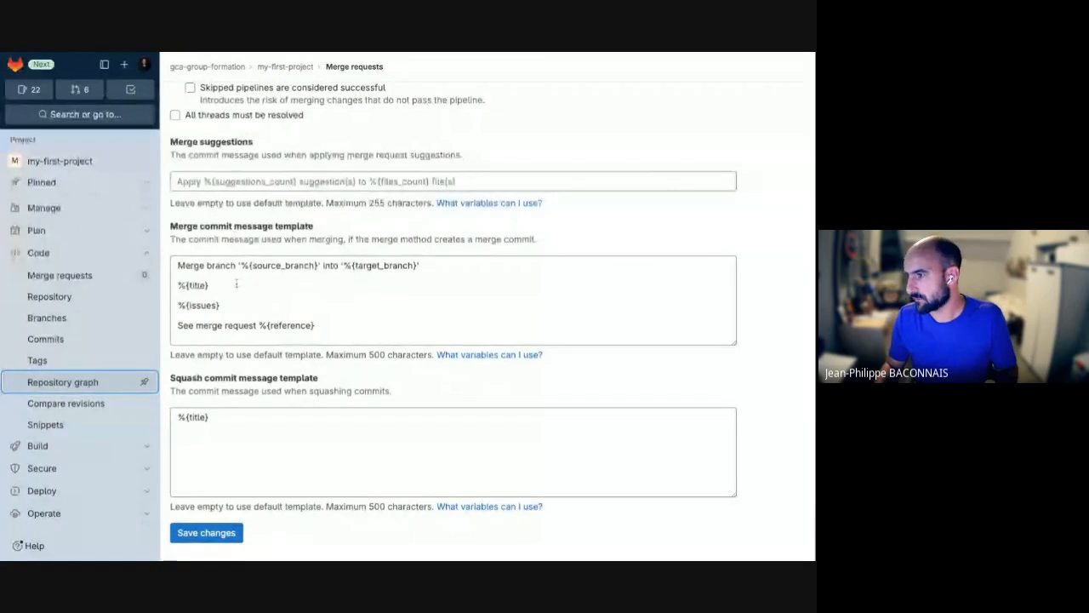
# - Examine the title, issues and reference variables in the merge commit message template without editing it
pyautogui.click(328, 328)
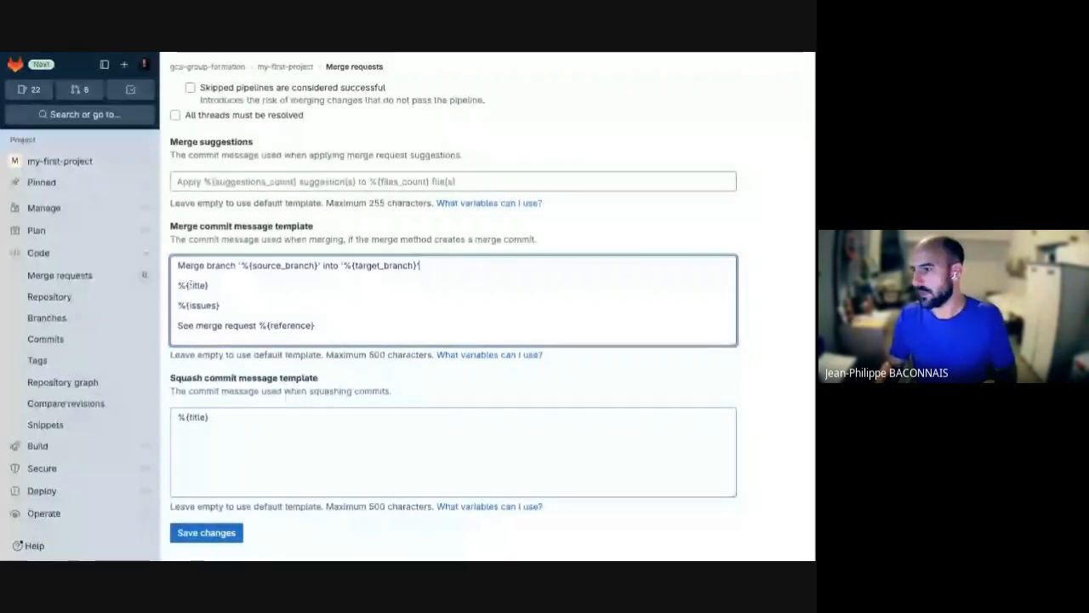
pyautogui.moveTo(185, 305); pyautogui.dragTo(315, 325)
pyautogui.click(292, 301)
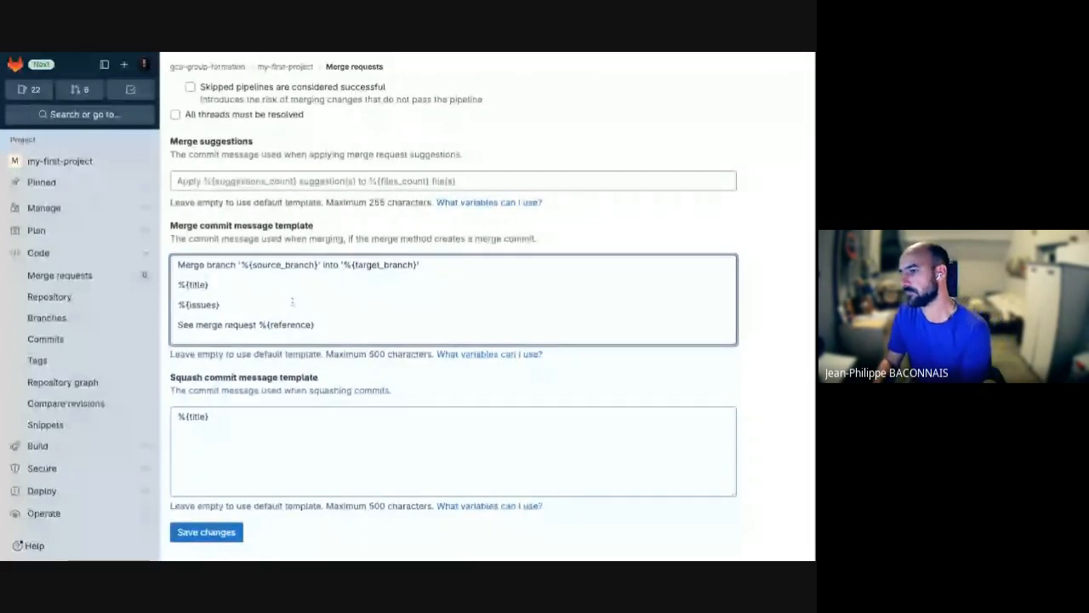
pyautogui.scroll(-1, 292, 301)
# - Open the project's Packages and registries settings to view the duplicate asset storage and cleanup policy options
pyautogui.scroll(-4, 103, 374)
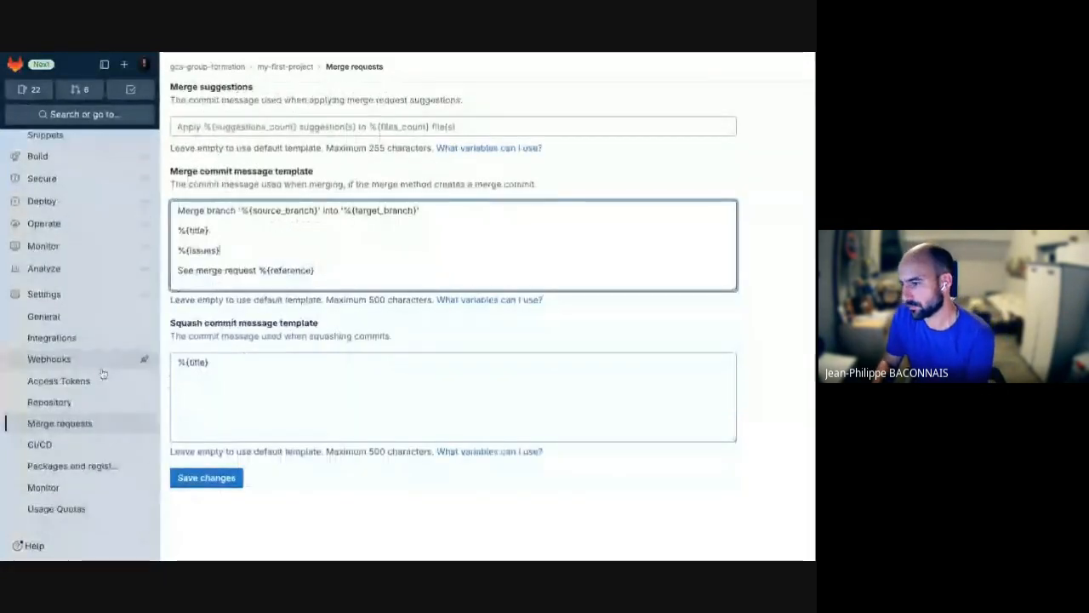
pyautogui.scroll(-1, 95, 450)
pyautogui.click(75, 458)
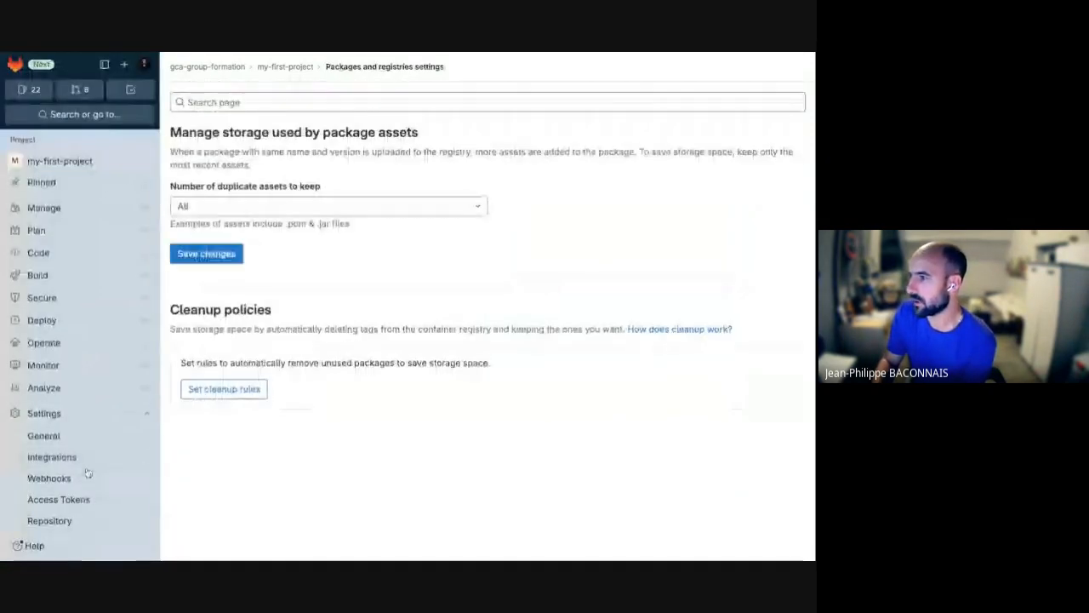
pyautogui.scroll(-3, 88, 473)
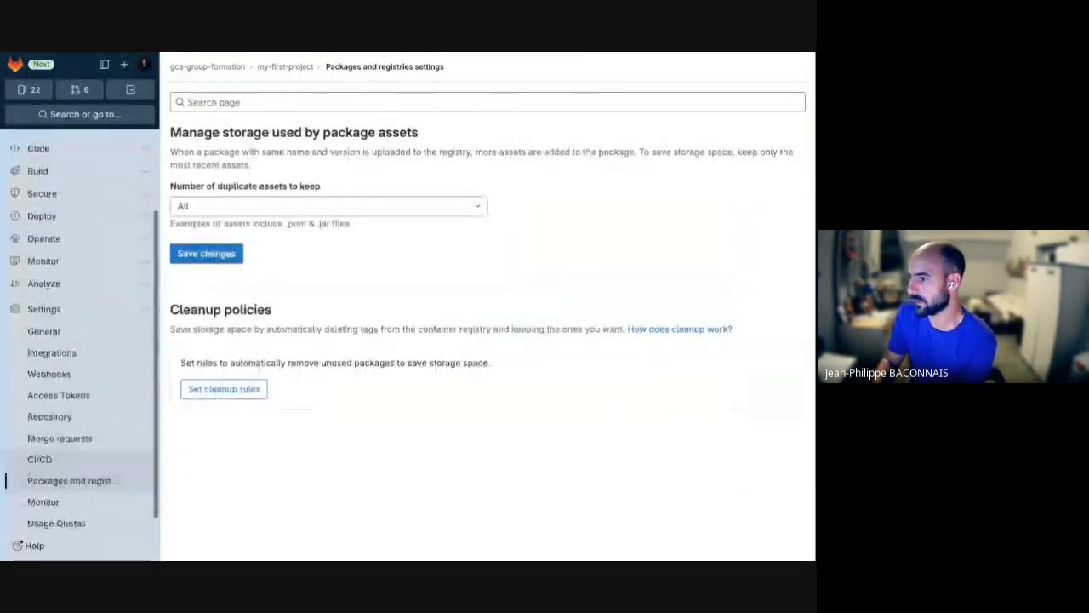
# - Open the project's Usage Quotas and examine the total storage, the repository usage and the breakdown by storage type
pyautogui.scroll(-1, 88, 466)
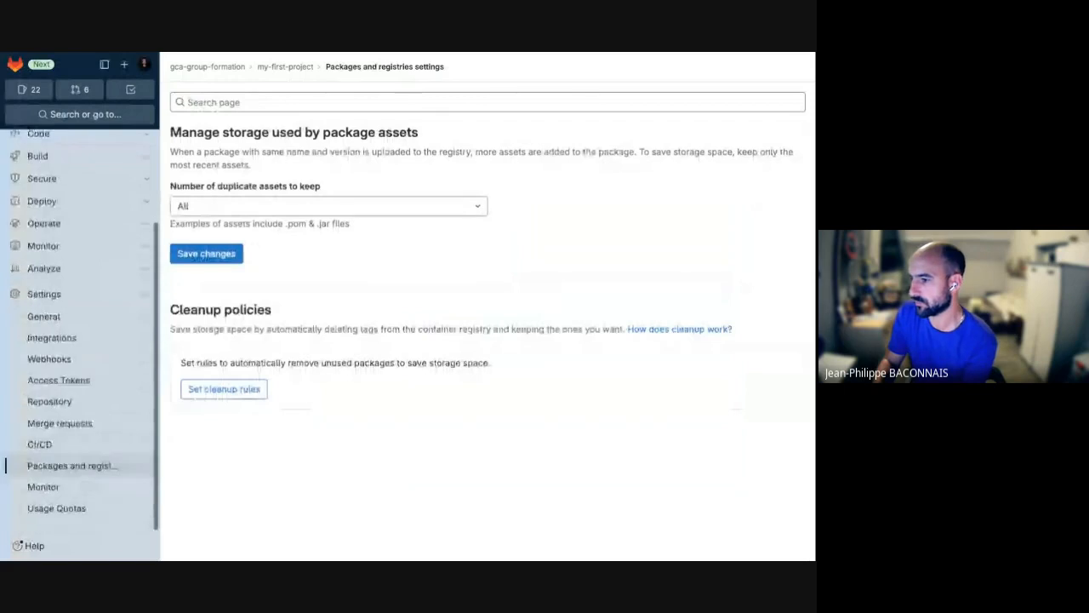
pyautogui.click(82, 512)
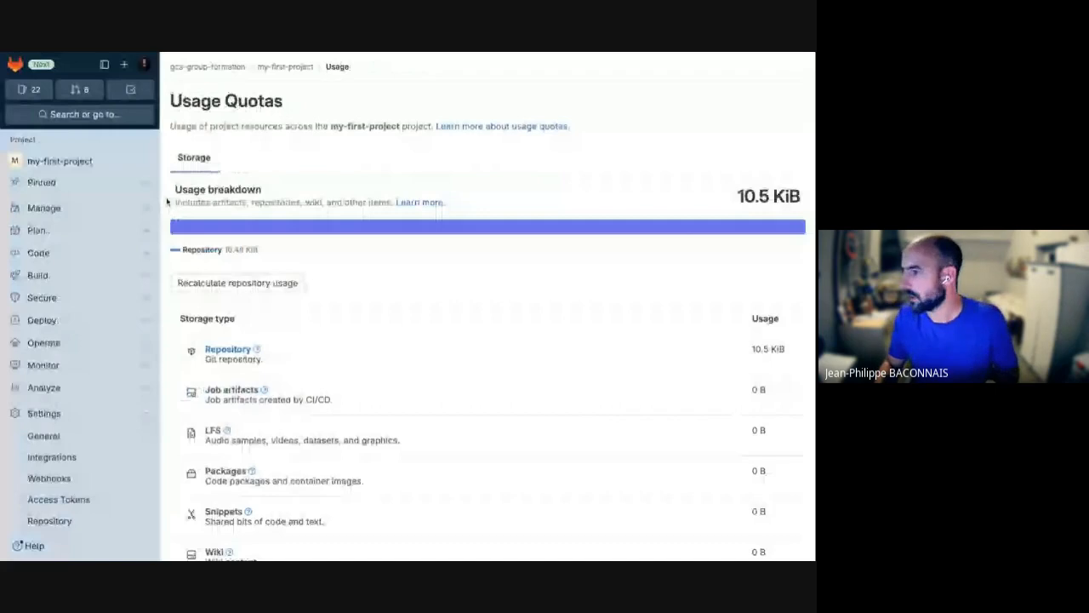
pyautogui.scroll(-3, 83, 448)
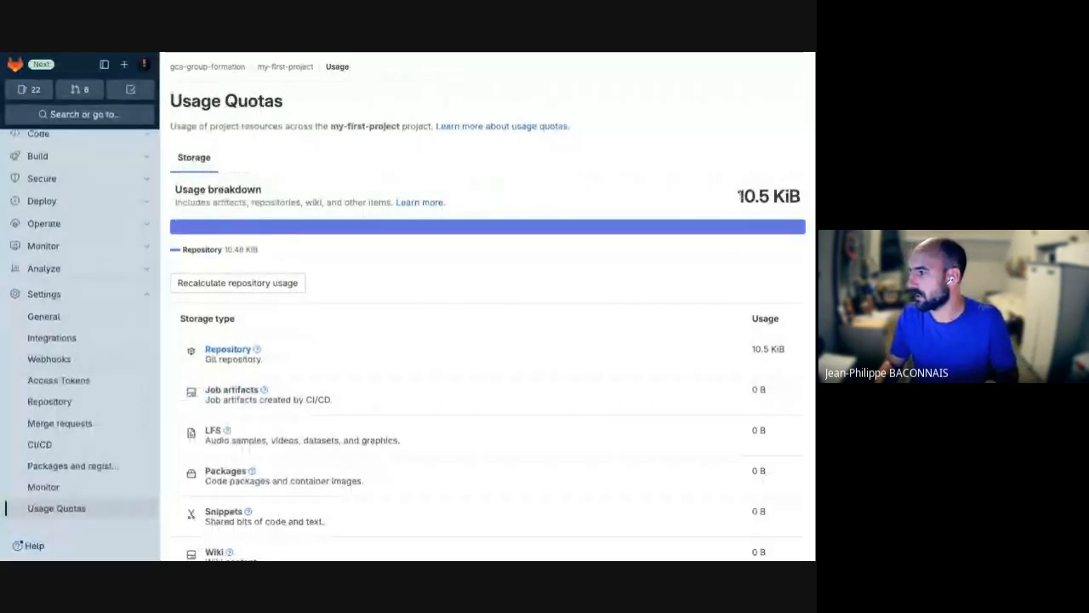
pyautogui.moveTo(801, 197); pyautogui.dragTo(737, 195)
pyautogui.click(579, 200)
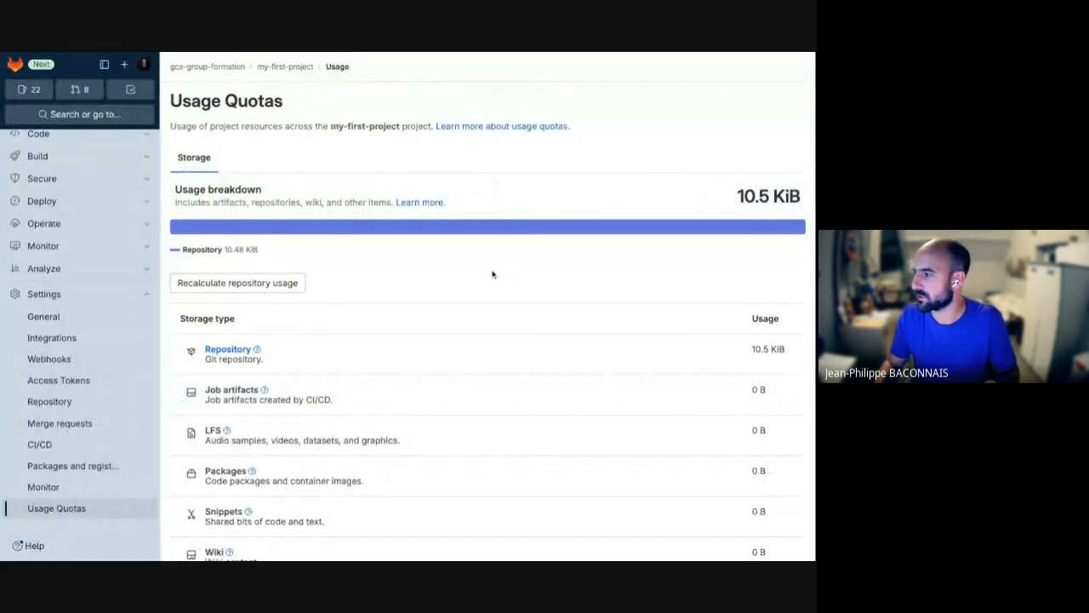
pyautogui.scroll(-3, 491, 274)
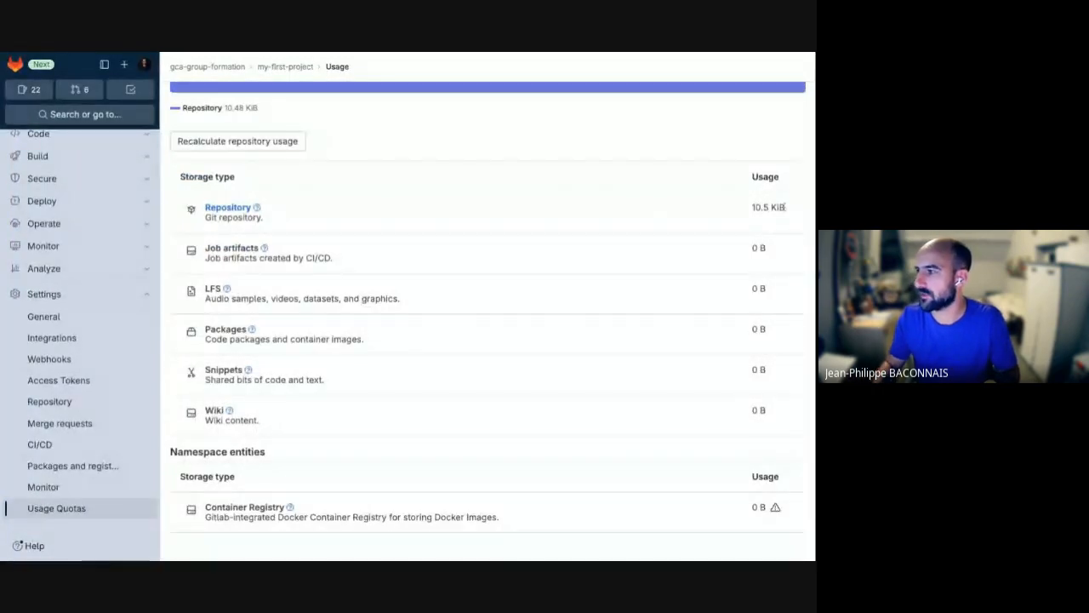
pyautogui.moveTo(786, 207); pyautogui.dragTo(756, 208)
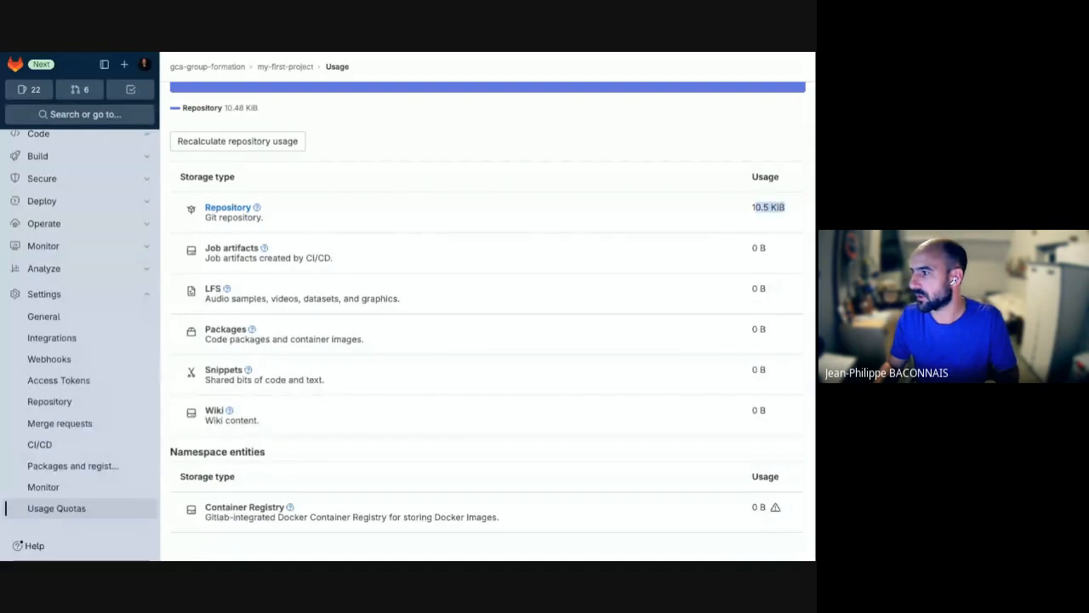
pyautogui.click(735, 219)
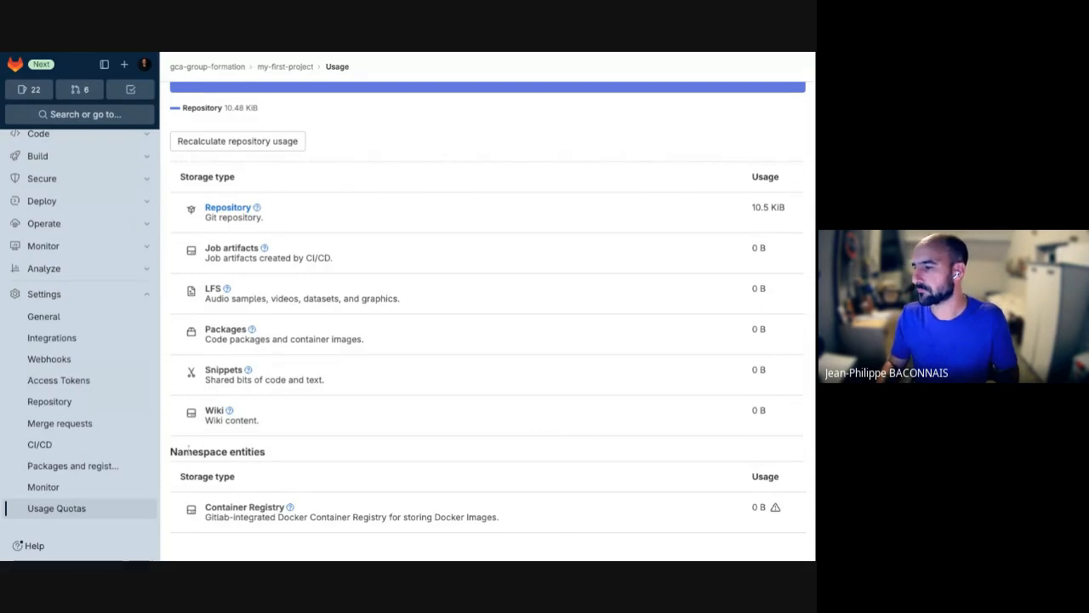
# - Open the project's issue list and reload it to check for the issue submitted by e-mail
pyautogui.scroll(3, 85, 409)
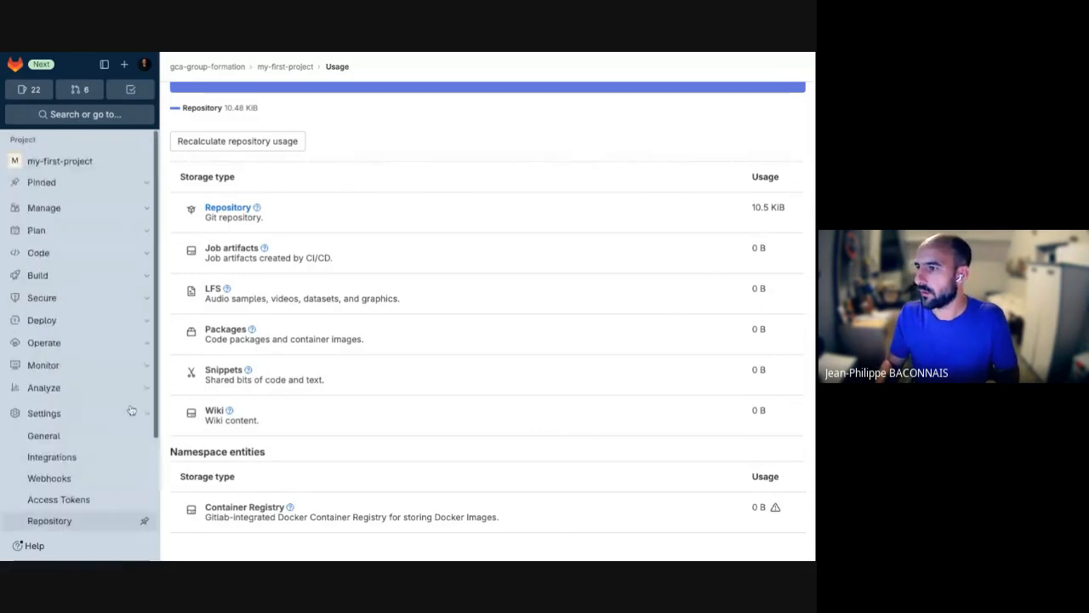
pyautogui.click(137, 230)
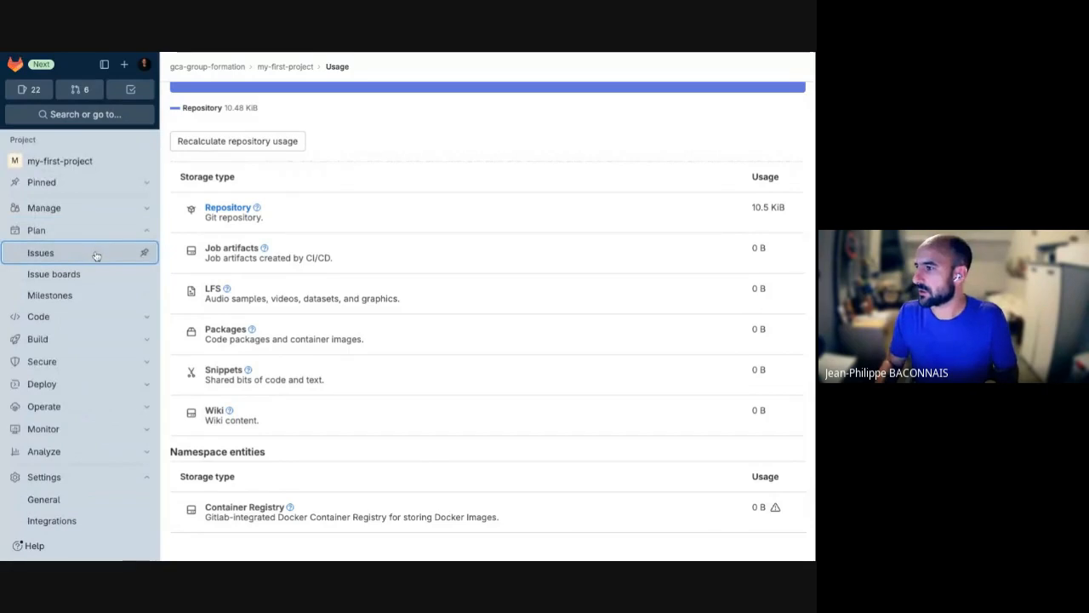
pyautogui.click(96, 255)
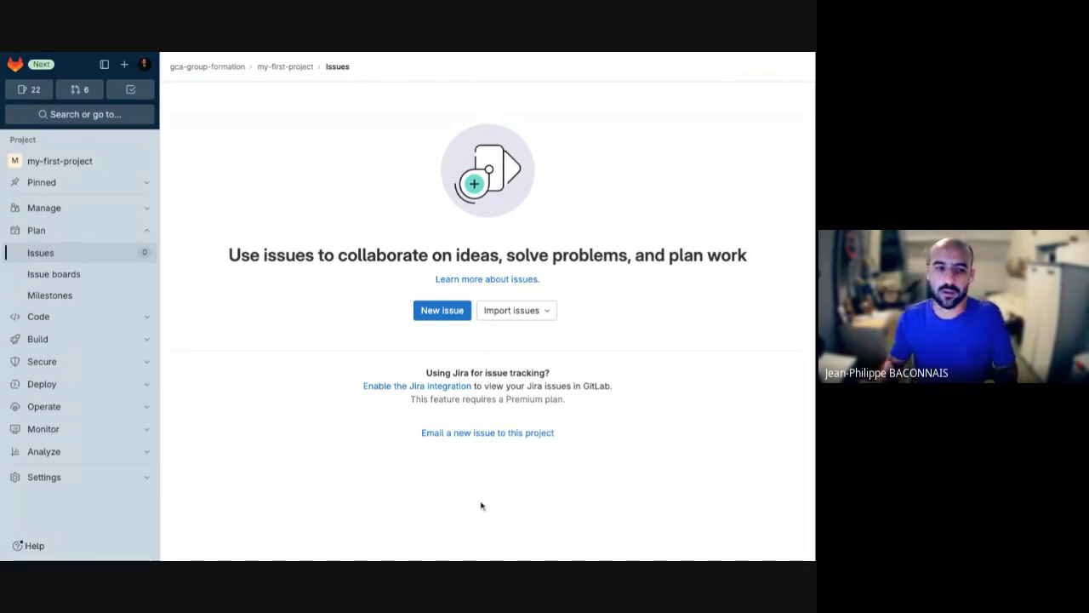
pyautogui.press('super+r')
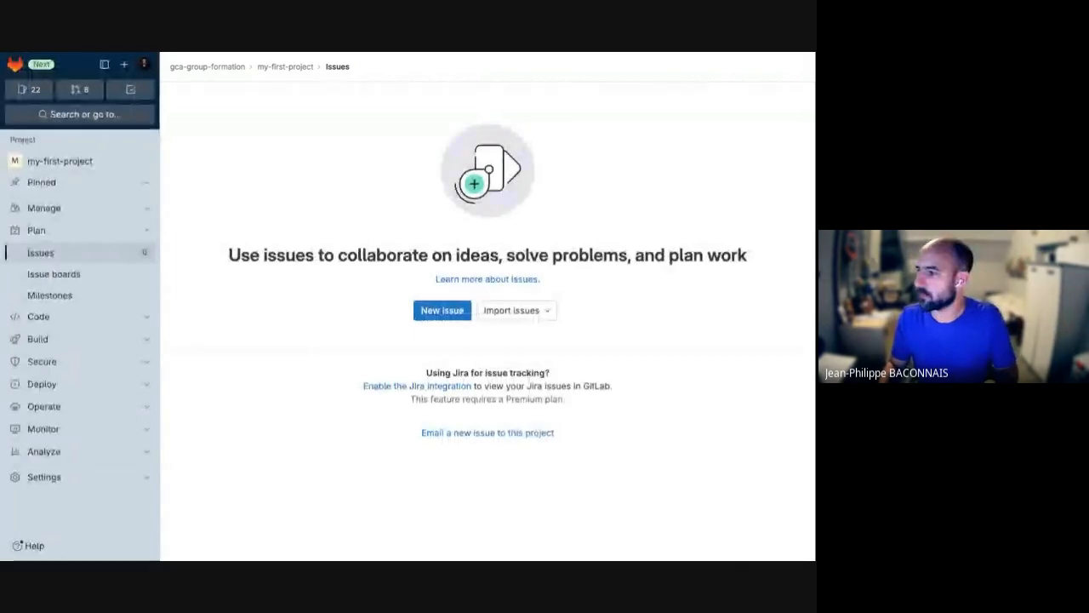
pyautogui.press('super+r')
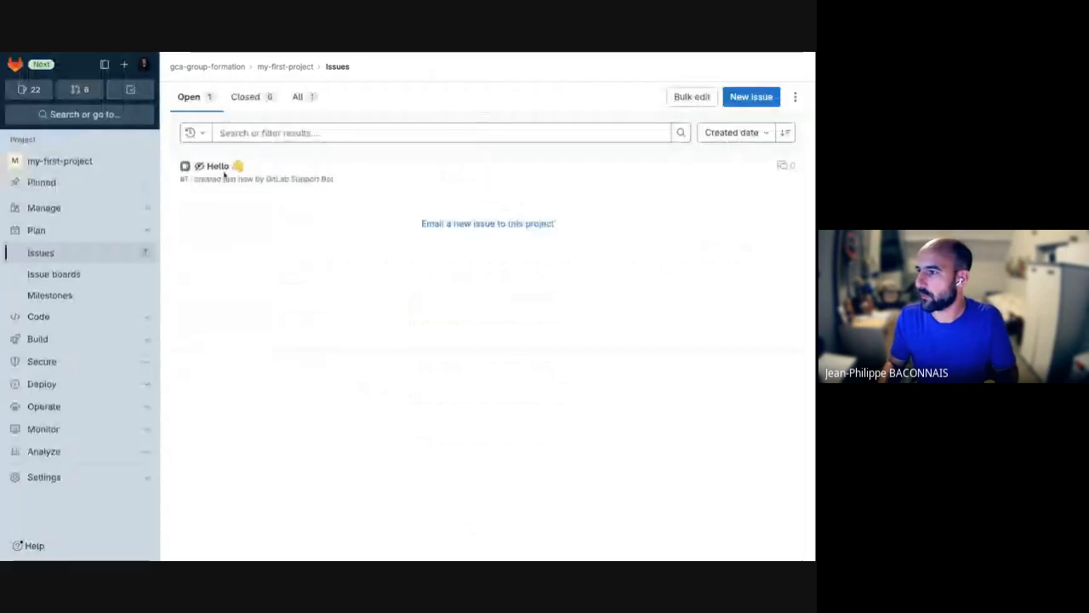
# - Open the "Hello" issue created by GitLab Support Bot and examine its description and details
pyautogui.click(218, 166)
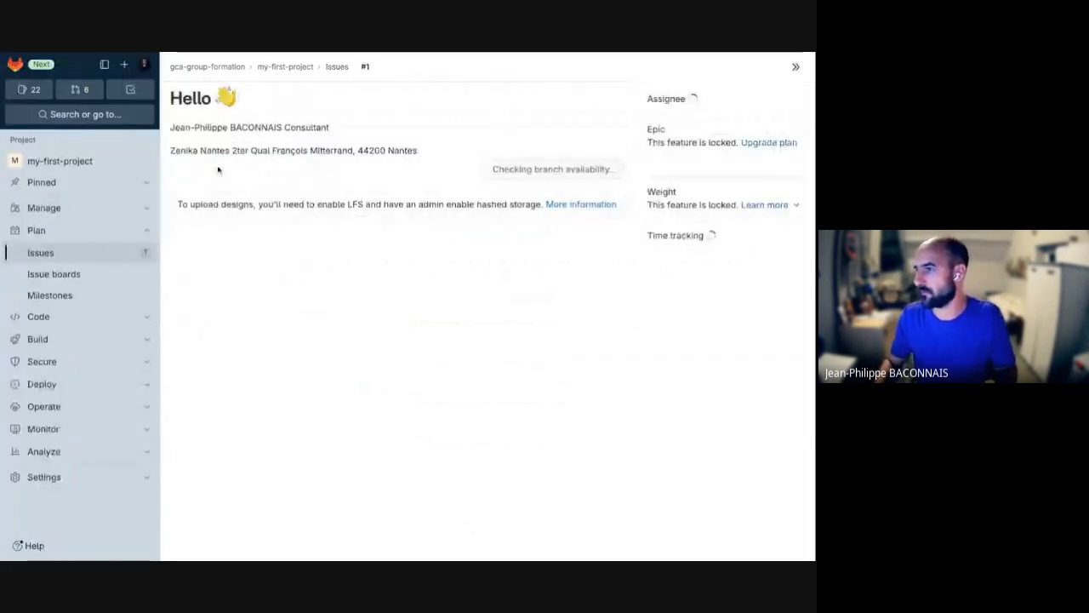
pyautogui.moveTo(173, 180); pyautogui.dragTo(438, 191)
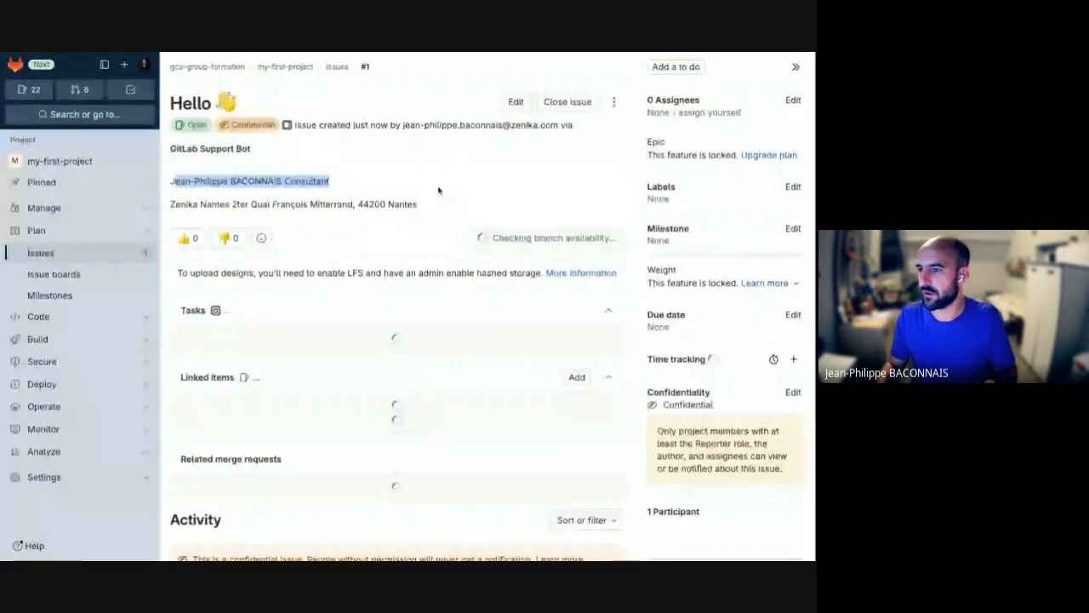
pyautogui.click(428, 197)
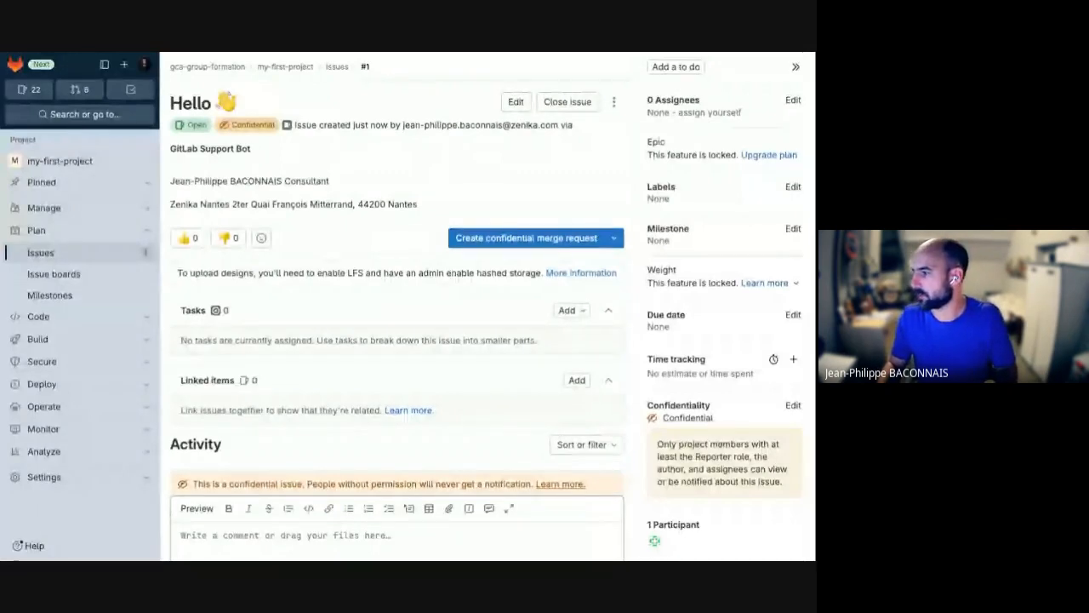
pyautogui.moveTo(2, 546); pyautogui.dragTo(0, 546)
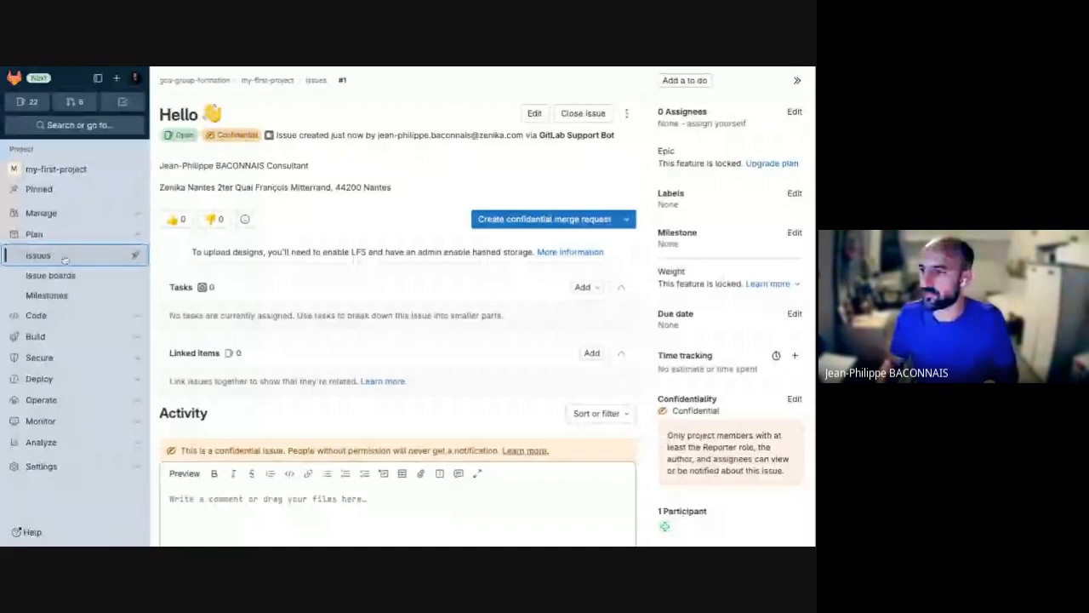
# - Start a new issue from the project's issue list and title it "My first issue"
pyautogui.click(39, 255)
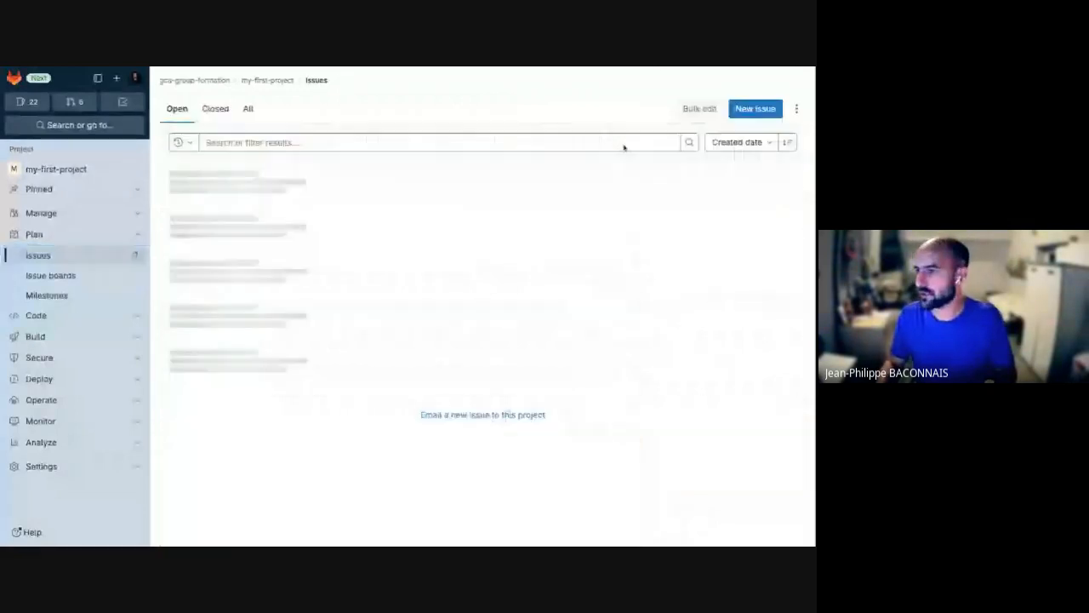
pyautogui.click(754, 108)
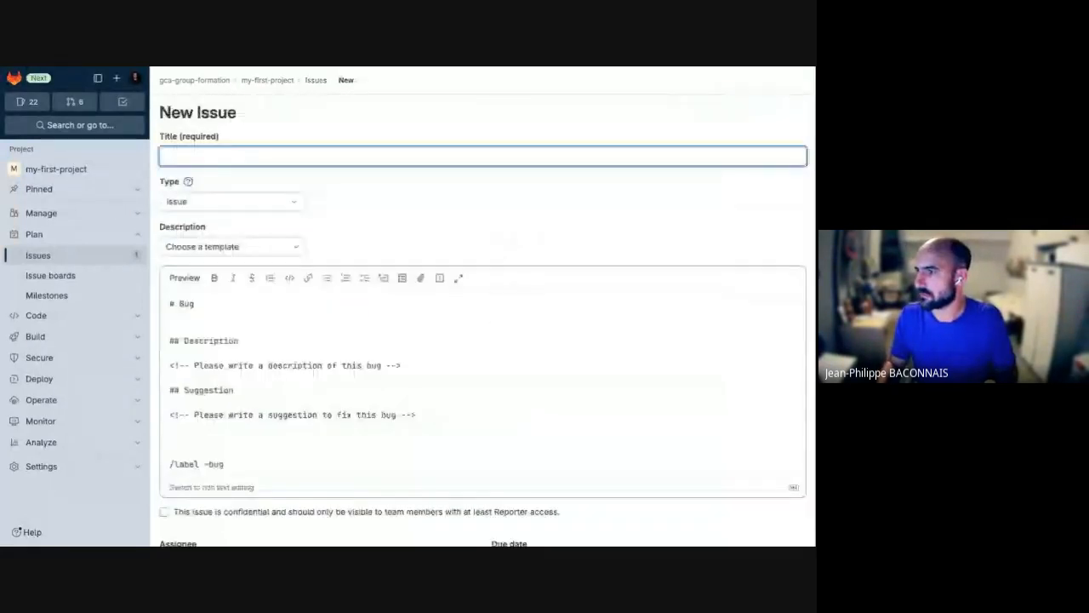
pyautogui.write('My f')
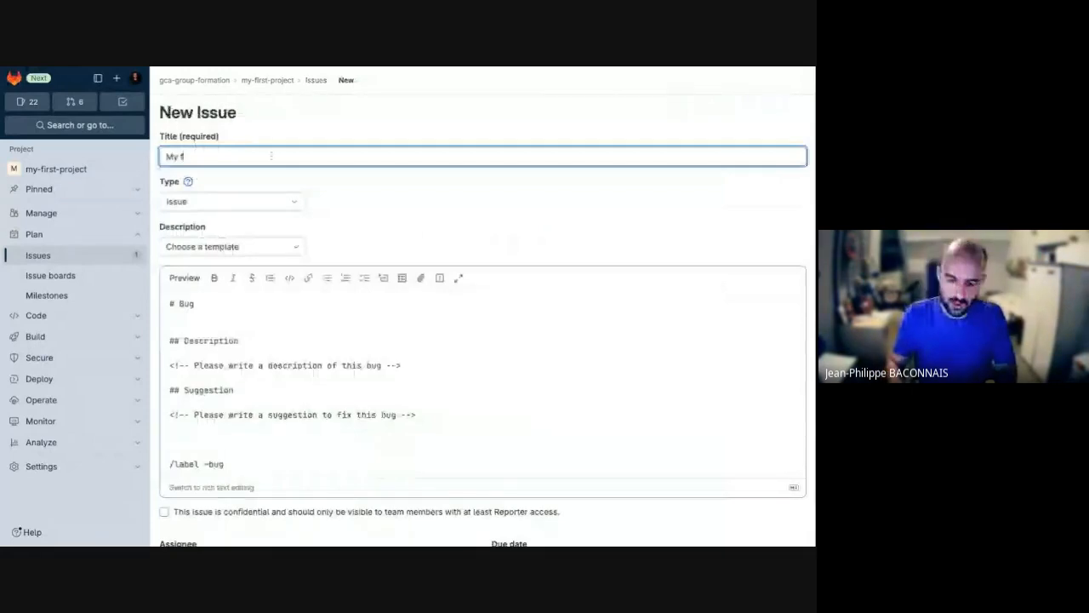
pyautogui.write('irst issue')
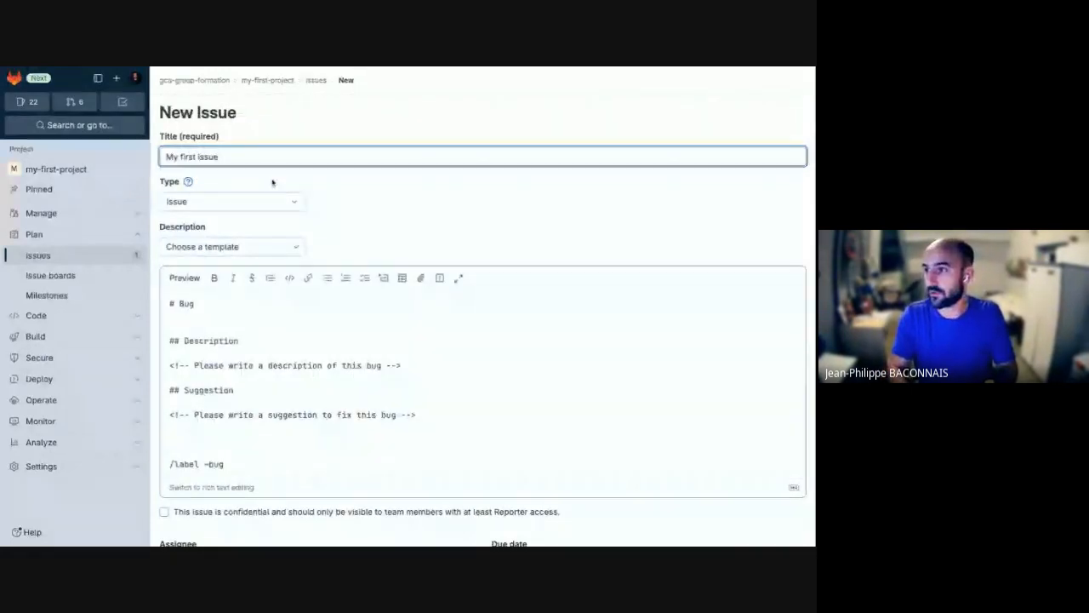
# - Replace the prefilled bug template in the issue description with "This is a new feature"
pyautogui.click(250, 388)
pyautogui.hotkey('ctrl', 'a')
pyautogui.press('BackSpace')
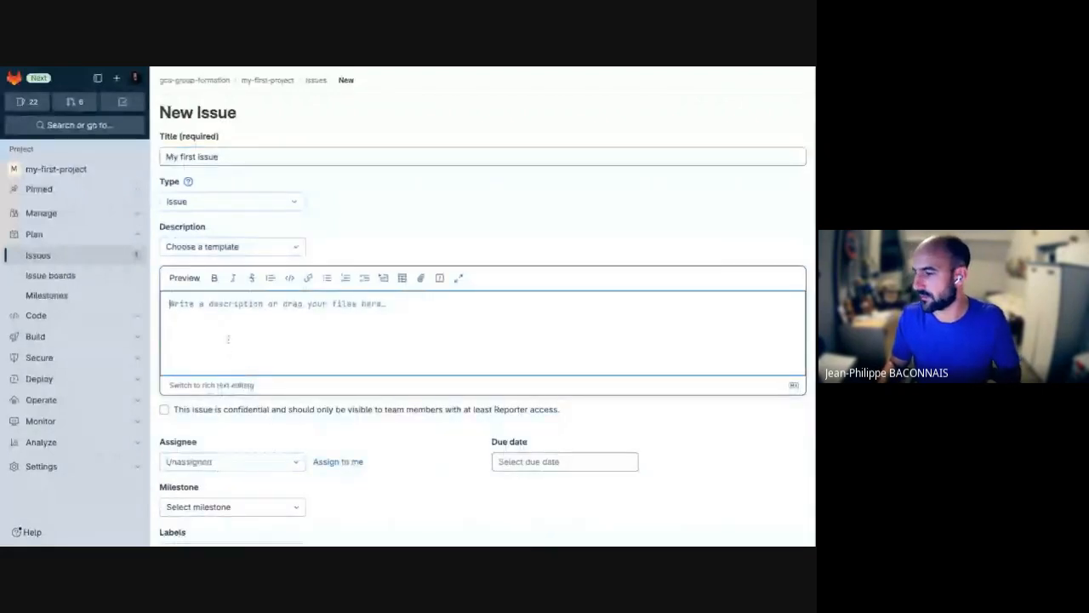
pyautogui.scroll(-1, 226, 340)
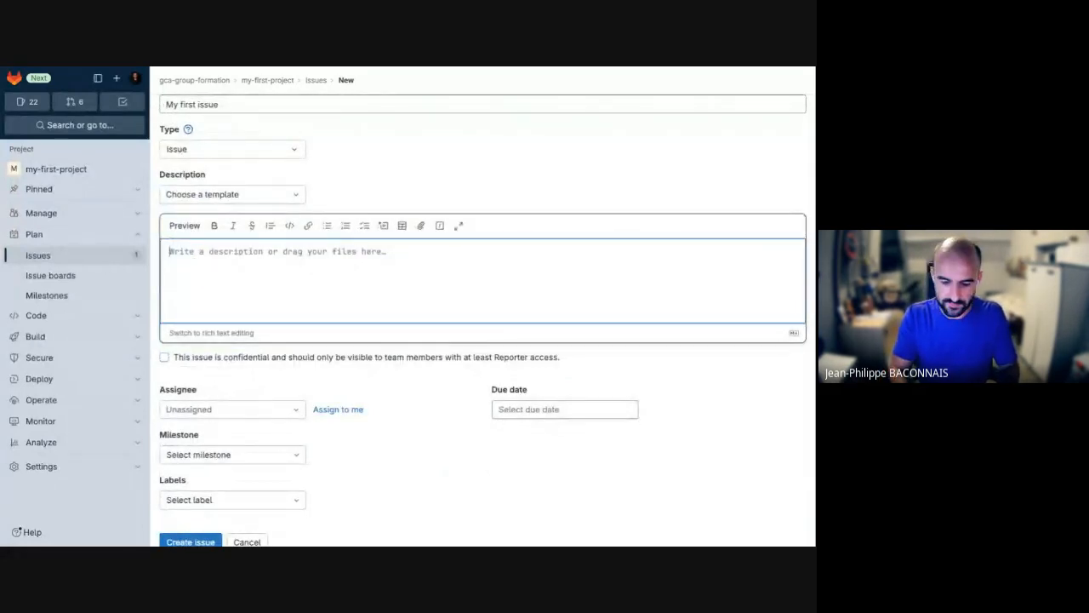
pyautogui.write('This is a bug')
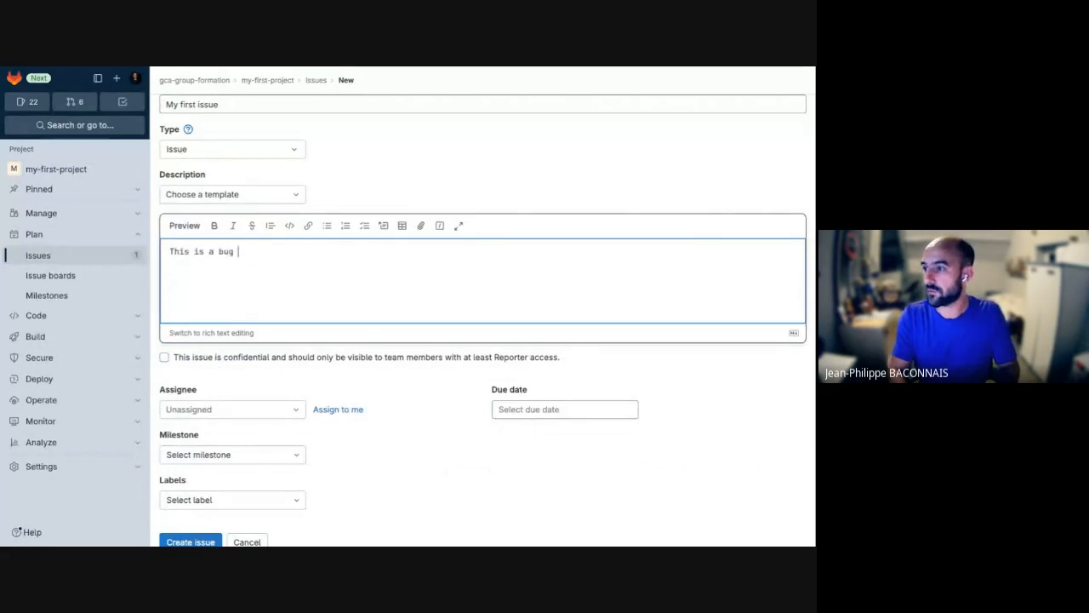
pyautogui.hotkey('ctrl', 'shift', 'Left')
pyautogui.write('featu')
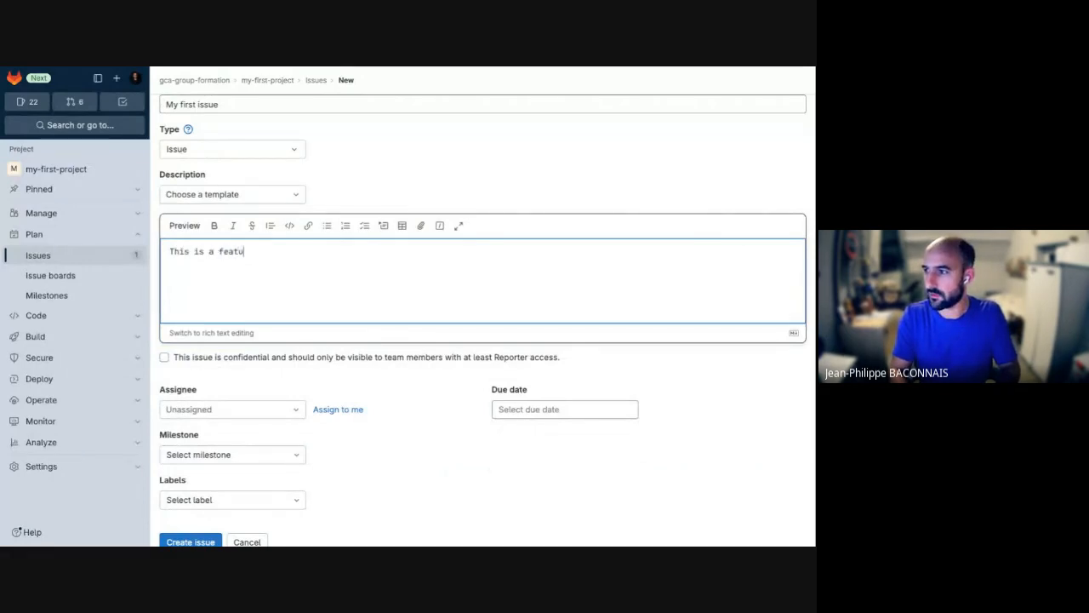
pyautogui.hotkey('ctrl', 'shift', 'Left')
pyautogui.write('suggestion')
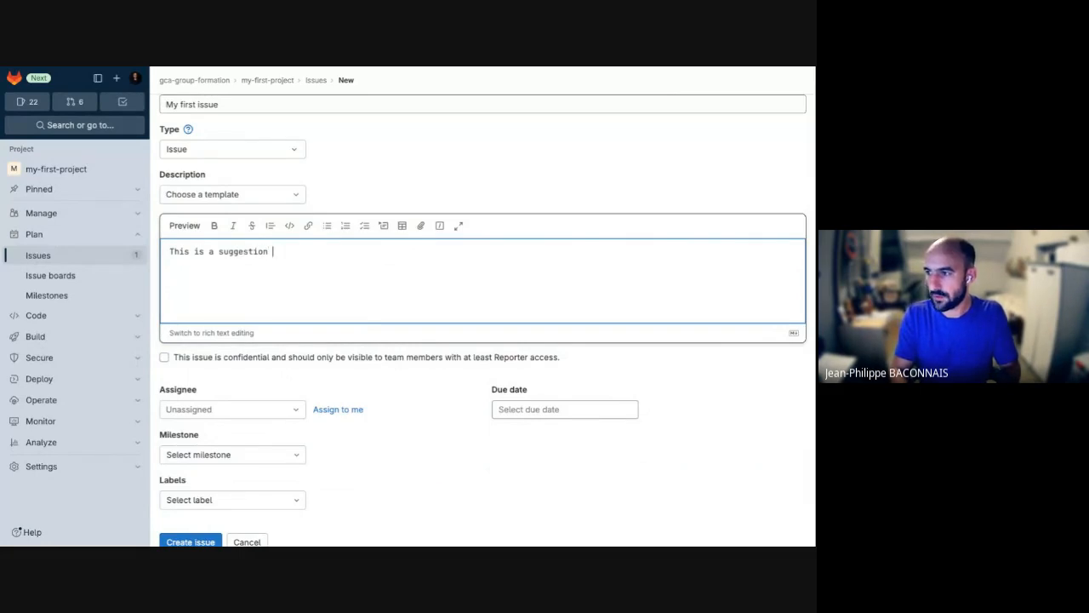
pyautogui.hotkey('ctrl', 'shift', 'Left')
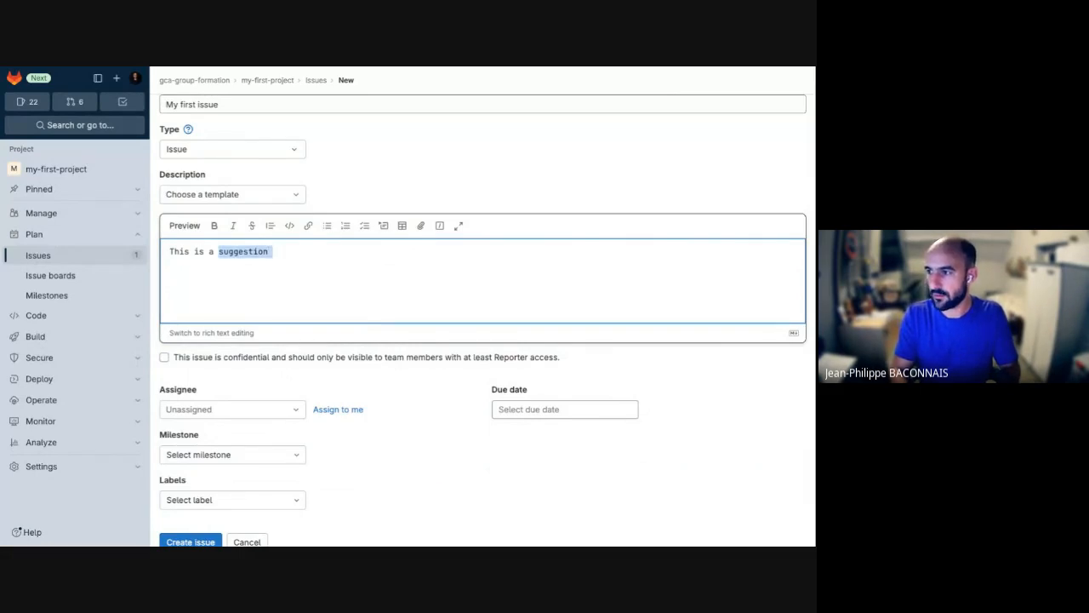
pyautogui.write('new feature')
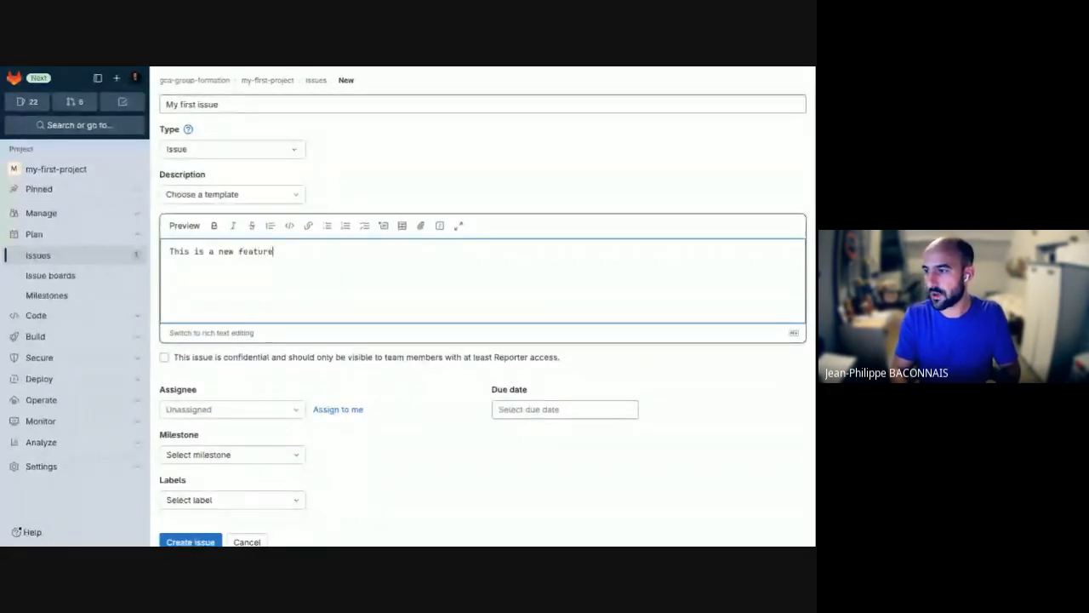
# - Change "feature" to "Question" in the description, add the filler lines "azraze", "aze", "az" and "e", and create the issue
pyautogui.hotkey('ctrl', 'a')
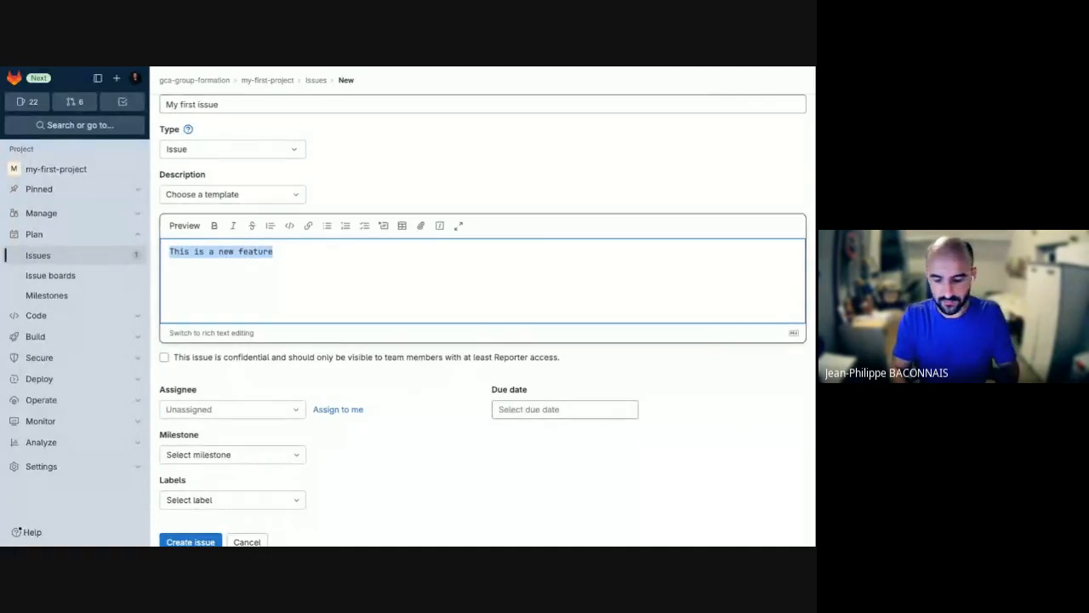
pyautogui.press('Right')
pyautogui.hotkey('ctrl', 'shift', 'Left')
pyautogui.write('Questi')
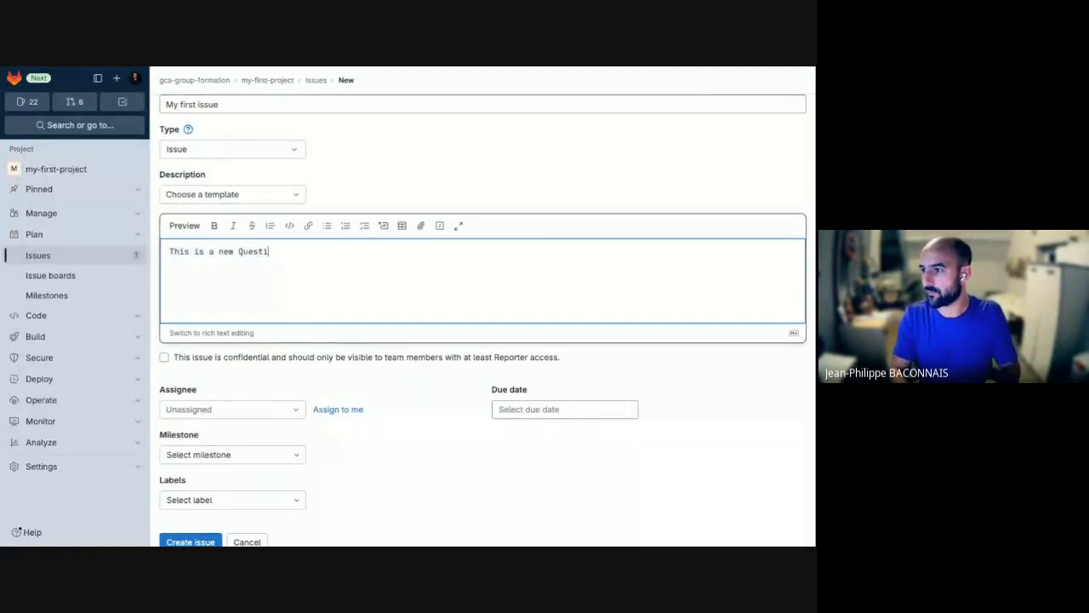
pyautogui.write('on')
pyautogui.press('Return')
pyautogui.press('Return')
pyautogui.write('azraze')
pyautogui.press('Return')
pyautogui.press('Return')
pyautogui.write('aze')
pyautogui.press('Return')
pyautogui.press('Return')
pyautogui.write('az e')
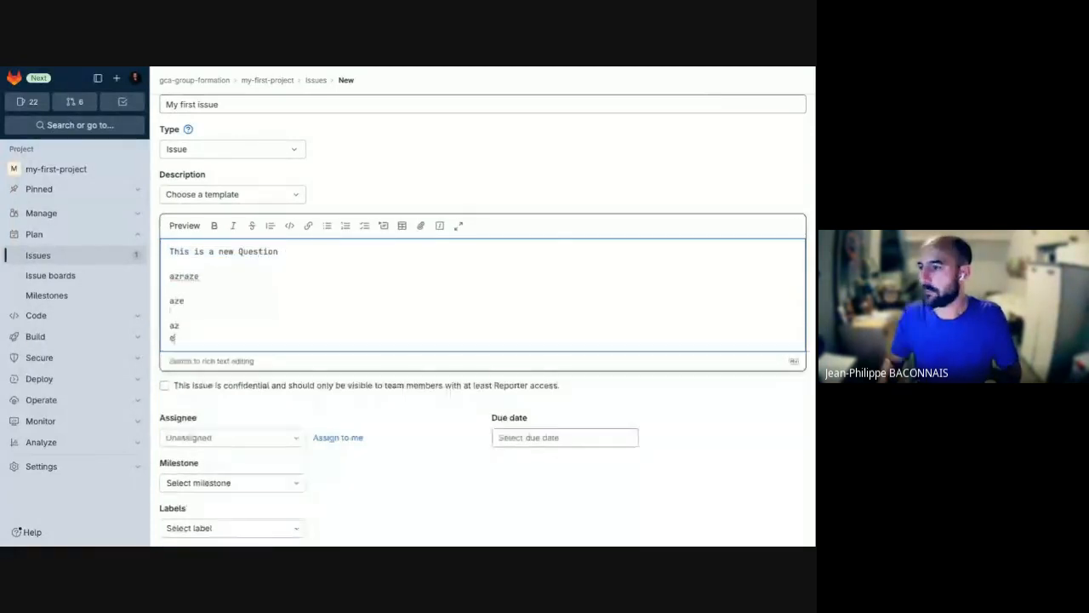
pyautogui.scroll(-2, 482, 320)
pyautogui.click(182, 498)
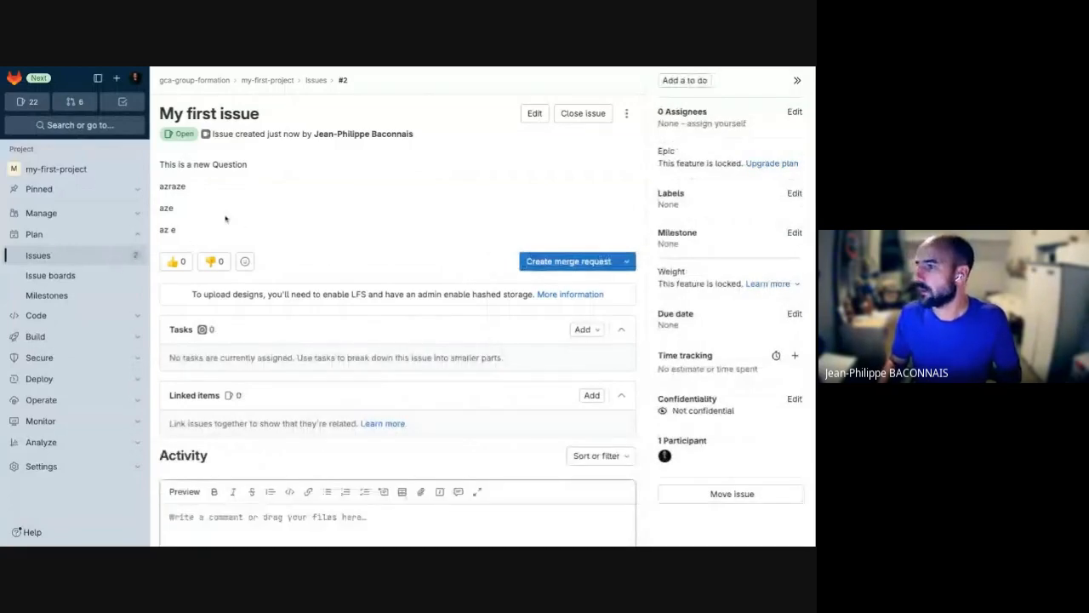
# - Return to the issue list and start another new issue titled "My second issue"
pyautogui.click(91, 257)
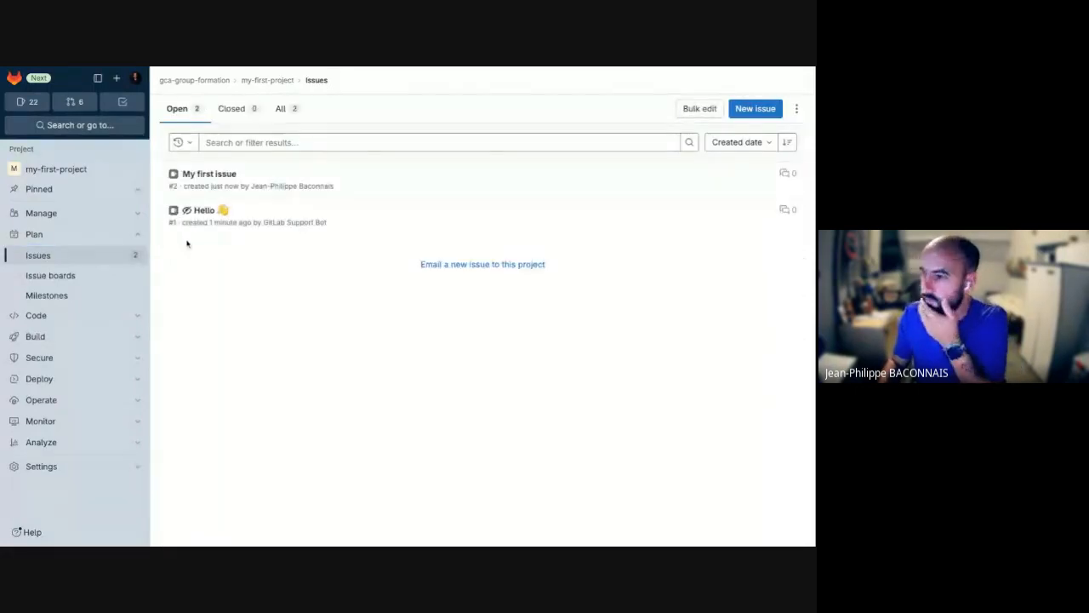
pyautogui.click(756, 109)
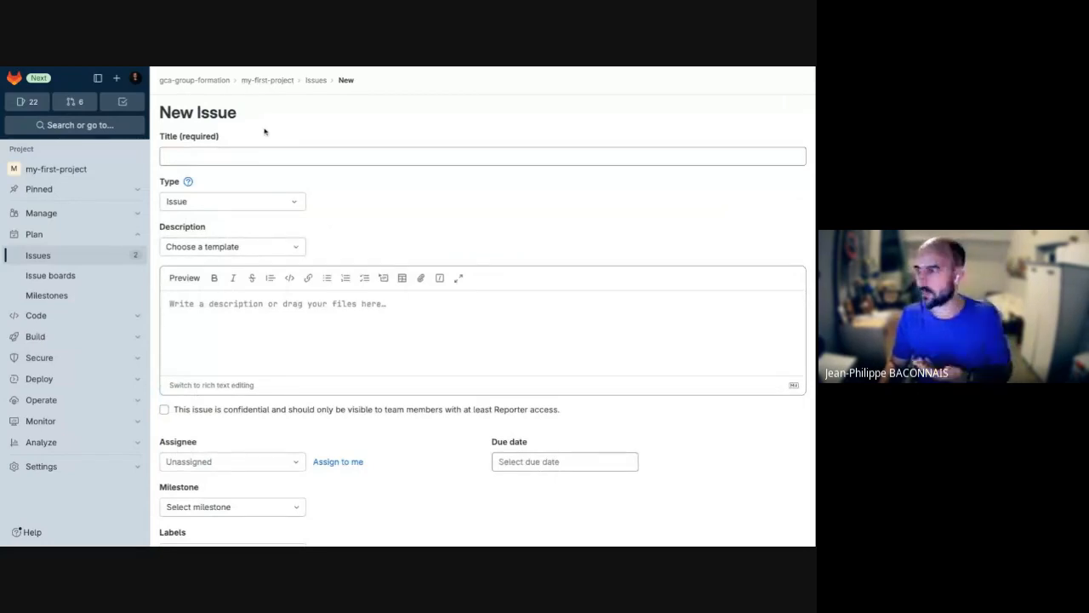
pyautogui.click(252, 154)
pyautogui.write('My second ')
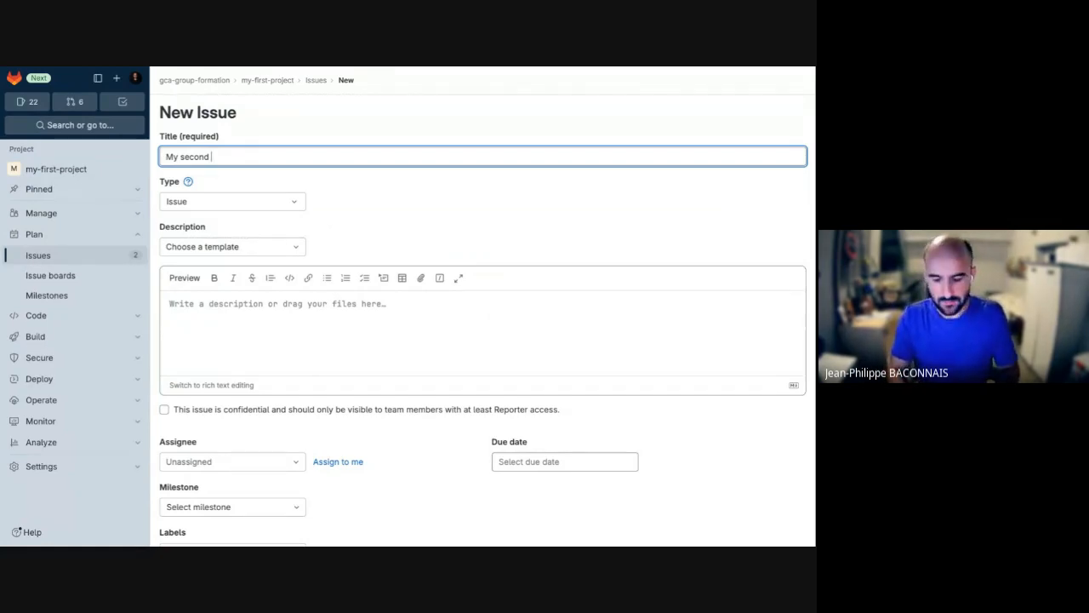
pyautogui.write('issue')
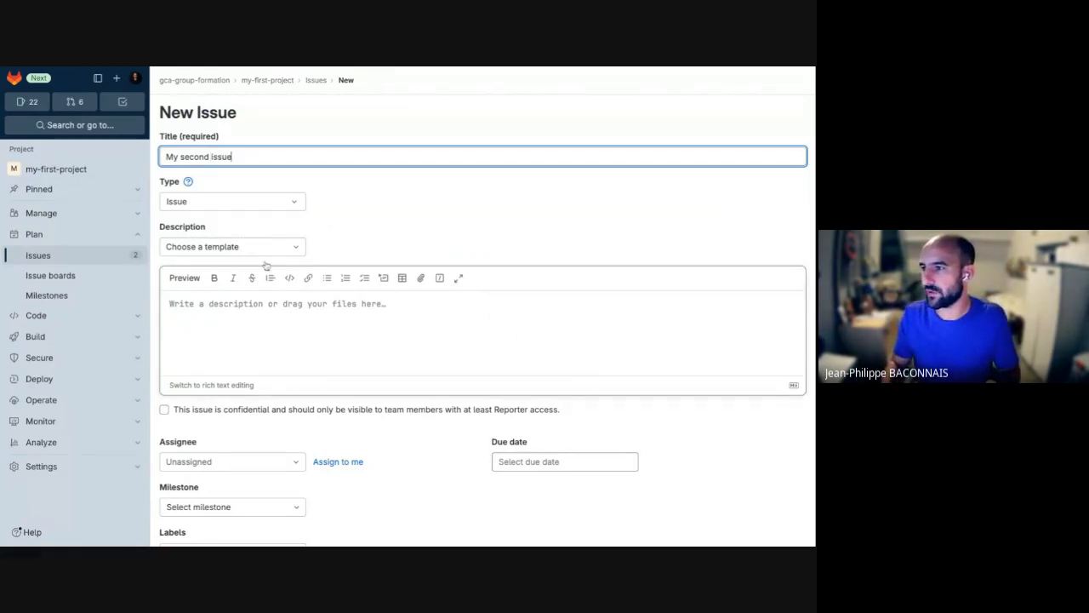
# - Apply the issue-template project template to the second issue's description and examine its Description placeholder
pyautogui.click(241, 248)
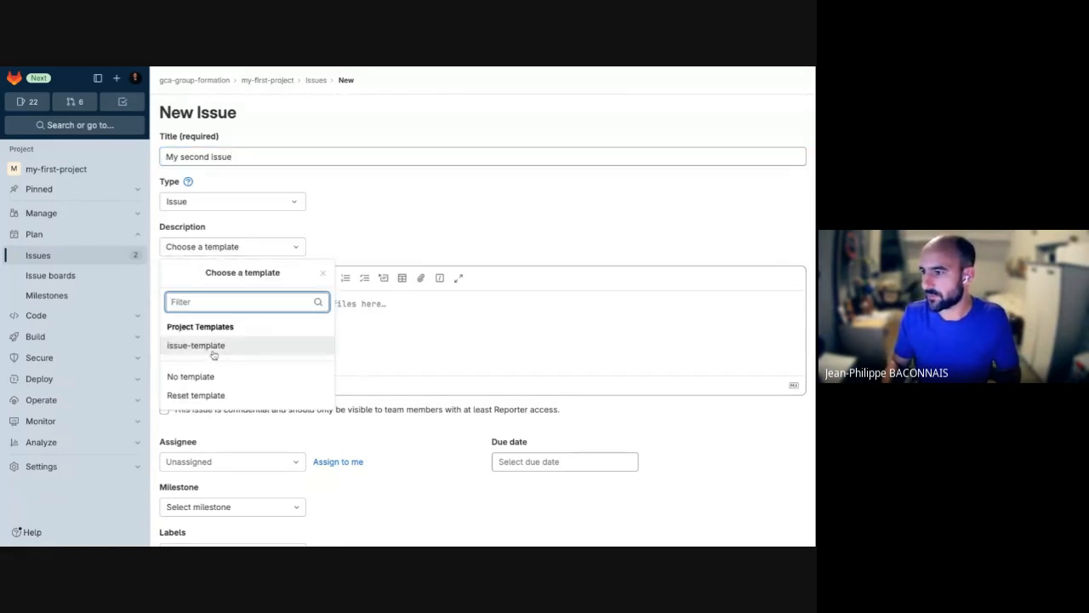
pyautogui.click(245, 354)
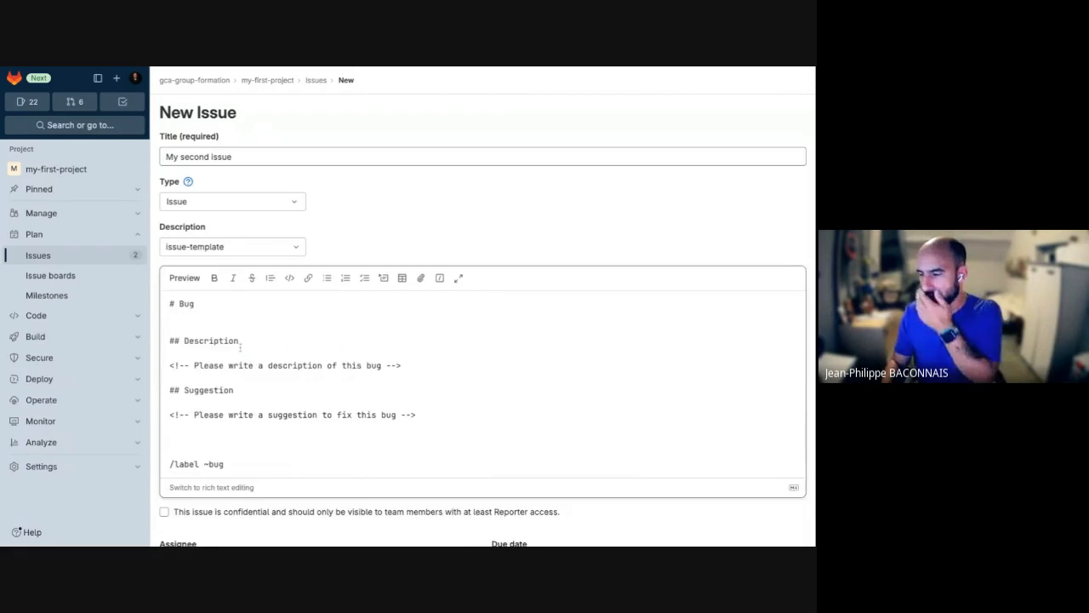
pyautogui.click(212, 321)
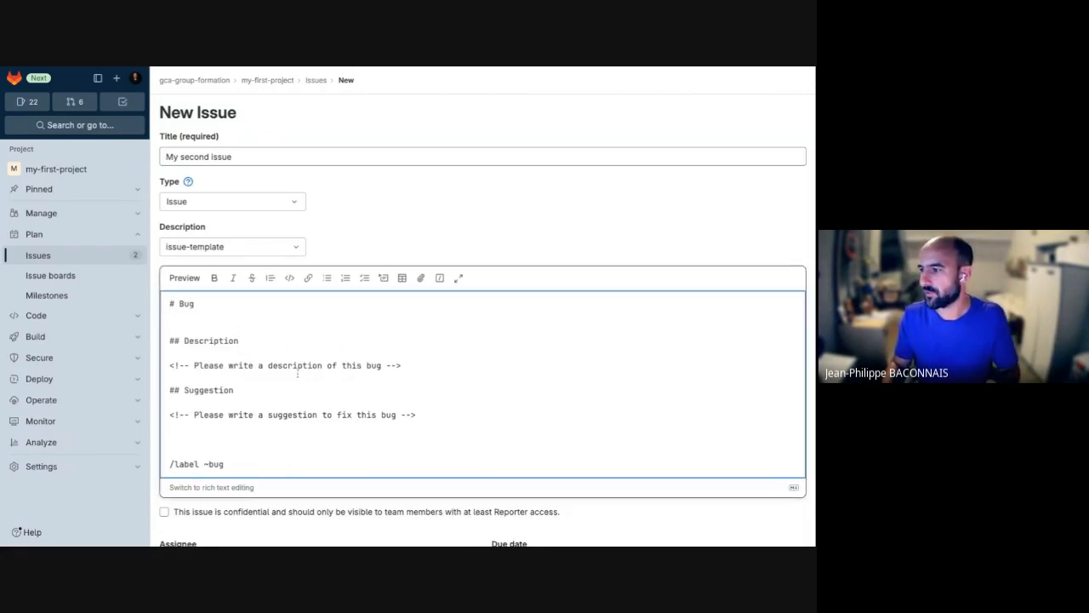
pyautogui.moveTo(413, 366); pyautogui.dragTo(191, 353)
pyautogui.click(199, 353)
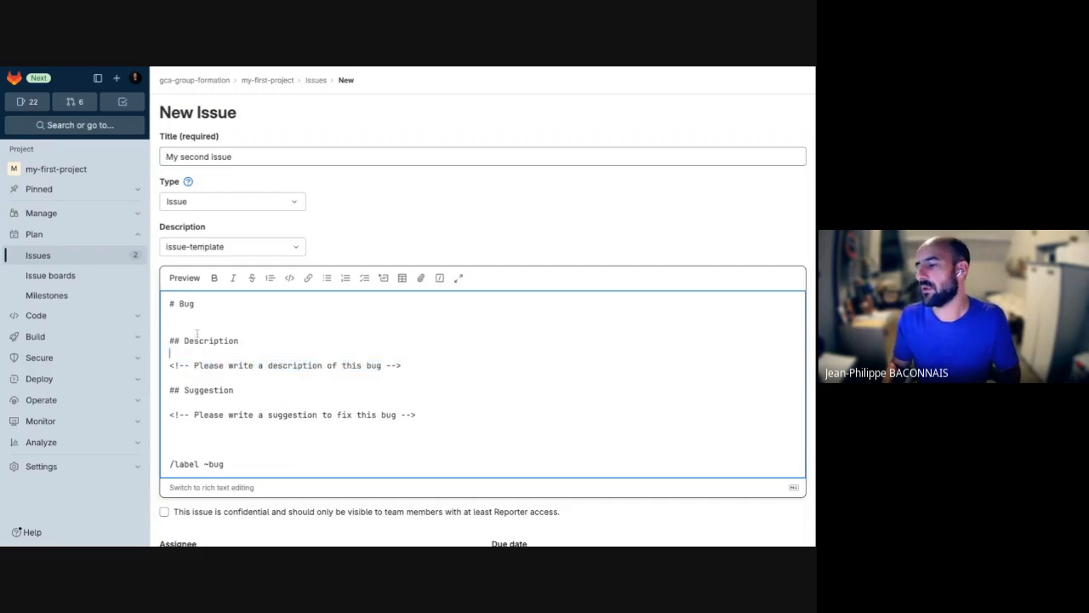
pyautogui.moveTo(406, 365); pyautogui.dragTo(169, 366)
# - Examine the template's Suggestion placeholder and the label quick action on its last line
pyautogui.click(299, 414)
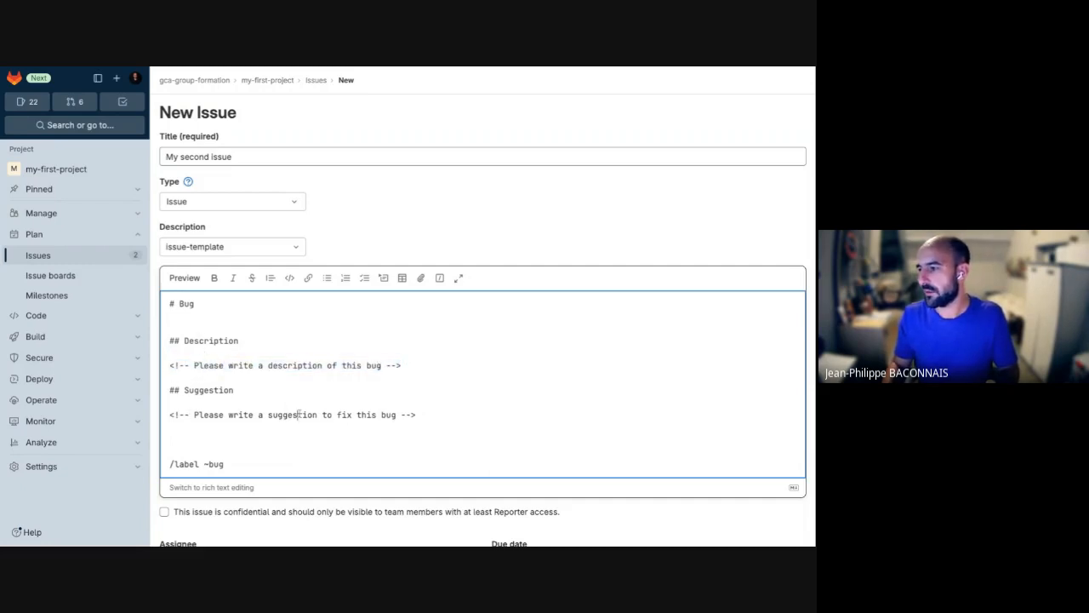
pyautogui.hotkey('shift', 'Right')
pyautogui.press('super+shift+Right')
pyautogui.press('super+shift+Left')
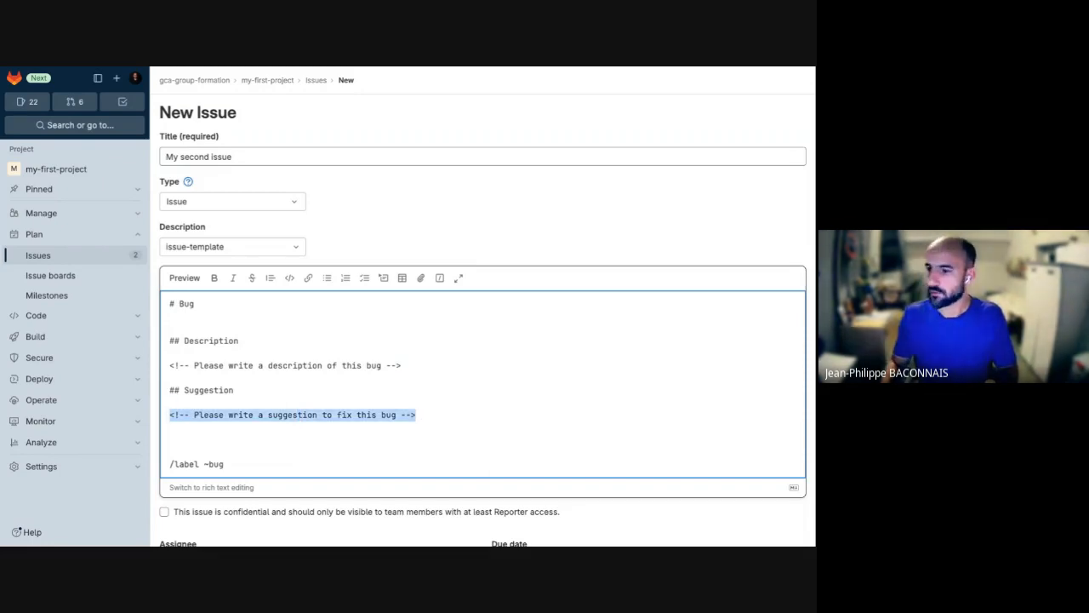
pyautogui.press('super+Tab')
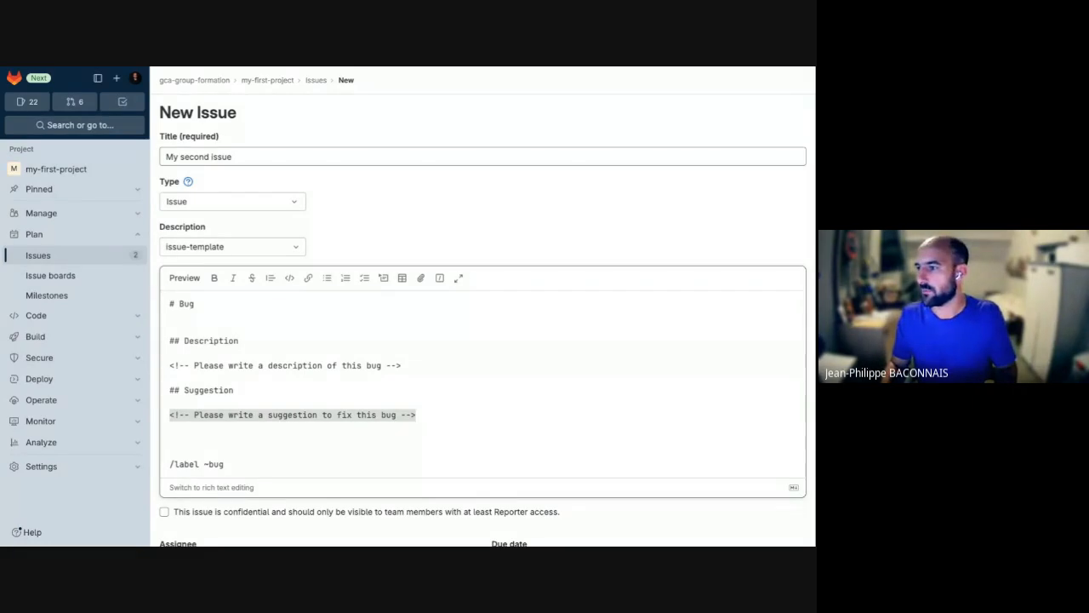
pyautogui.click(264, 415)
pyautogui.click(265, 409)
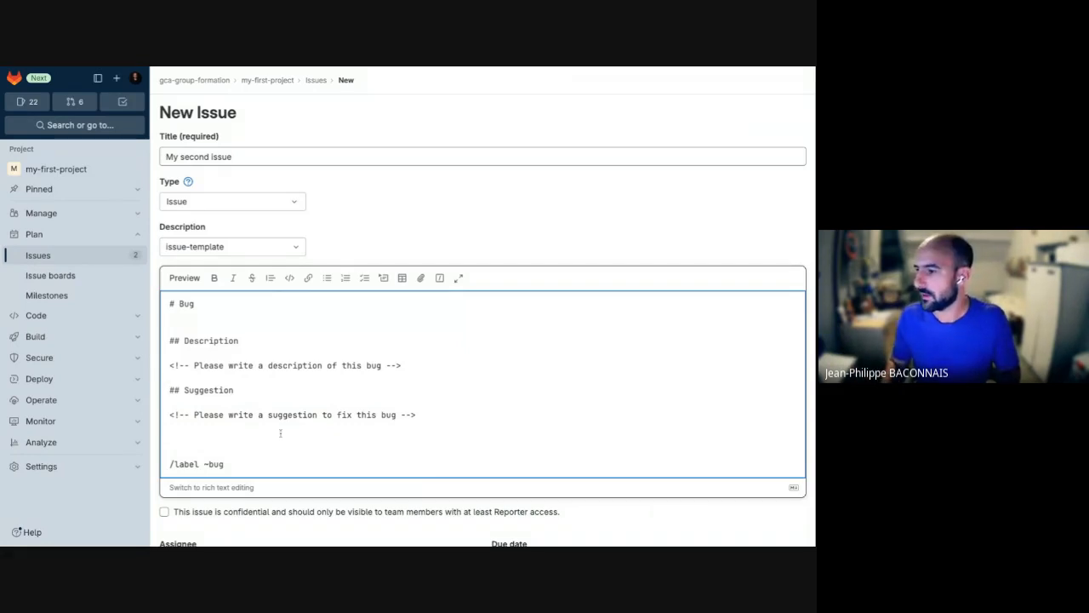
pyautogui.scroll(-1, 277, 435)
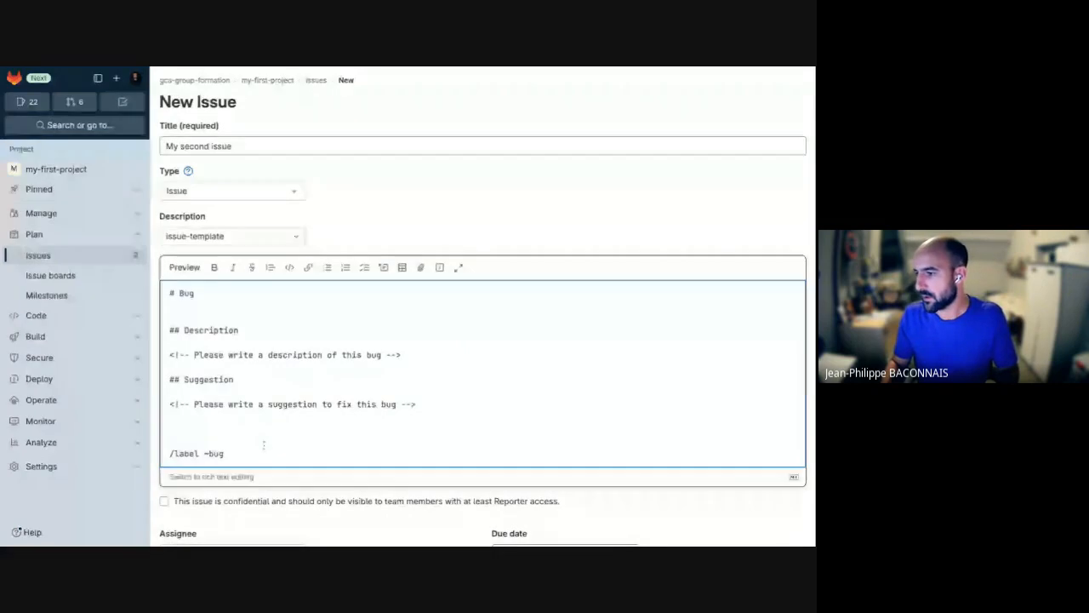
pyautogui.click(252, 455)
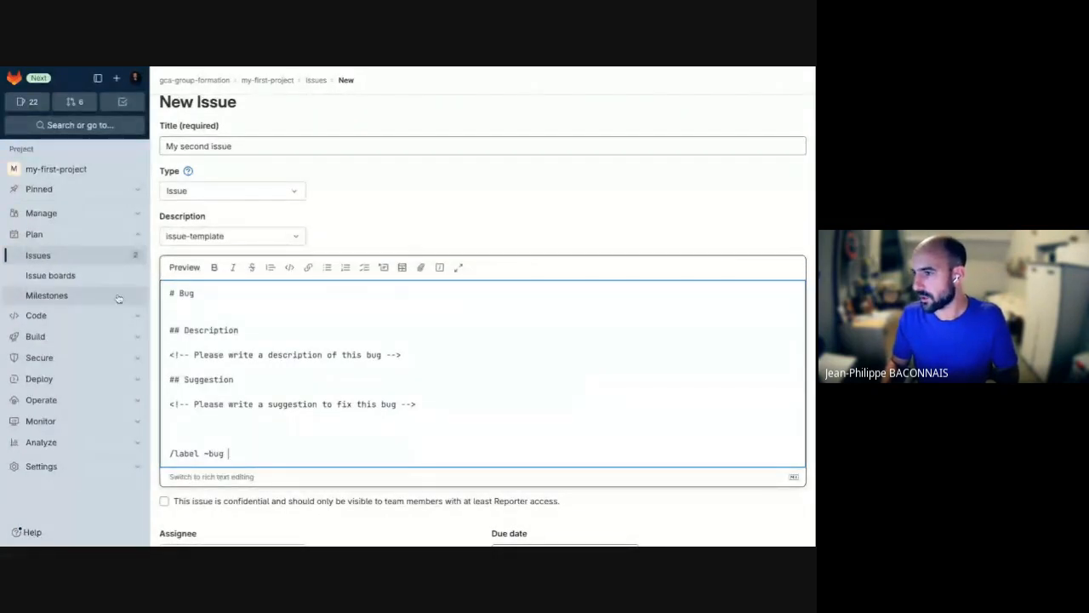
# - View the project's labels and return to the issue list
pyautogui.click(139, 218)
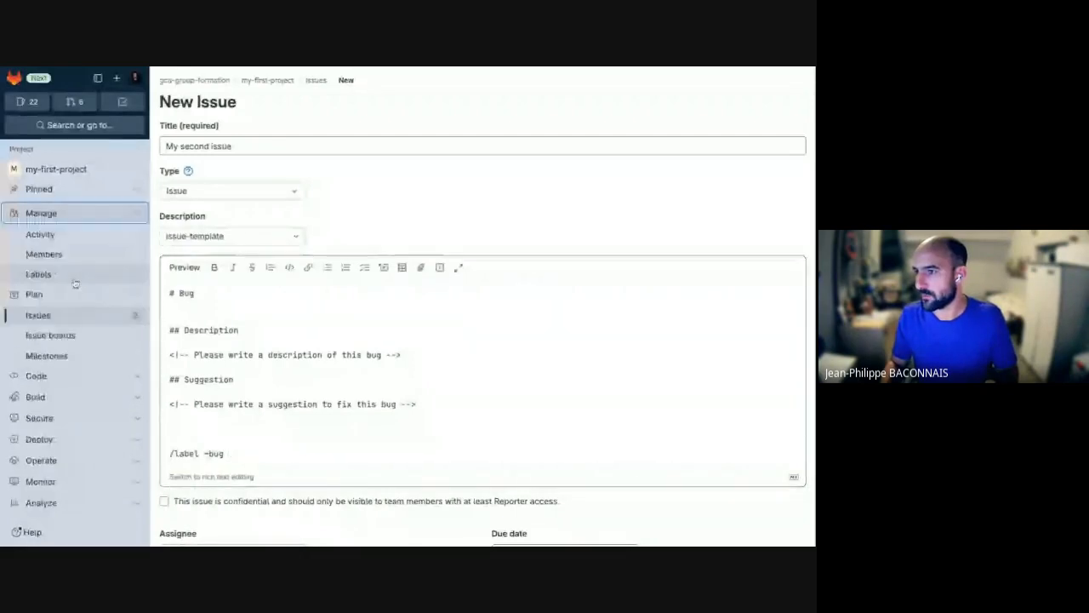
pyautogui.click(42, 274)
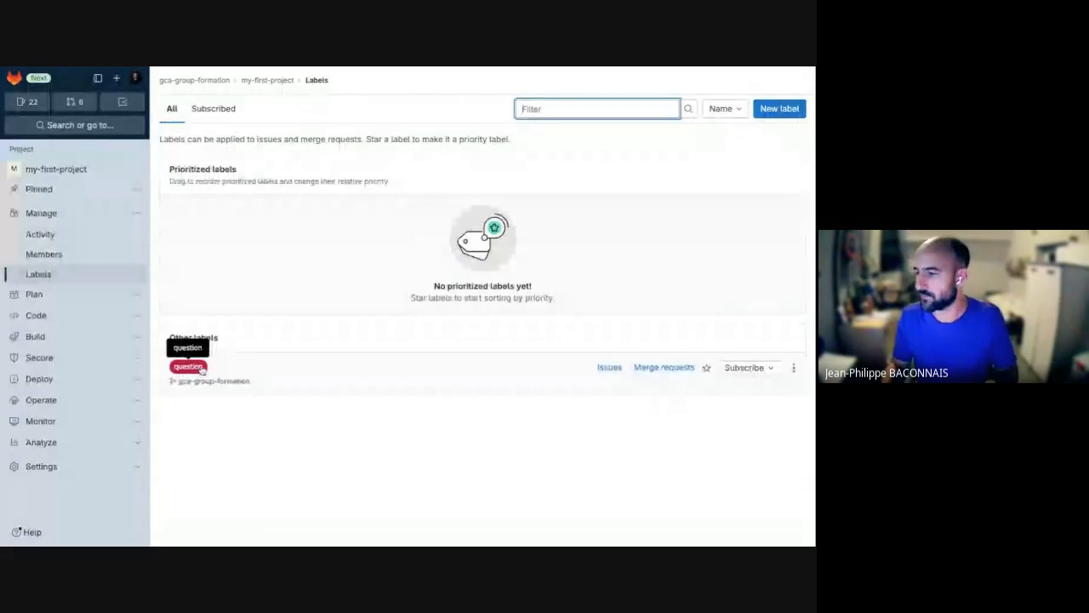
pyautogui.click(141, 319)
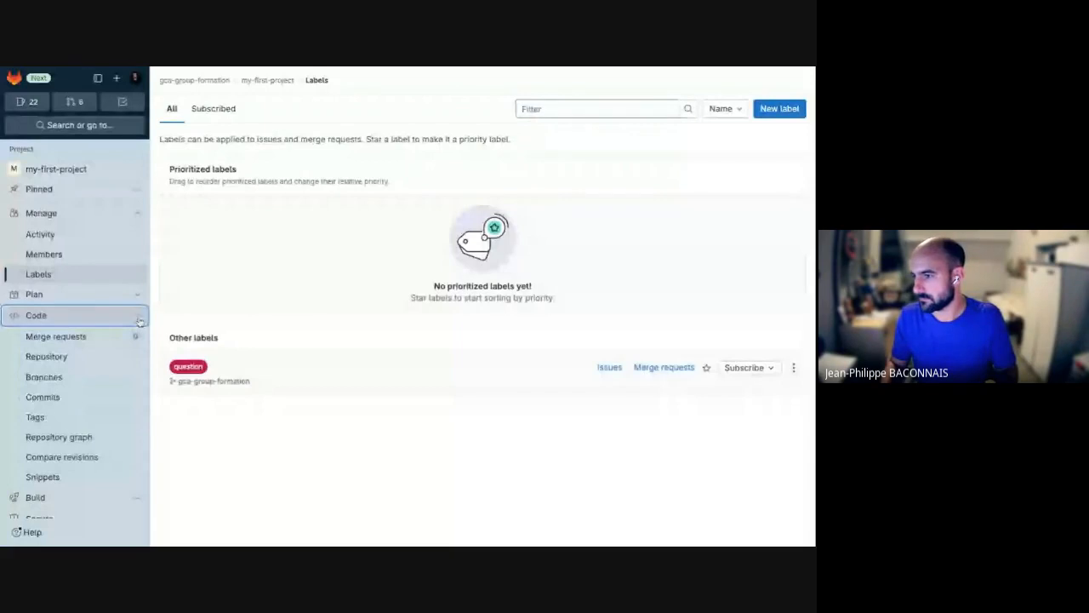
pyautogui.click(140, 318)
pyautogui.click(140, 298)
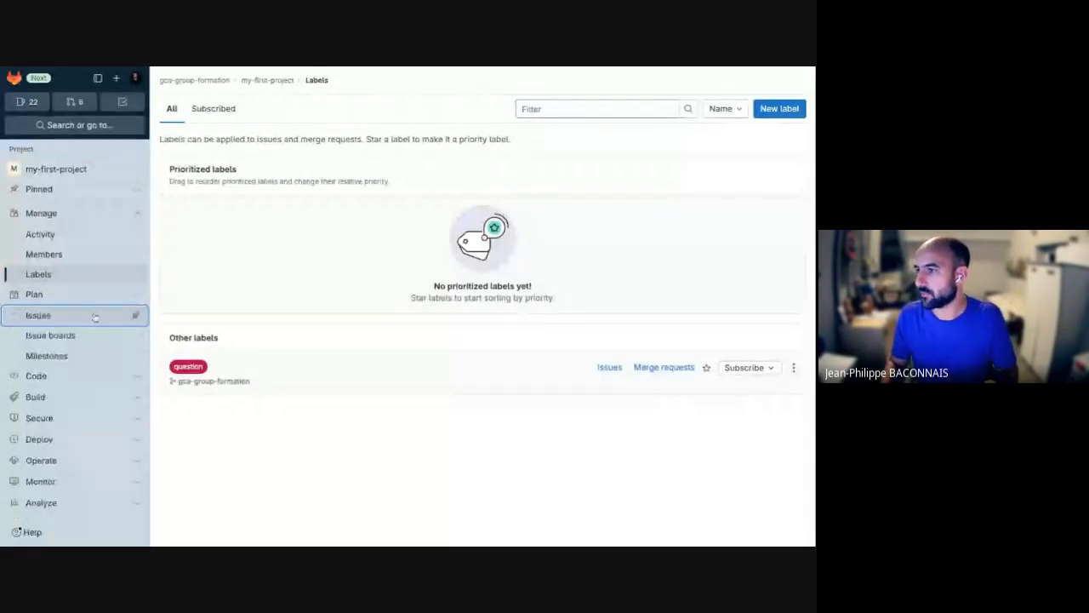
pyautogui.click(93, 314)
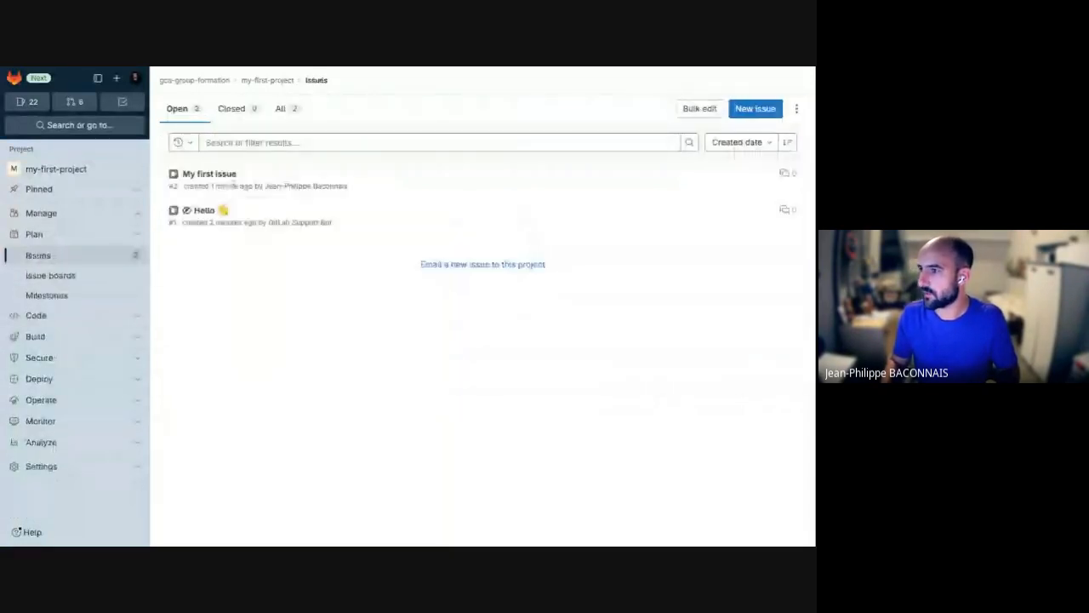
# - Open "My first issue" and assign the question label to it
pyautogui.click(213, 174)
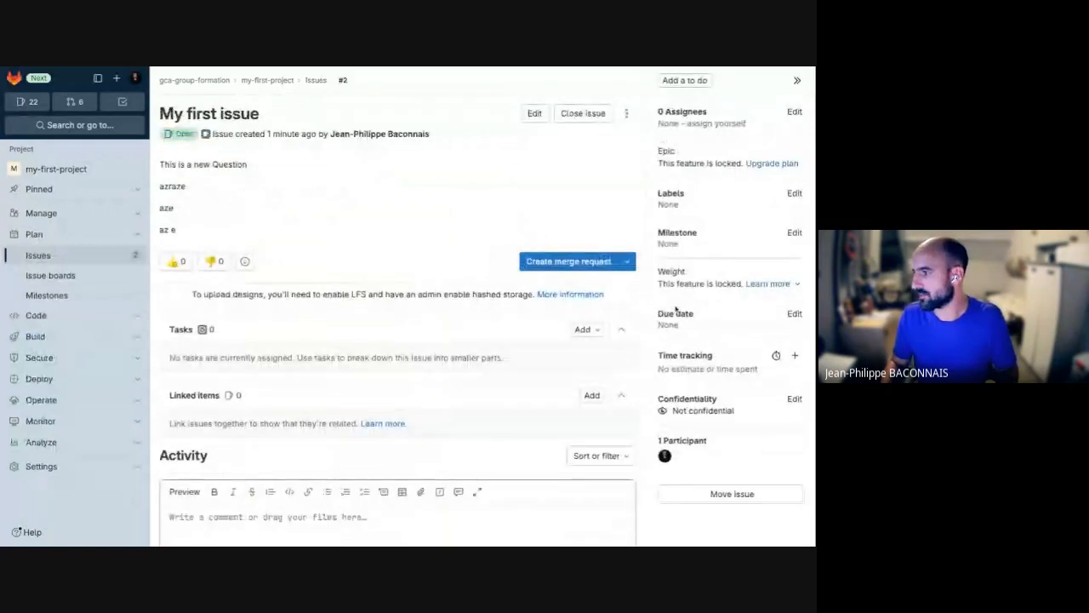
pyautogui.click(798, 193)
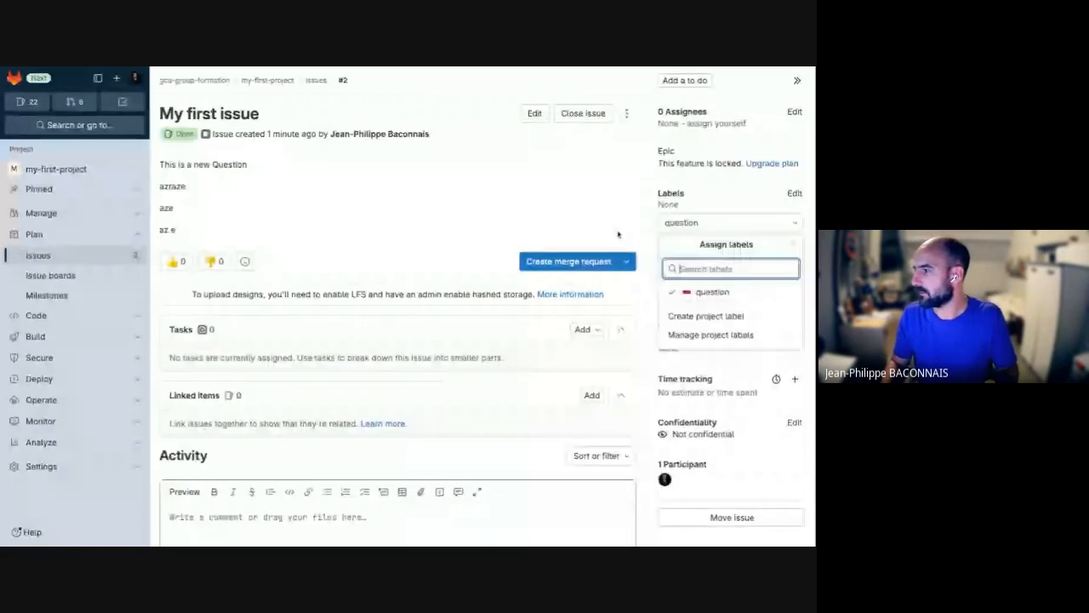
pyautogui.click(619, 234)
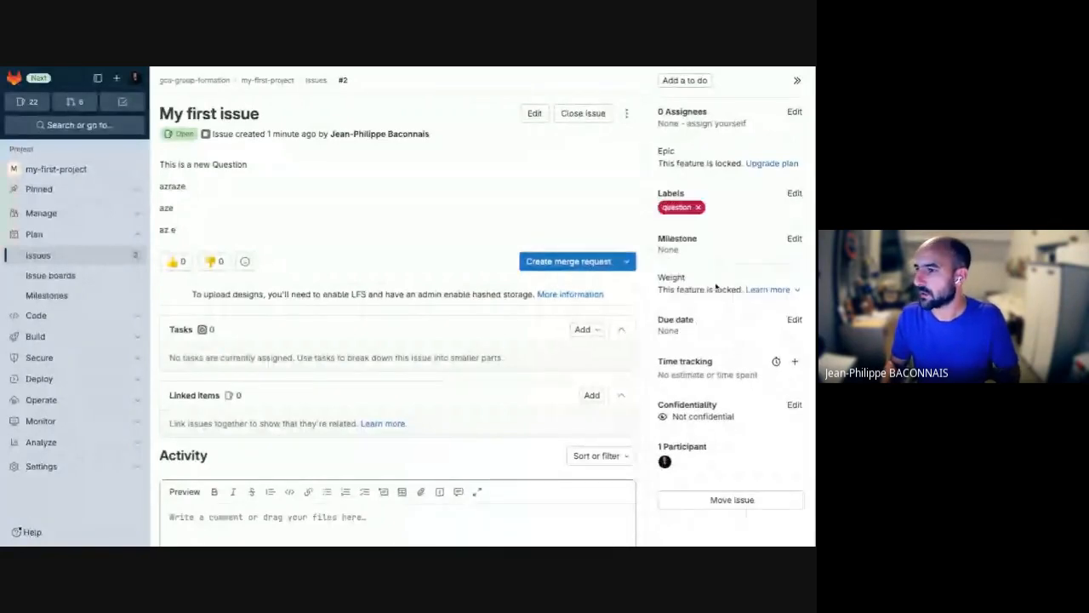
# - Return to the issue list, filter it through the question label on "My first issue", and clear the filter
pyautogui.click(88, 260)
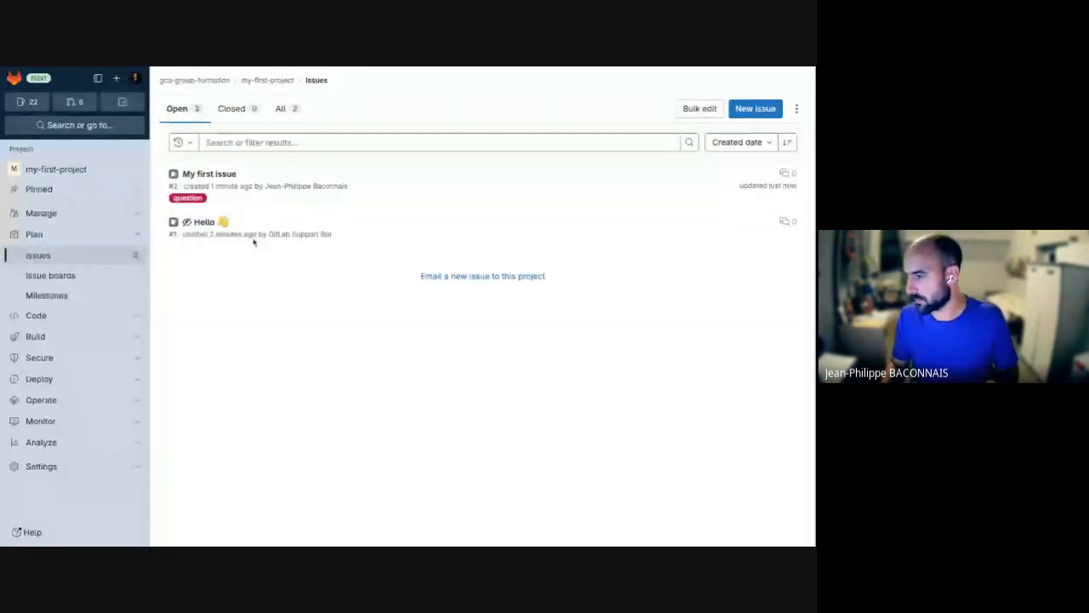
pyautogui.click(188, 199)
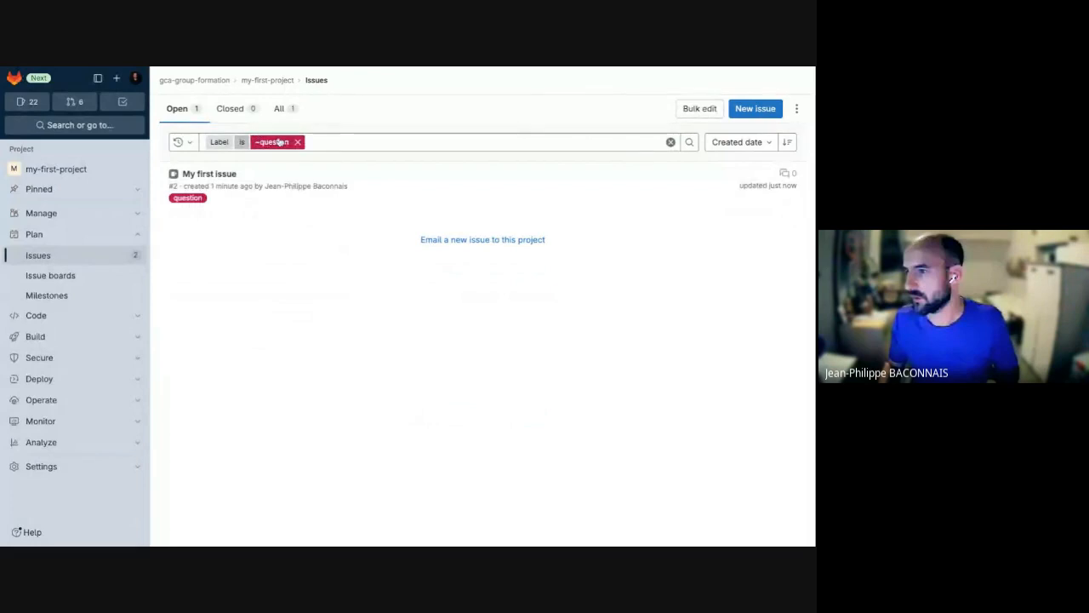
pyautogui.click(38, 256)
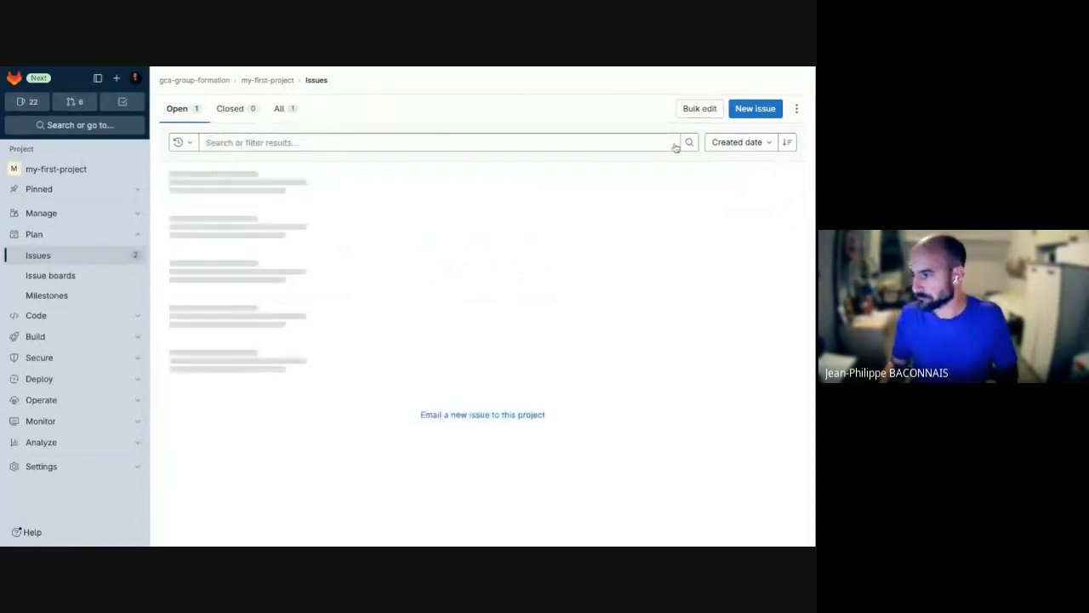
# - Build an issue list filter where Label is question and run the search
pyautogui.click(258, 145)
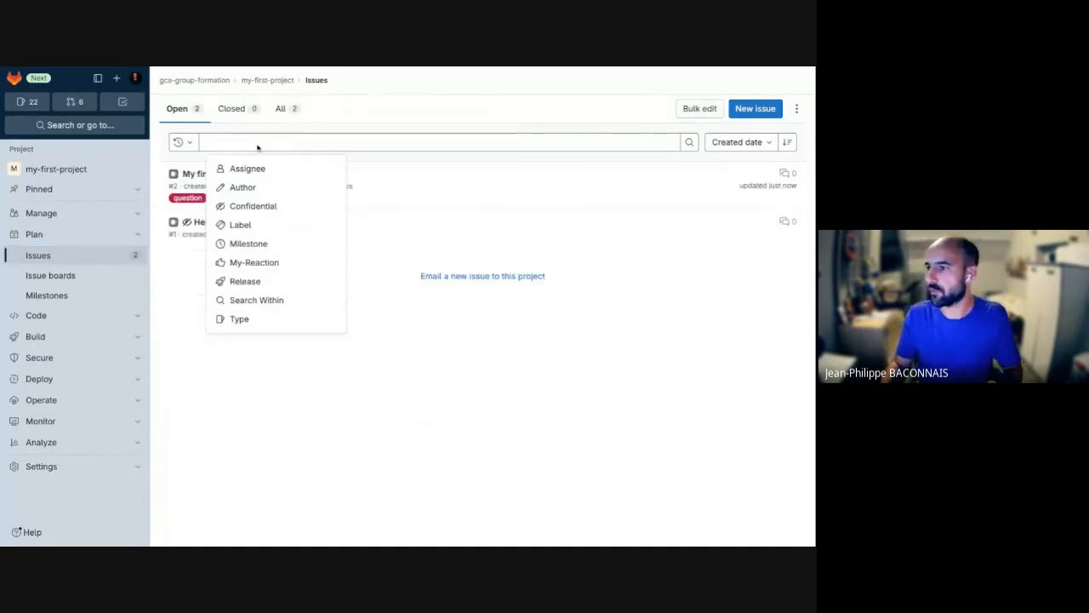
pyautogui.click(243, 224)
pyautogui.click(247, 168)
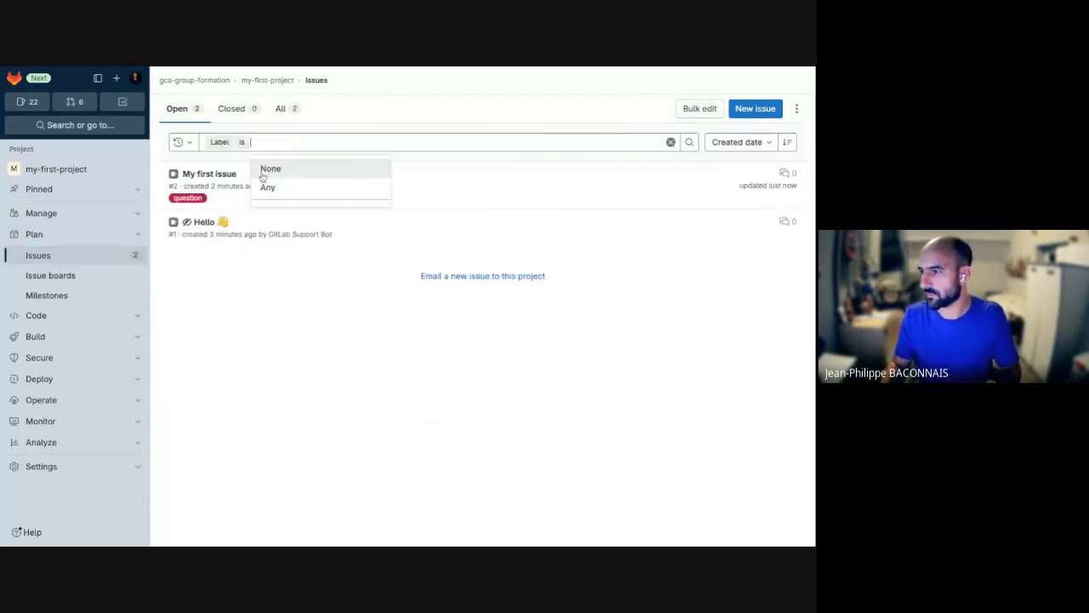
pyautogui.click(273, 218)
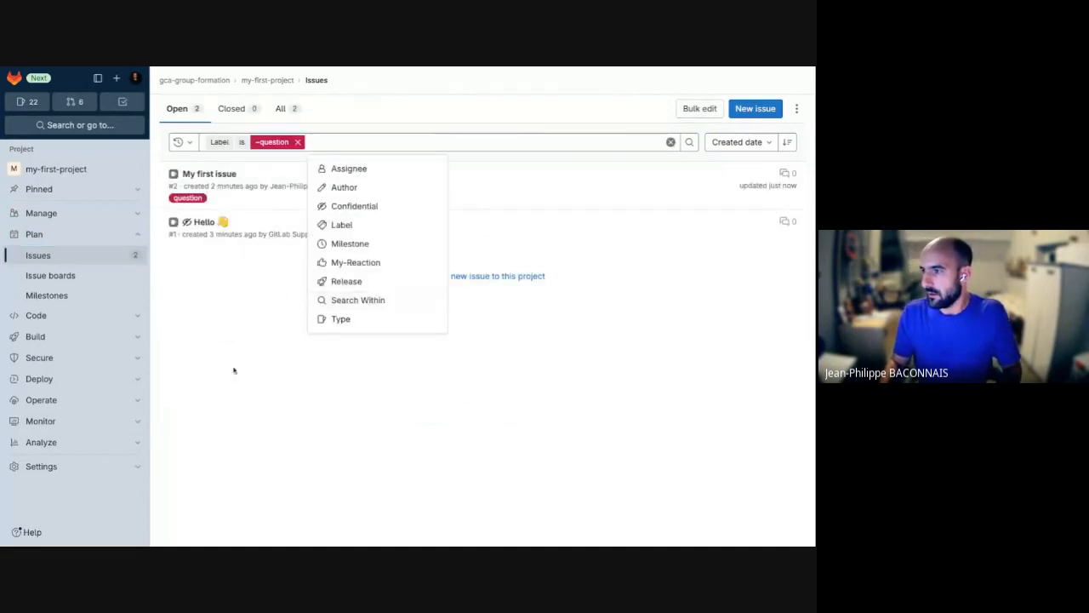
pyautogui.click(341, 144)
pyautogui.press('Return')
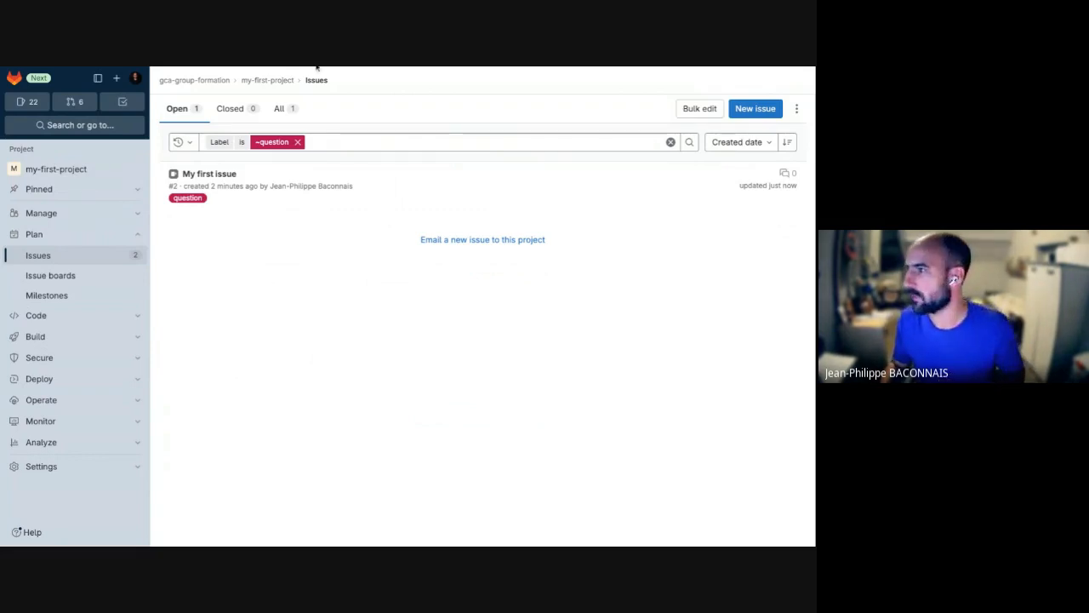
# - Go to the my-first-project overview, open the project in Gitpod, and enlarge the editor display
pyautogui.click(267, 80)
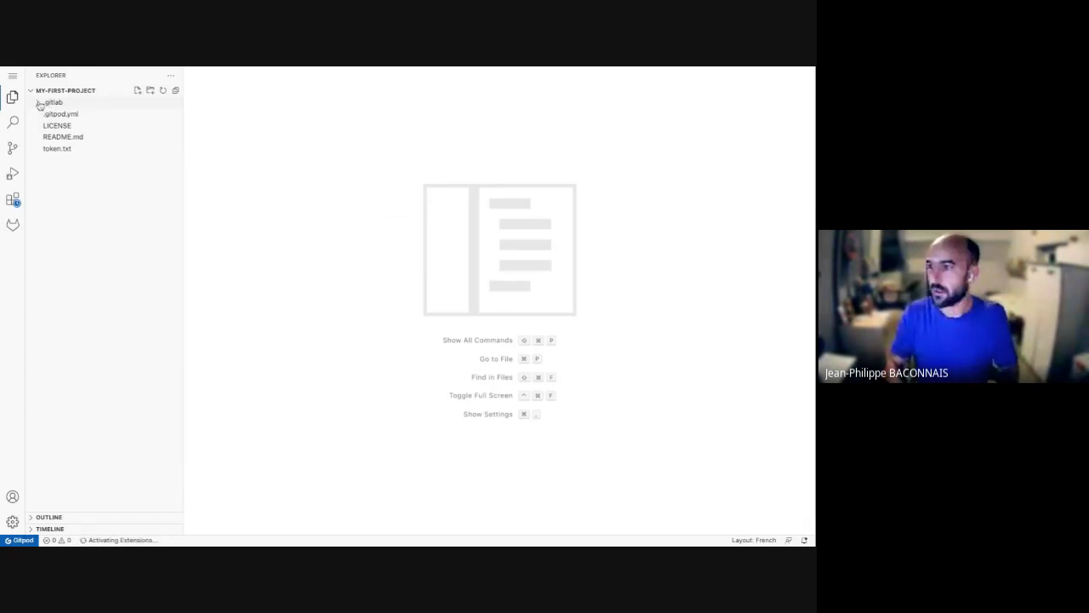
pyautogui.press('super+plus')
pyautogui.press('super+plus')
pyautogui.press('super+plus')
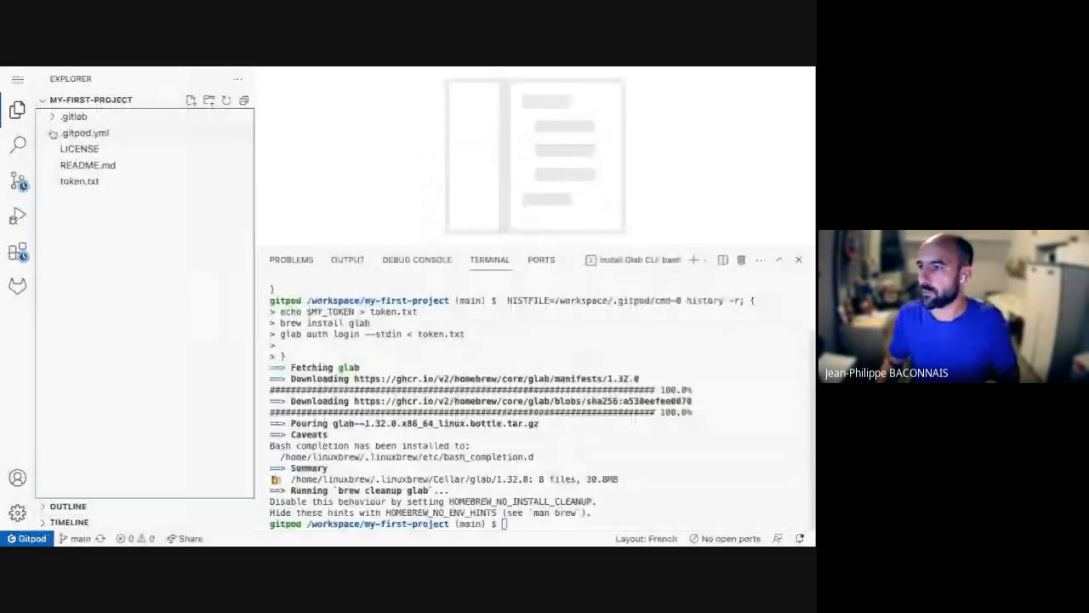
# - Close the terminal and open issue-template.md from the .gitlab/issue_templates folder
pyautogui.click(54, 118)
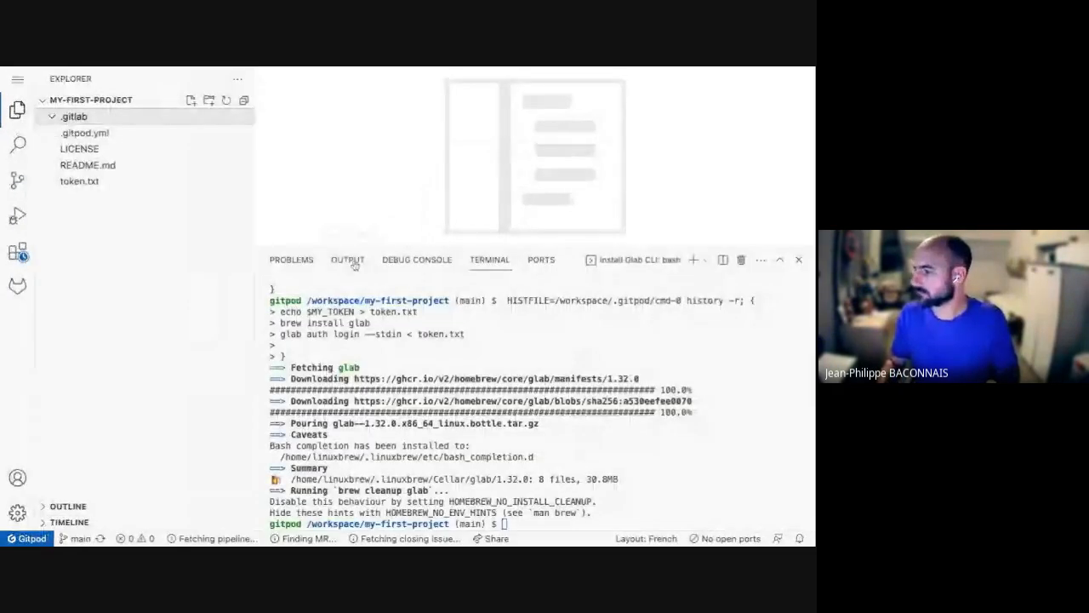
pyautogui.click(799, 260)
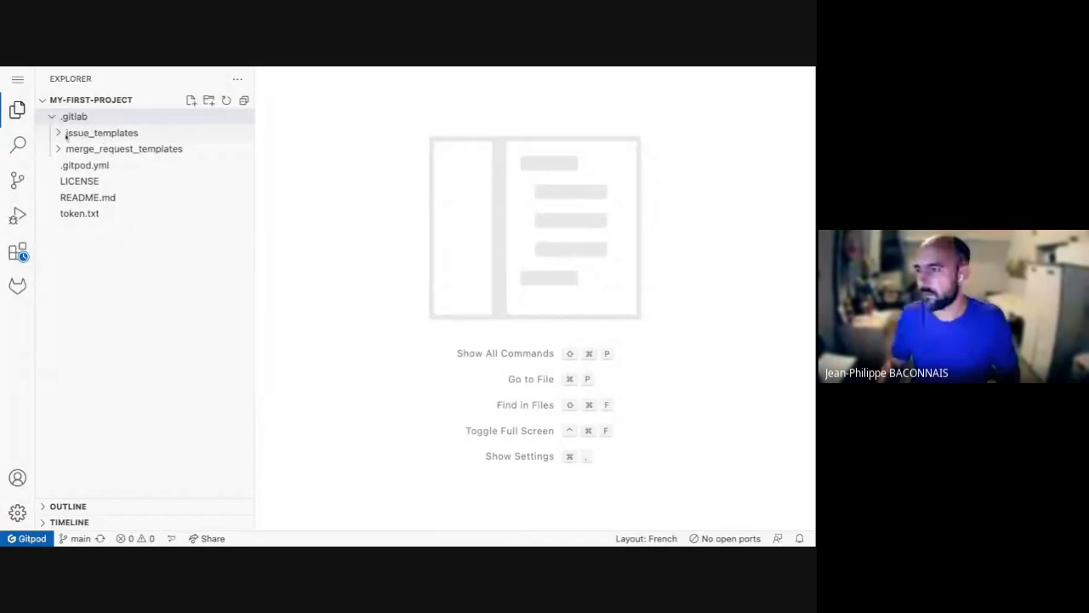
pyautogui.click(103, 136)
pyautogui.click(110, 147)
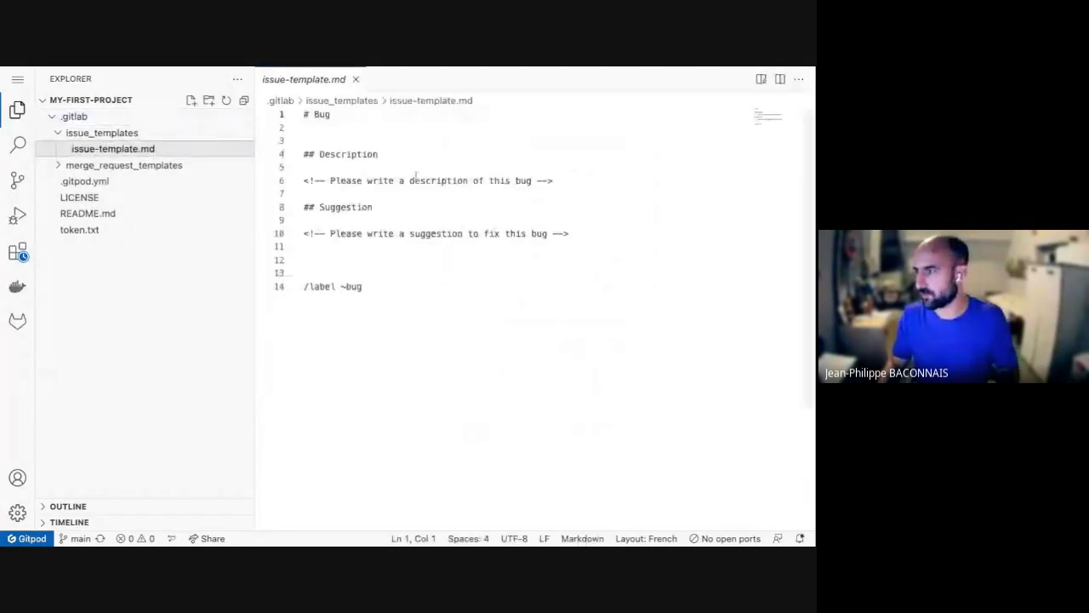
# - Remove the extra blank line under the Bug heading and the two extra blank lines above the label command
pyautogui.click(334, 143)
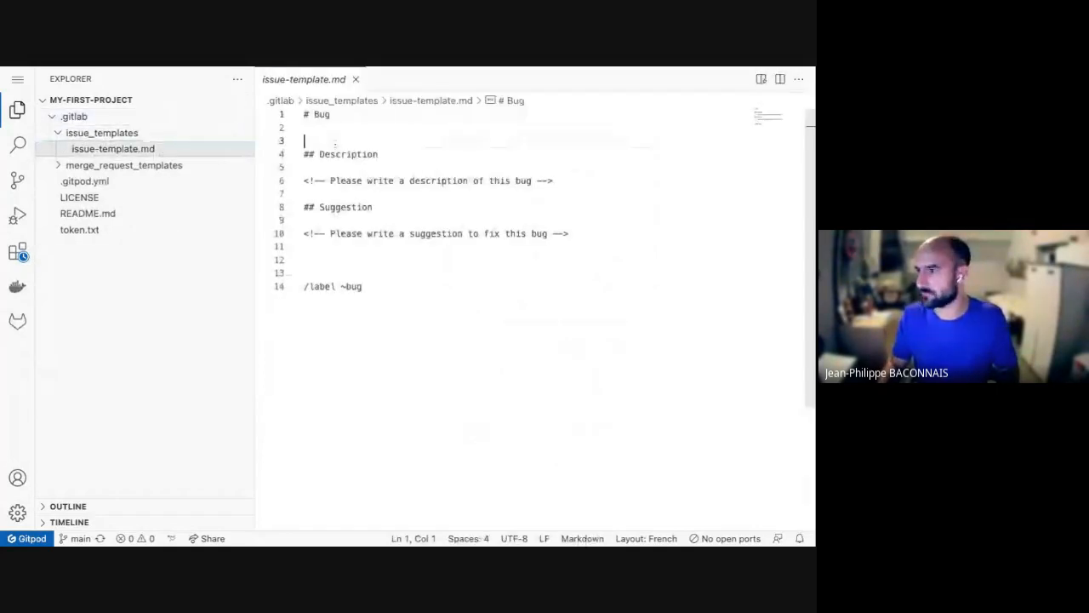
pyautogui.press('BackSpace')
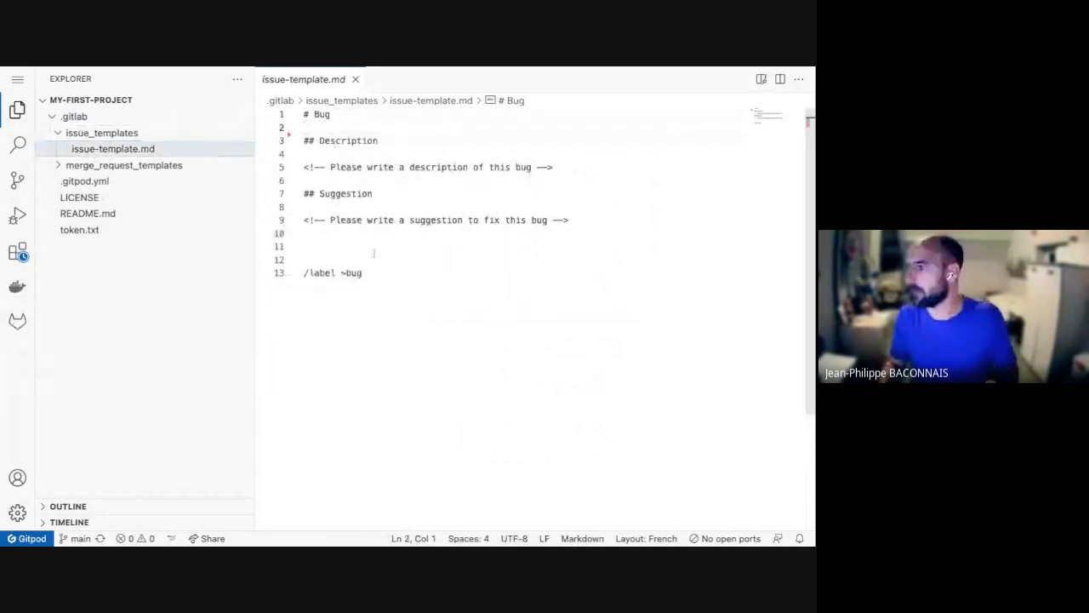
pyautogui.click(373, 253)
pyautogui.press('BackSpace')
pyautogui.press('BackSpace')
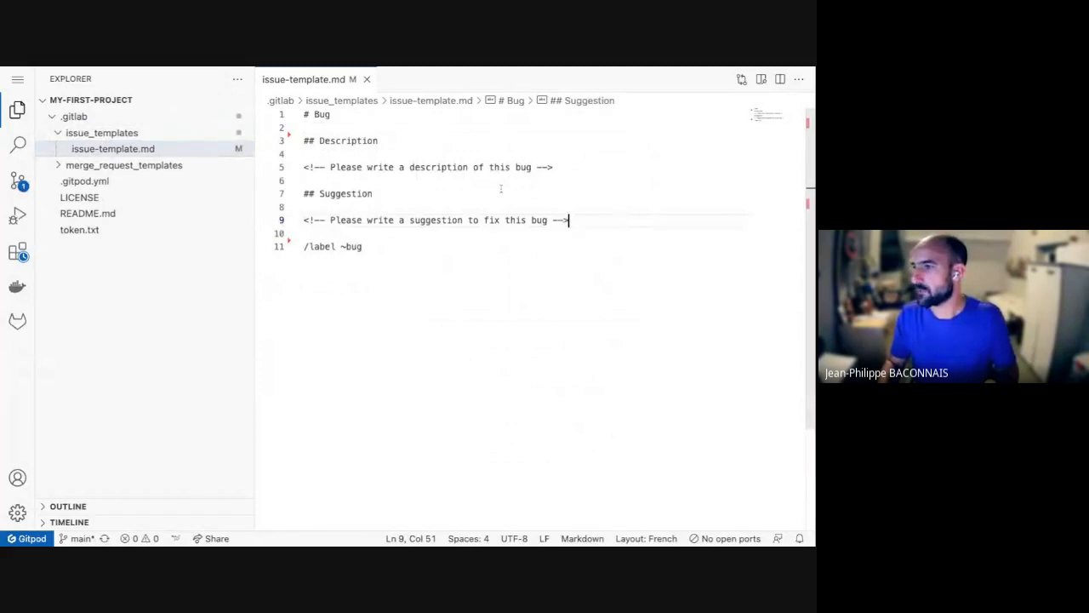
# - Commit the changed issue-template.md with the message "change issue template", accepting the commit of unstaged changes
pyautogui.click(17, 182)
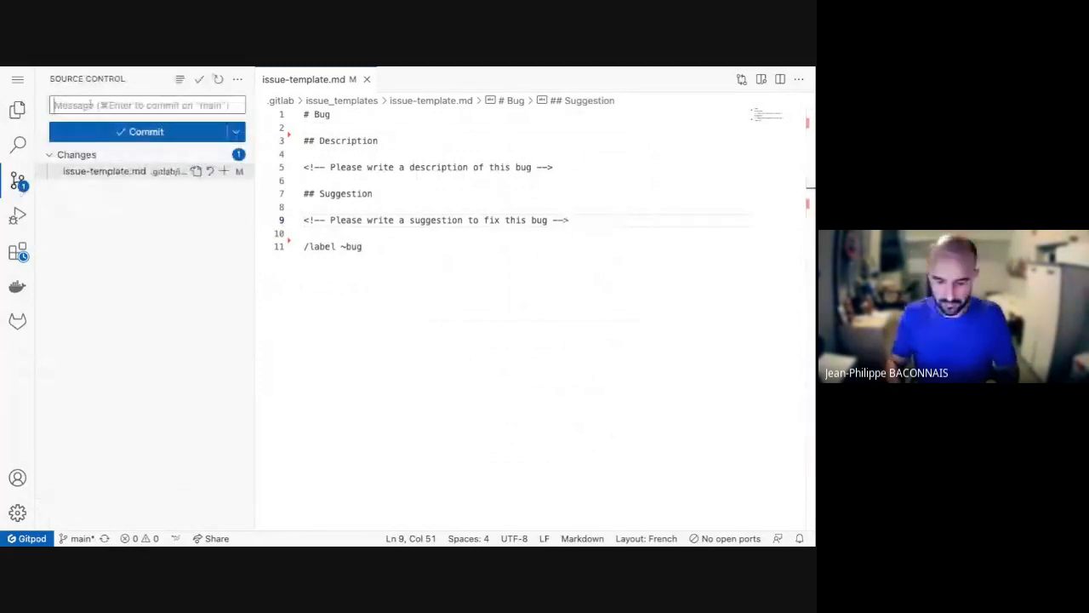
pyautogui.write('change is')
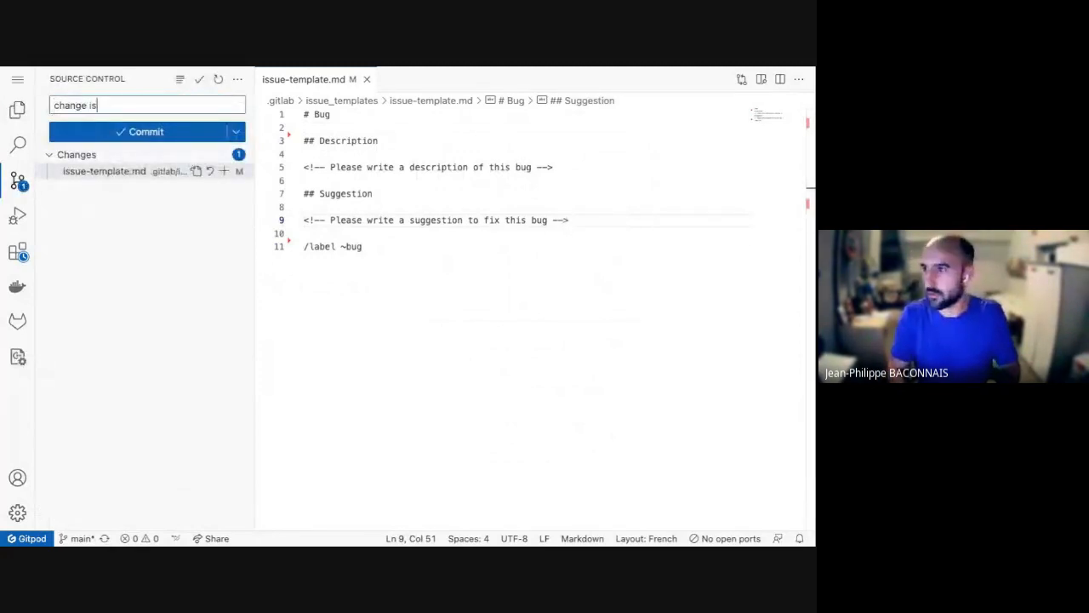
pyautogui.write('sue template')
pyautogui.click(128, 132)
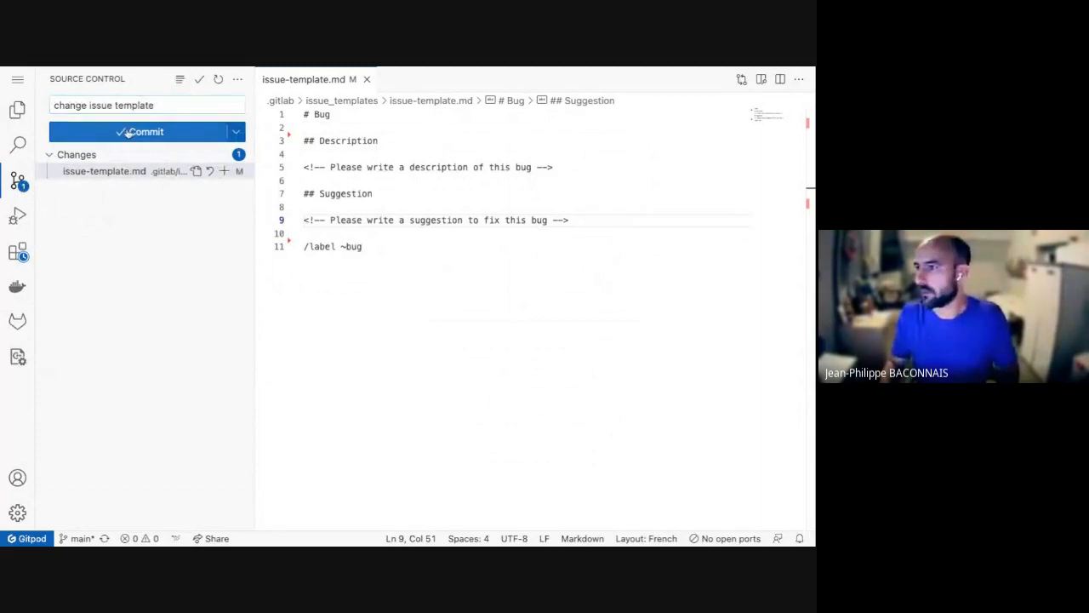
pyautogui.click(564, 344)
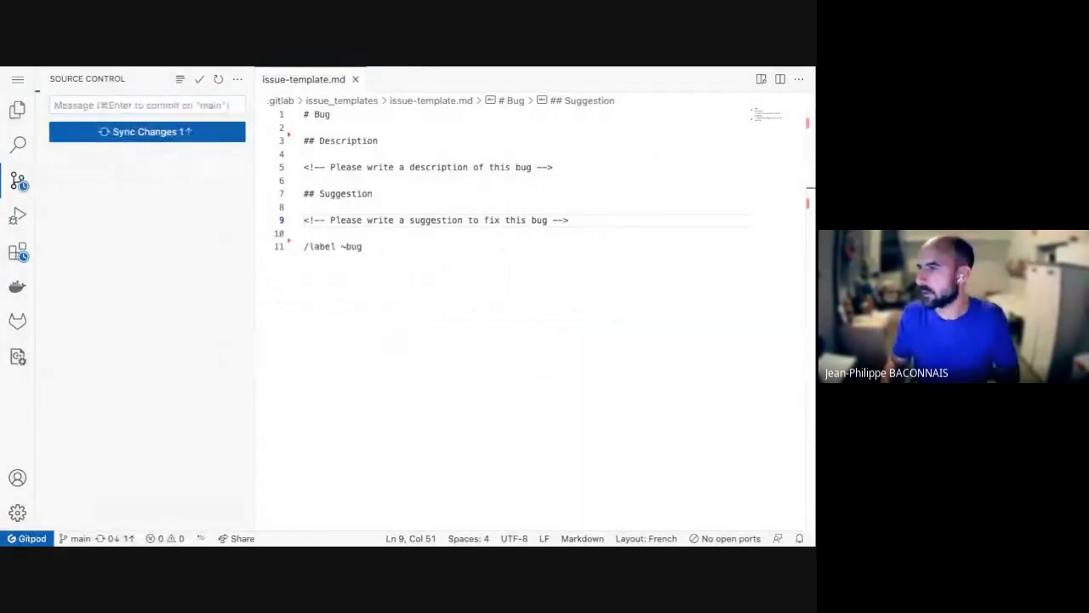
# - Switch to GitLab, open a new issue from the project's issue list, and discard the restored "My second issue" draft
pyautogui.click(410, 68)
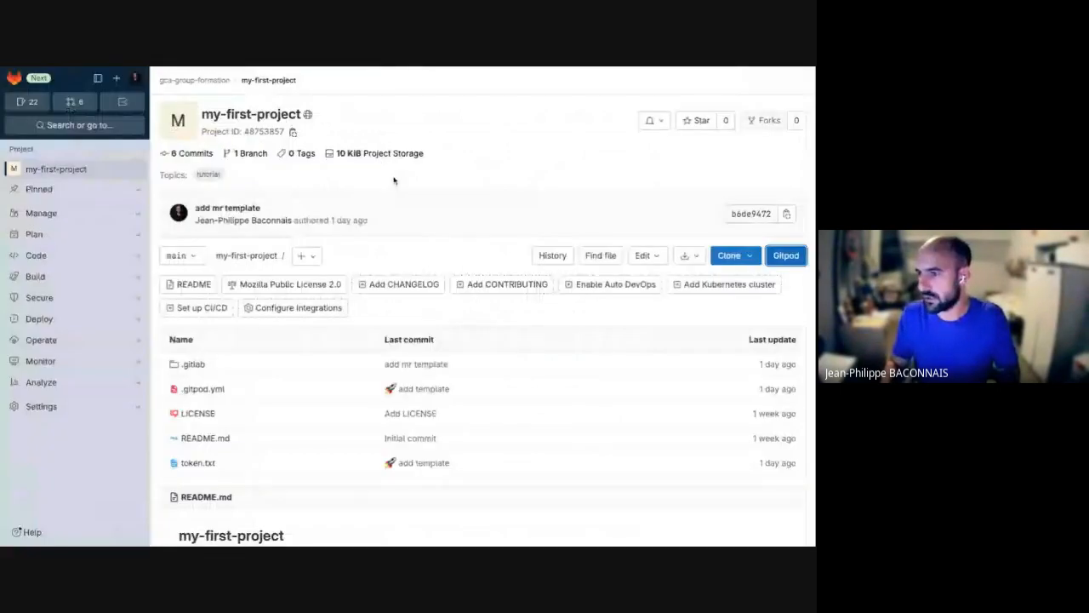
pyautogui.click(141, 248)
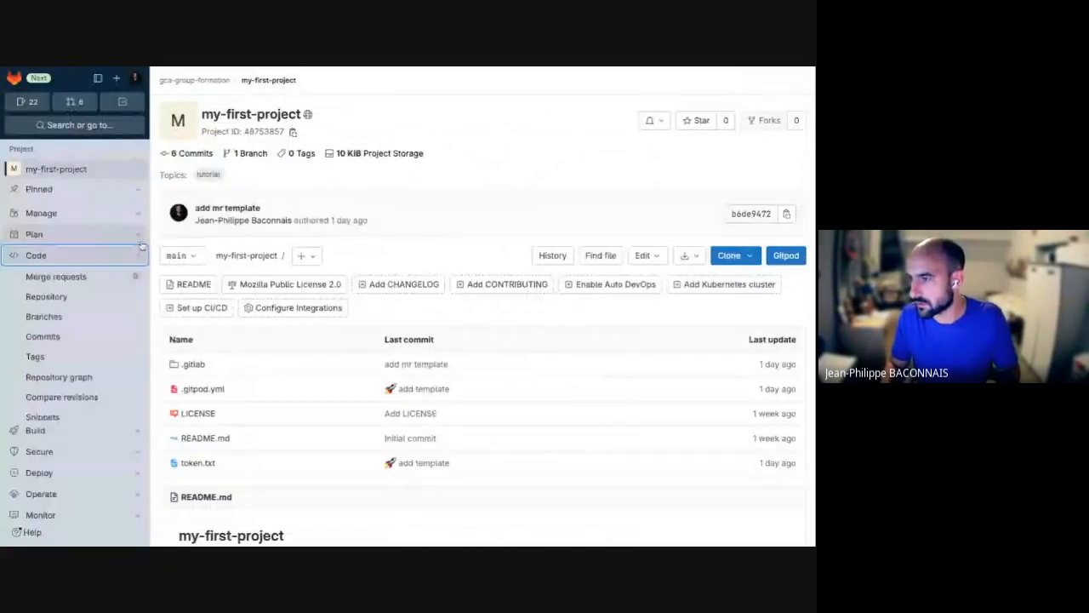
pyautogui.click(141, 241)
pyautogui.click(111, 255)
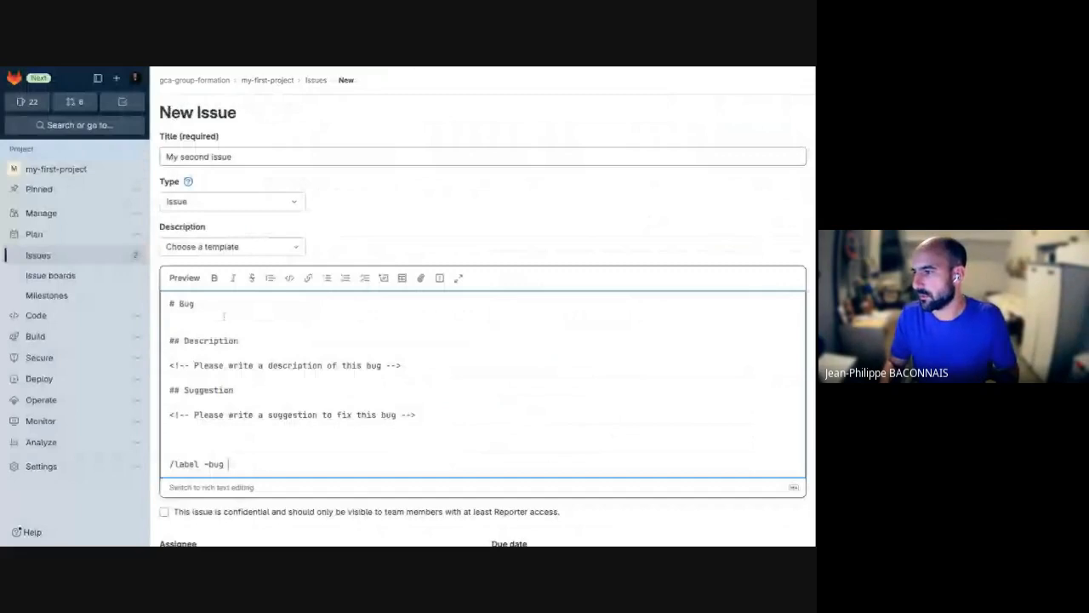
pyautogui.click(224, 315)
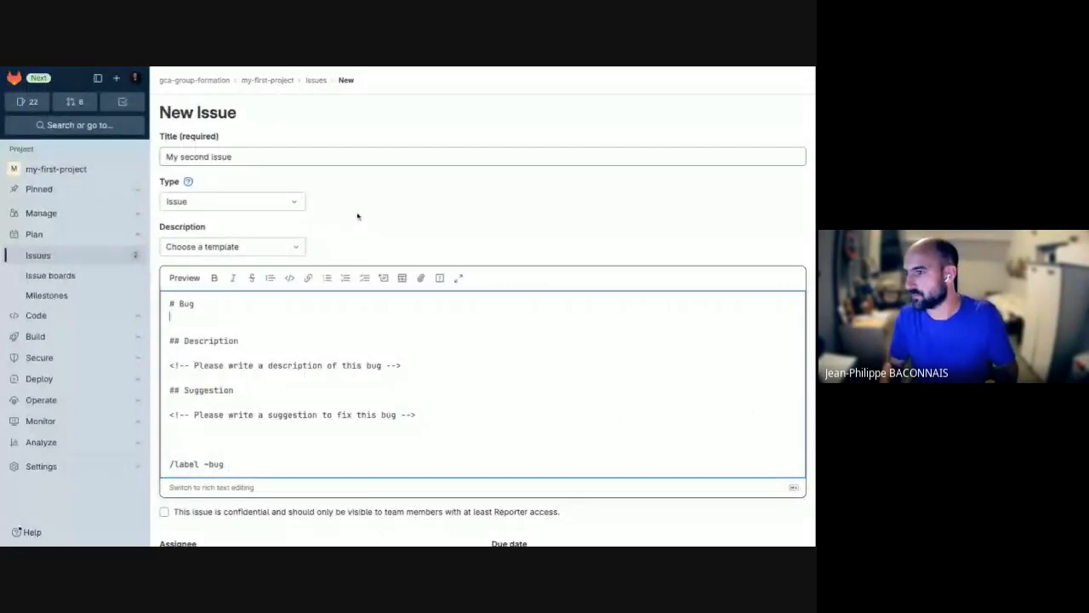
pyautogui.scroll(-3, 213, 190)
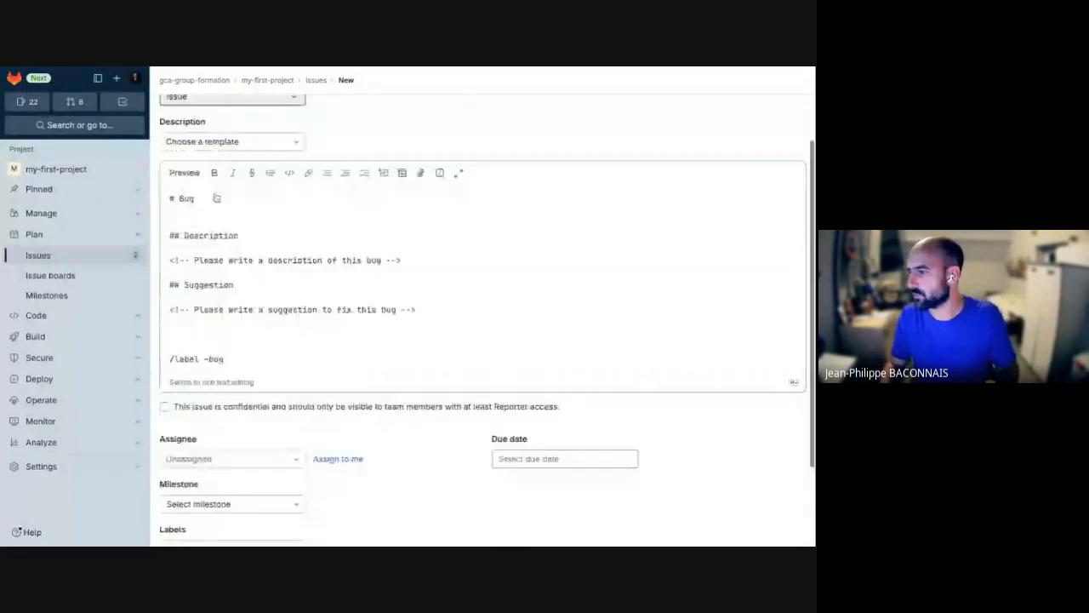
pyautogui.click(256, 481)
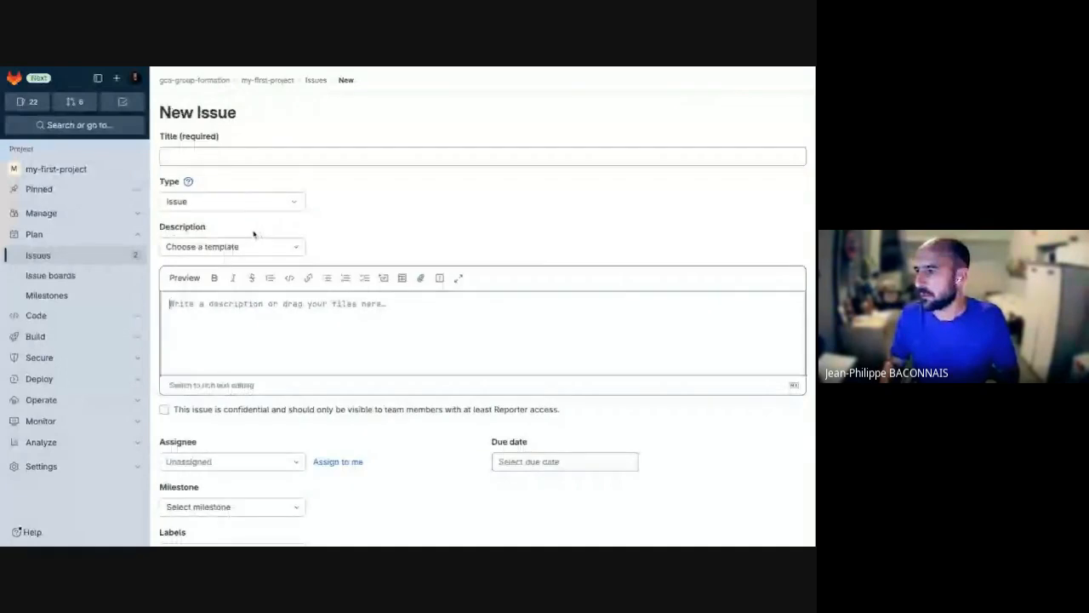
pyautogui.click(247, 246)
pyautogui.click(207, 330)
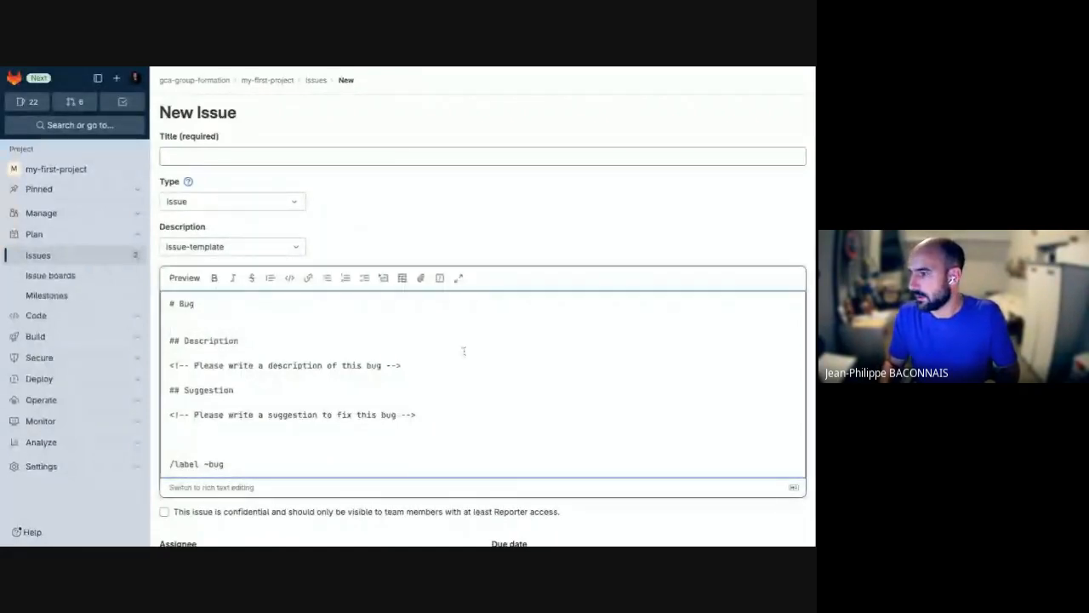
pyautogui.scroll(-3, 462, 349)
pyautogui.click(247, 470)
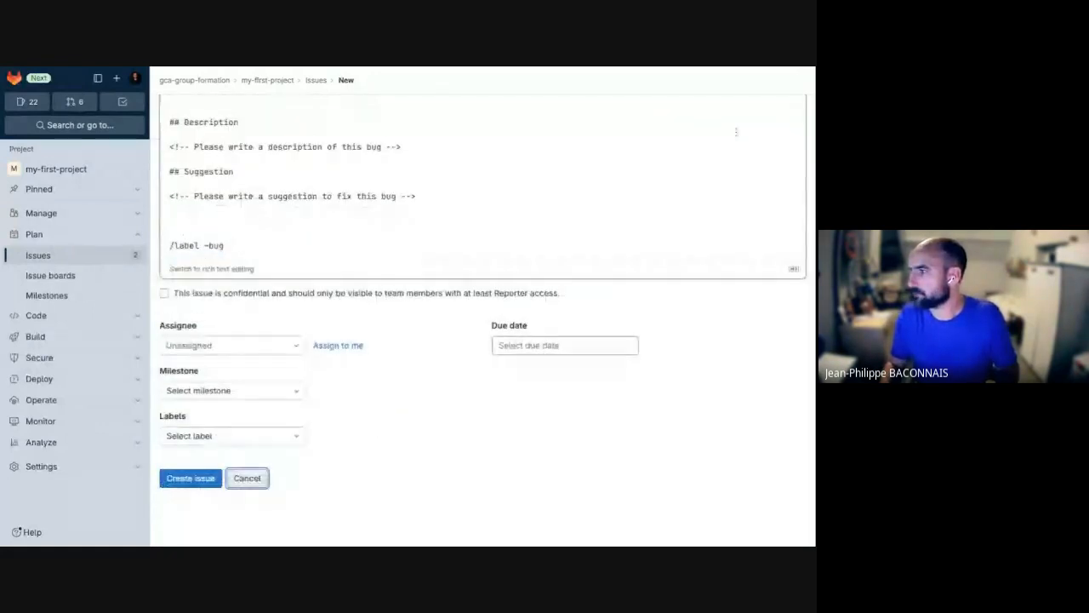
# - Start another new issue and apply the issue-template description to check its content
pyautogui.click(765, 112)
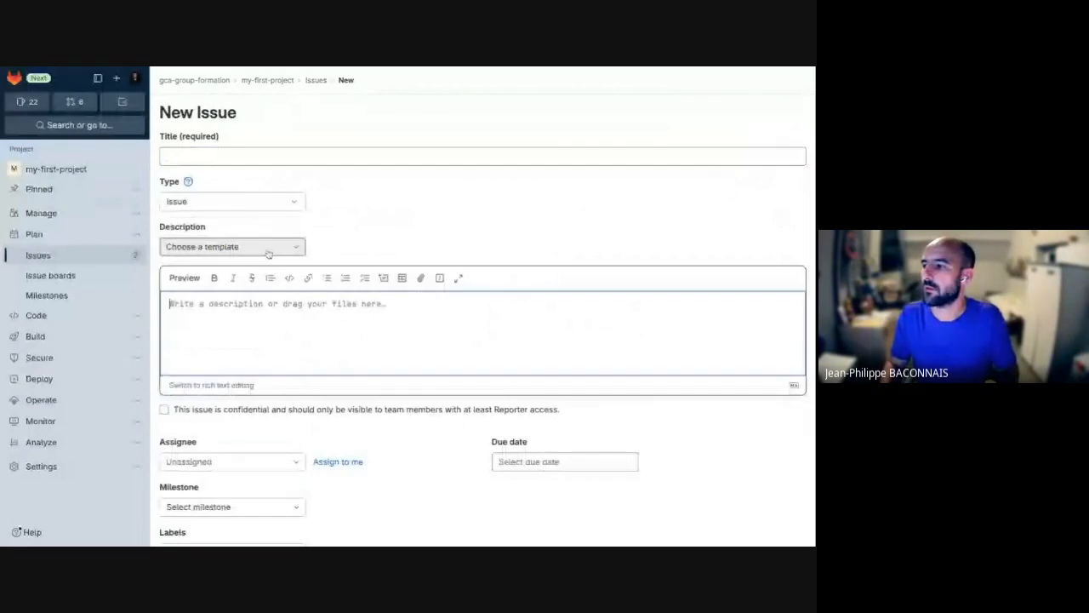
pyautogui.click(268, 253)
pyautogui.click(193, 339)
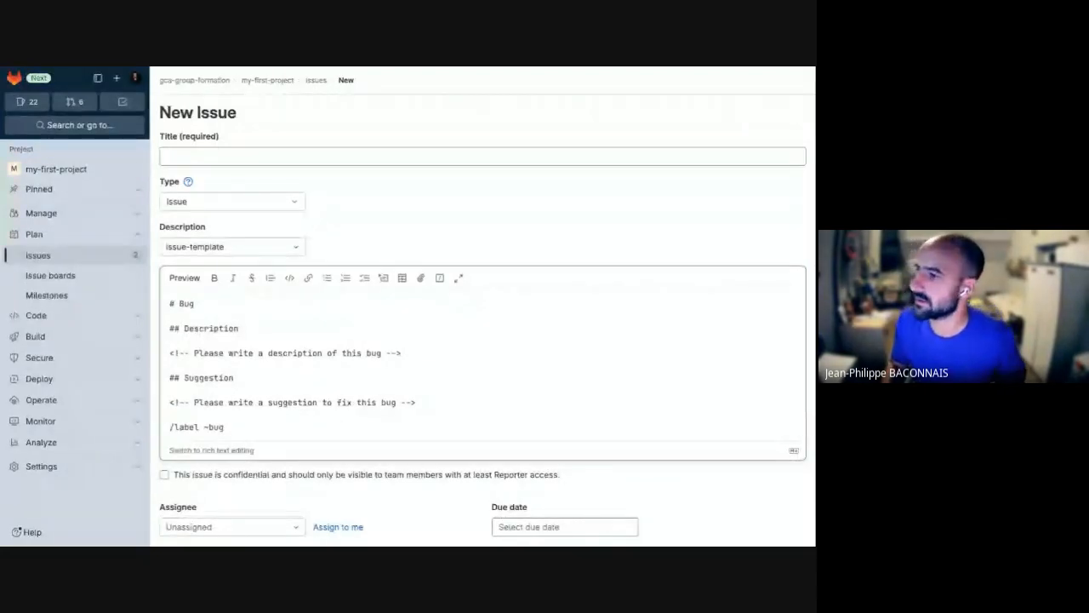
# - Open "My first issue" from the project's issue list and assign it to yourself
pyautogui.click(37, 255)
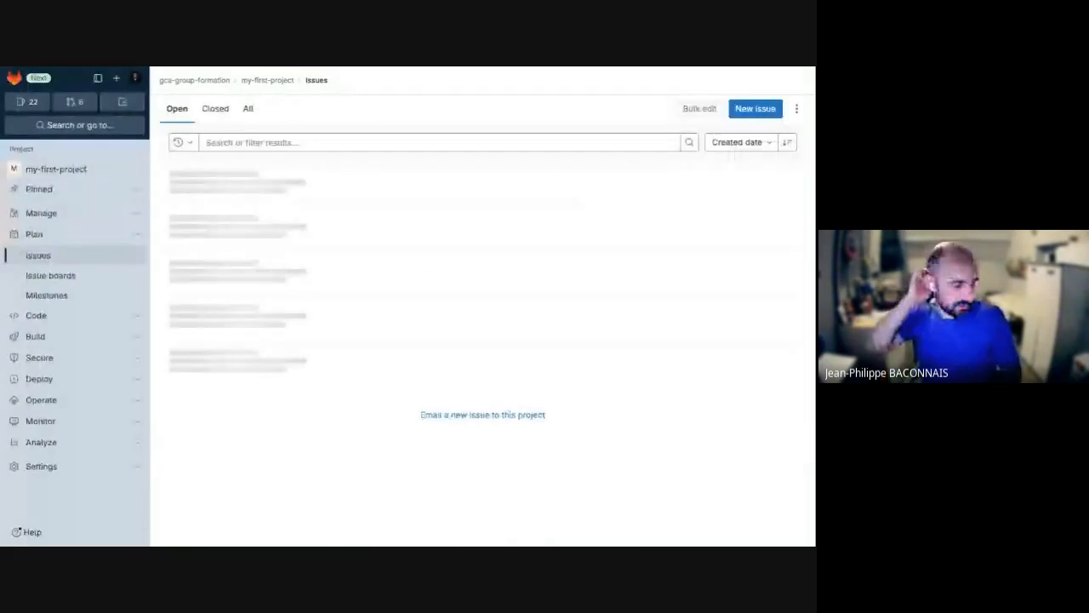
pyautogui.click(205, 175)
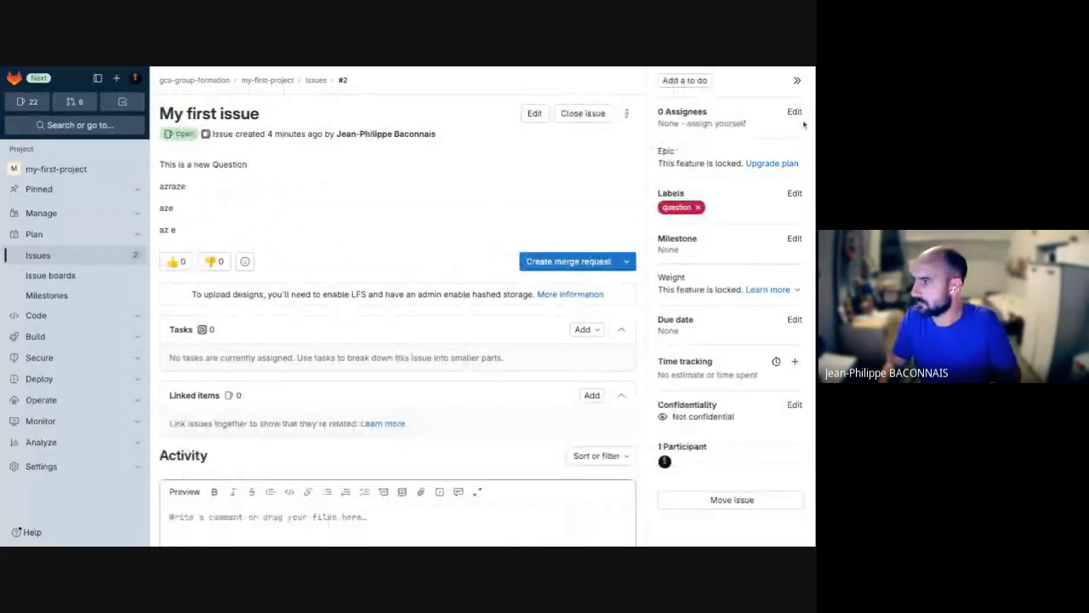
pyautogui.click(713, 124)
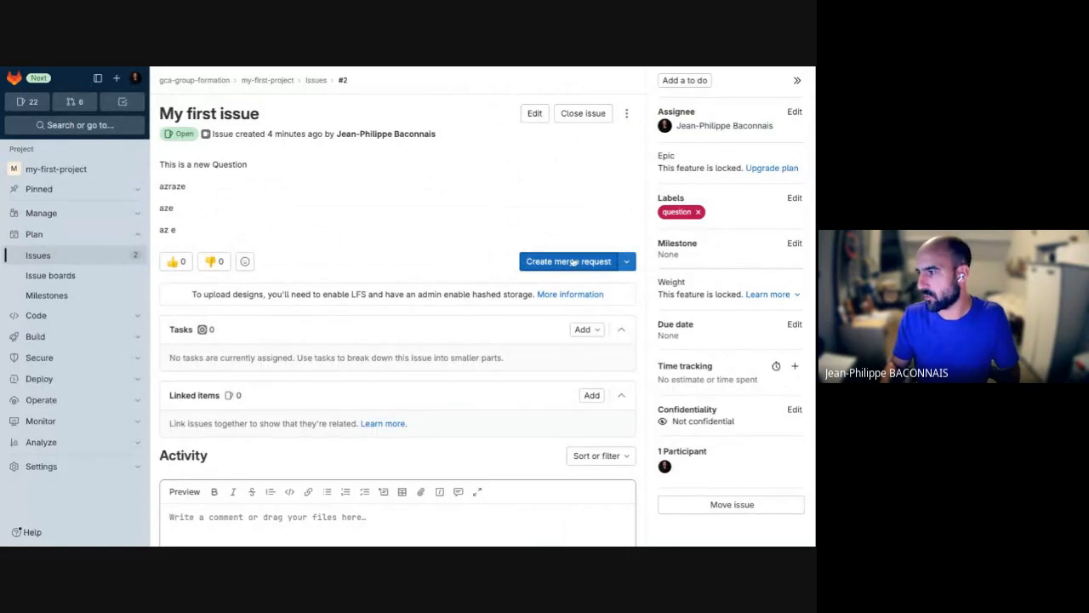
# - Create a merge request and branch from the issue, naming the branch feature/my-first-issue with main as the source
pyautogui.click(626, 261)
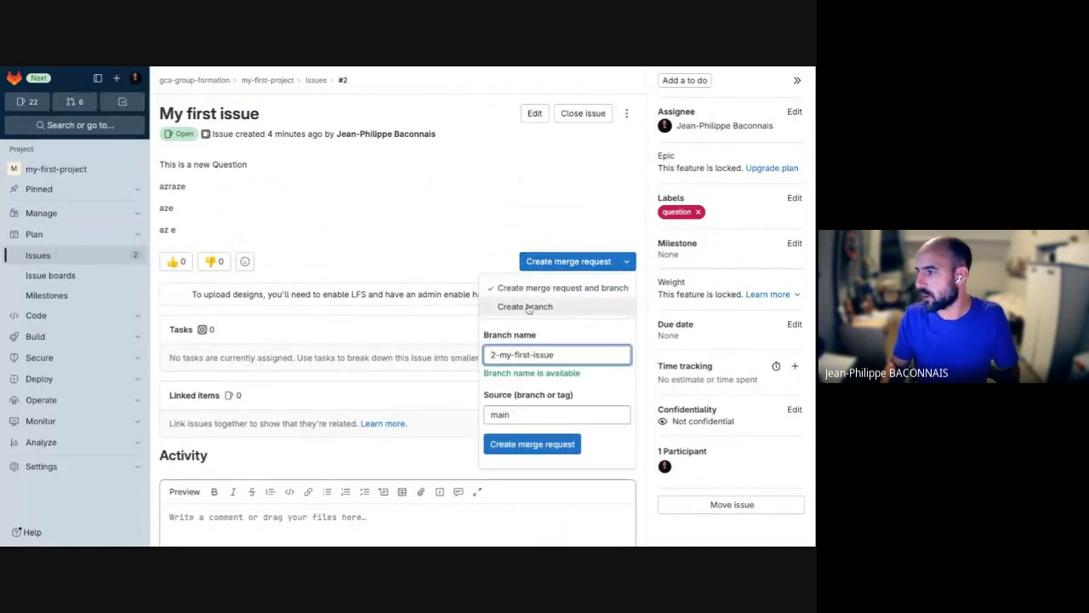
pyautogui.click(491, 354)
pyautogui.write('feature/')
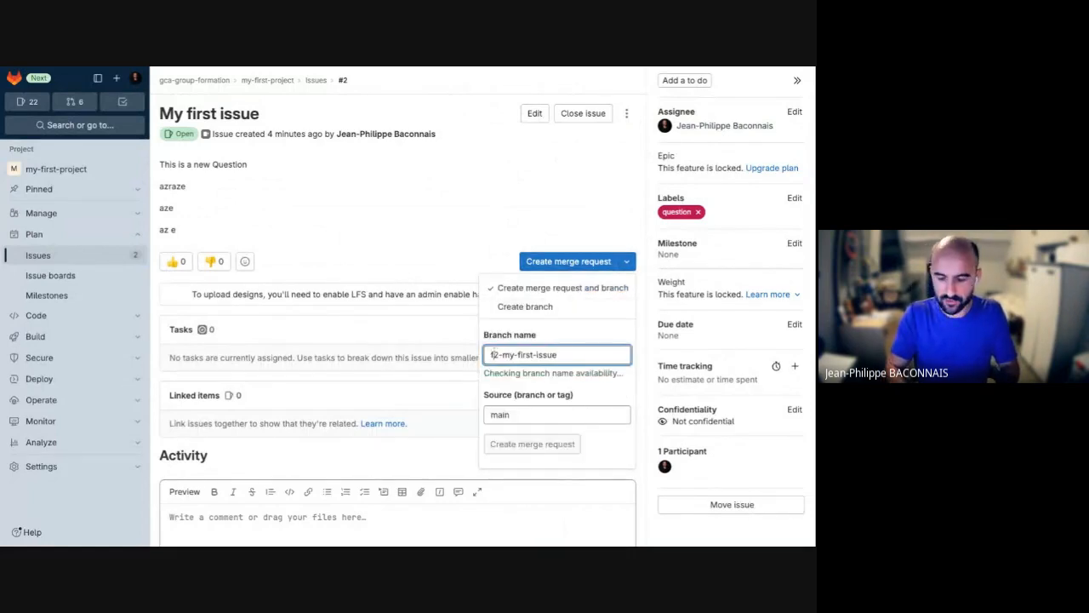
pyautogui.press('Delete')
pyautogui.press('Delete')
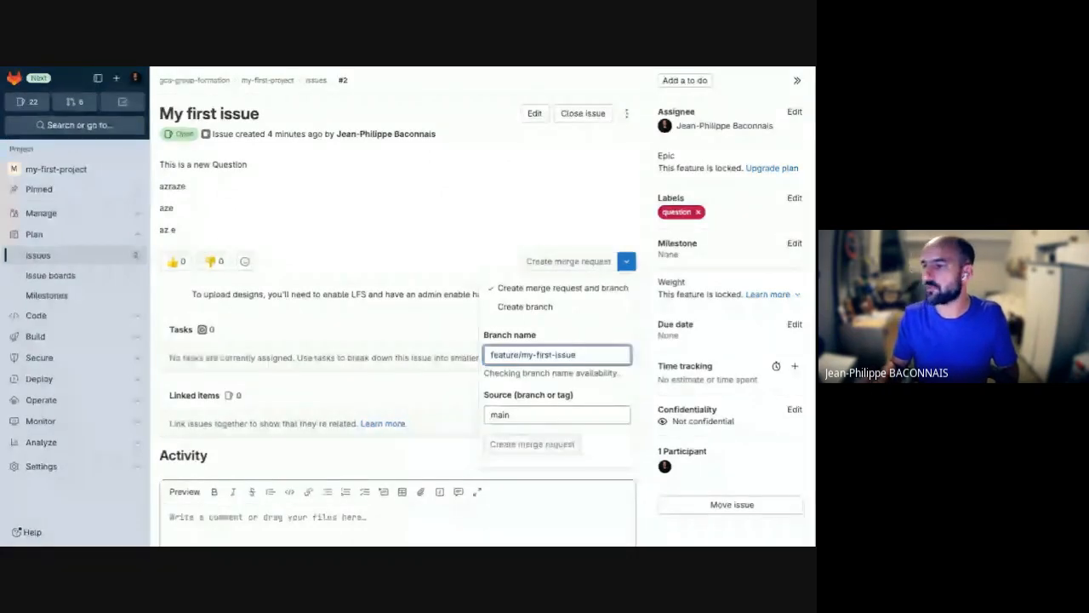
pyautogui.tripleClick(511, 355)
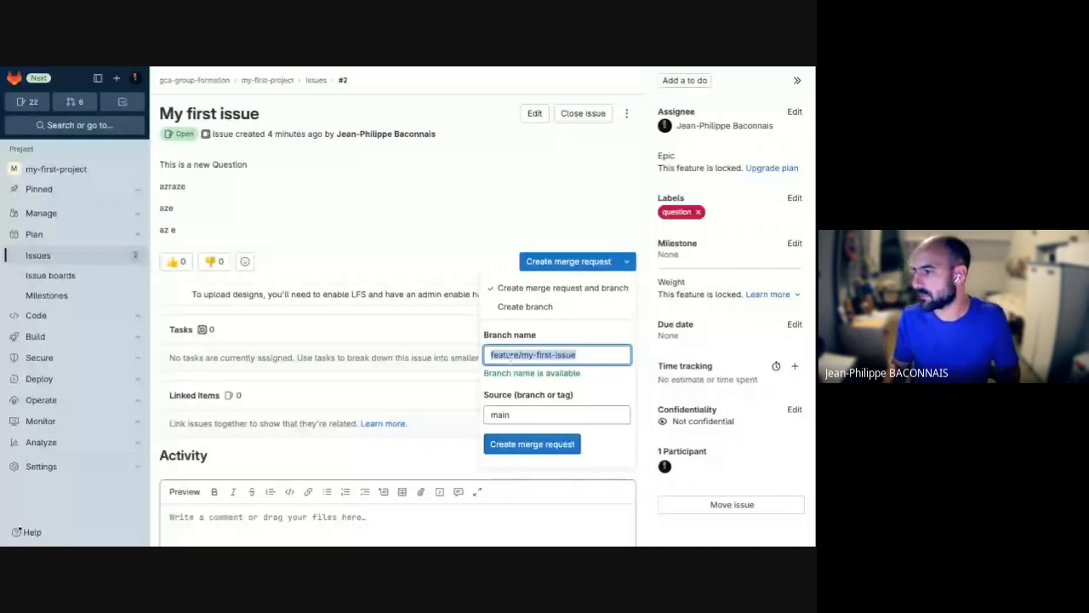
pyautogui.click(536, 445)
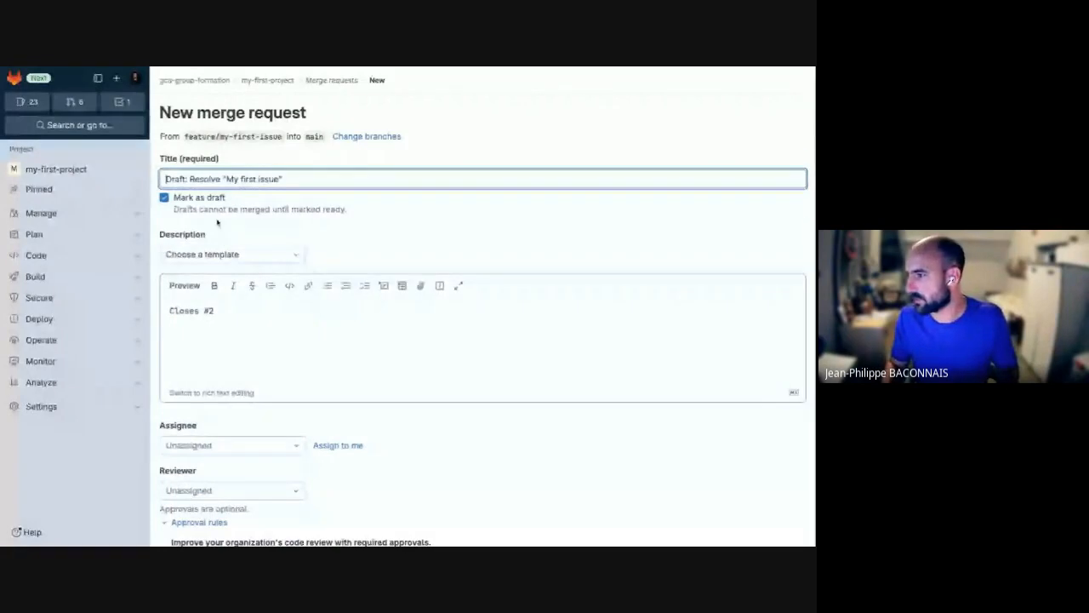
pyautogui.click(164, 198)
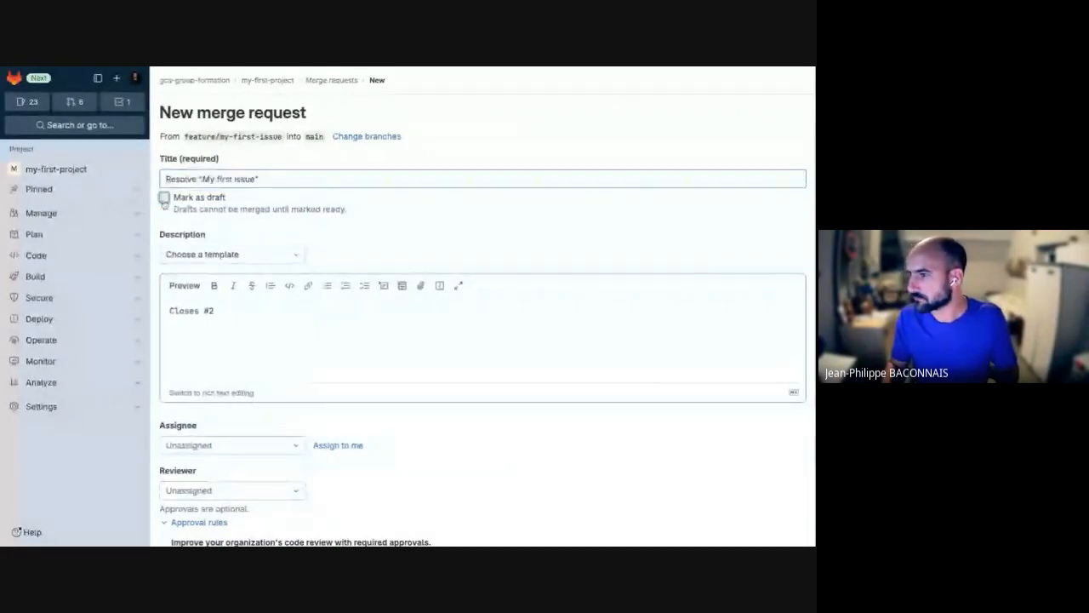
pyautogui.tripleClick(164, 205)
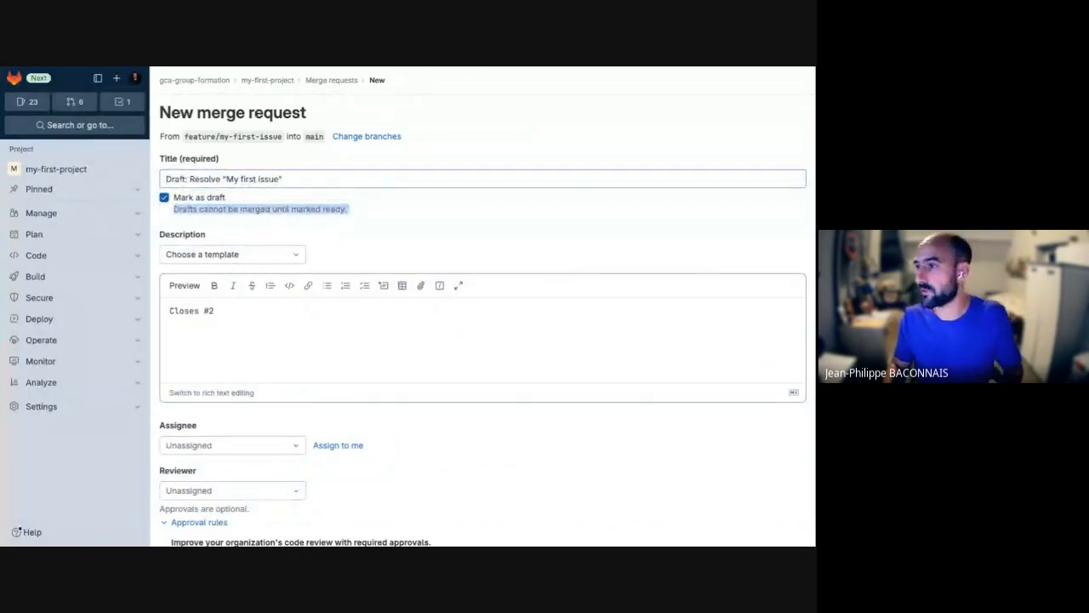
pyautogui.click(397, 217)
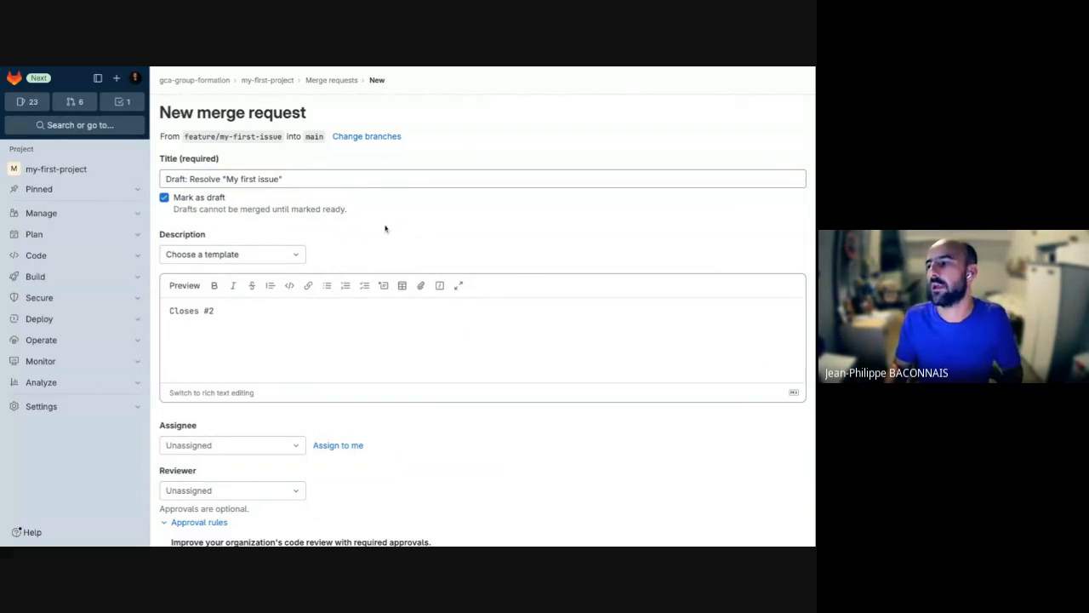
# - Apply the mr-template description template to the new merge request
pyautogui.scroll(-2, 383, 226)
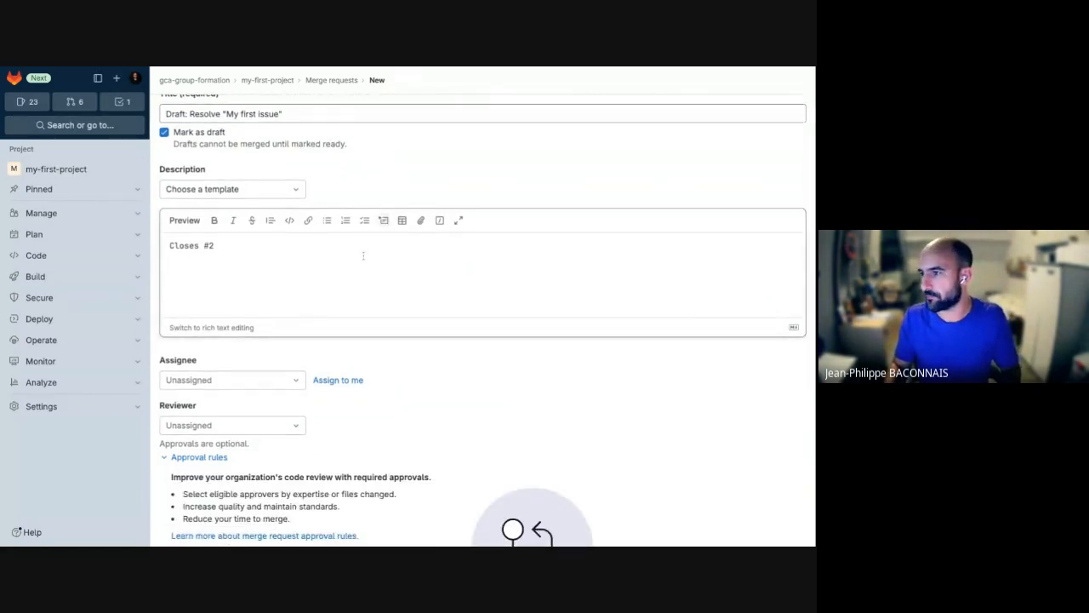
pyautogui.scroll(2, 367, 259)
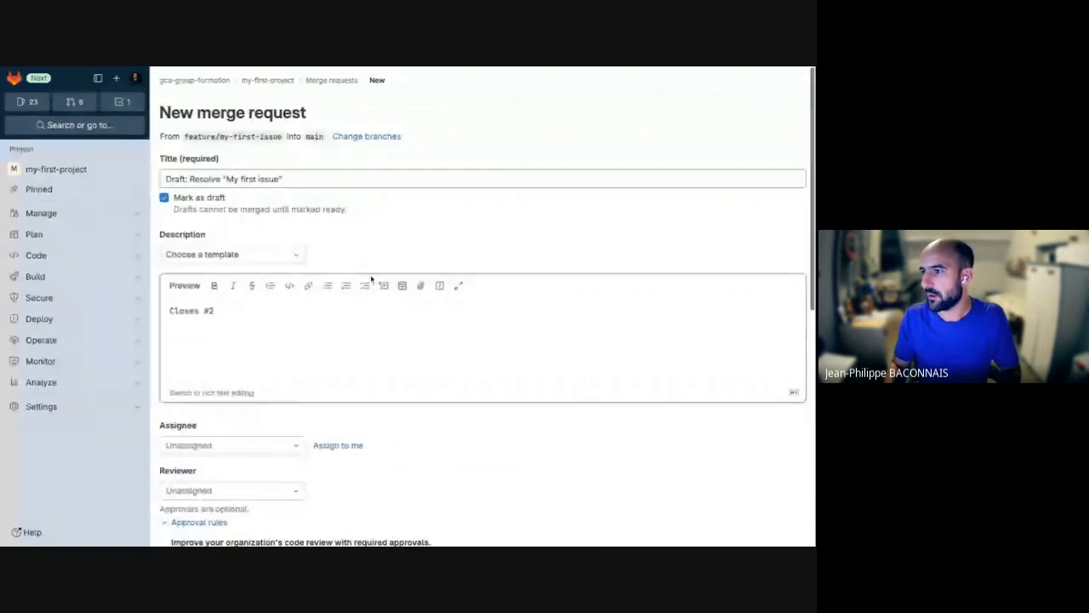
pyautogui.click(236, 254)
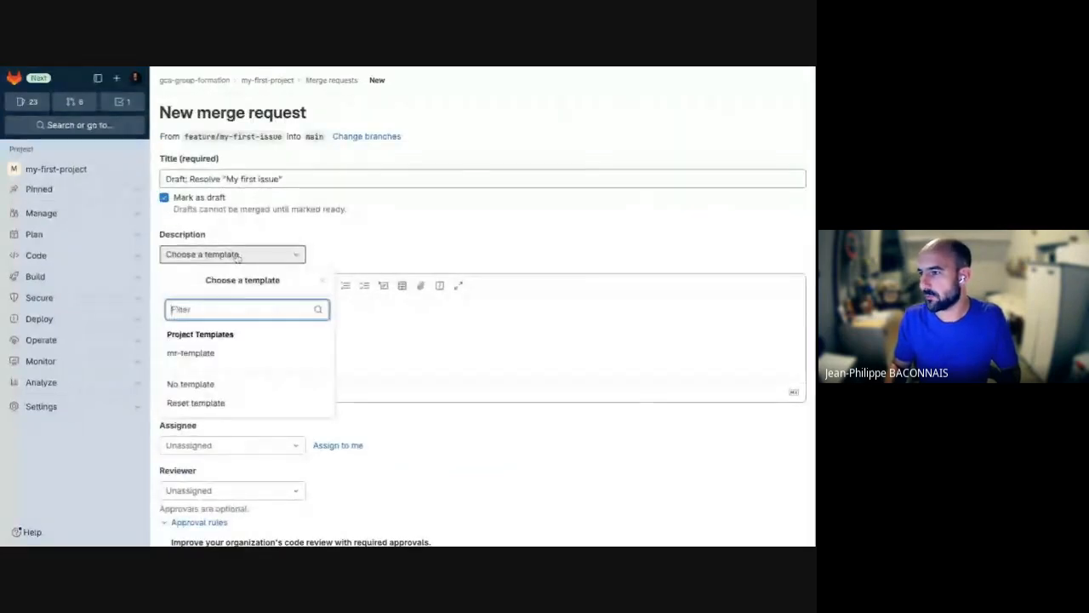
pyautogui.click(201, 354)
pyautogui.click(211, 313)
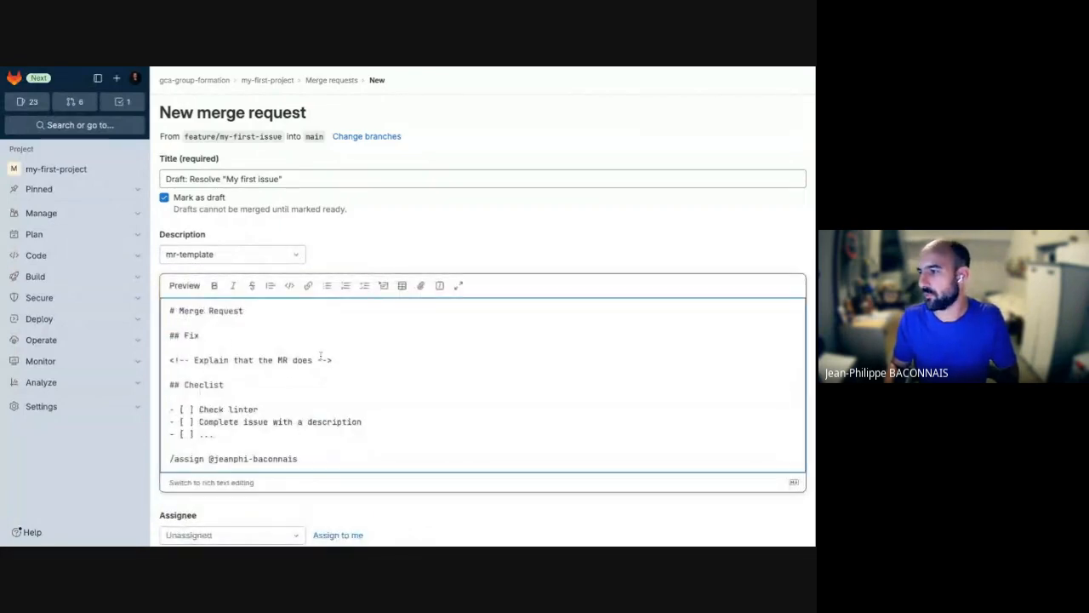
# - Correct the misspelled checklist heading in the merge request description to "Checklist"
pyautogui.moveTo(346, 362); pyautogui.dragTo(136, 361)
pyautogui.click(195, 359)
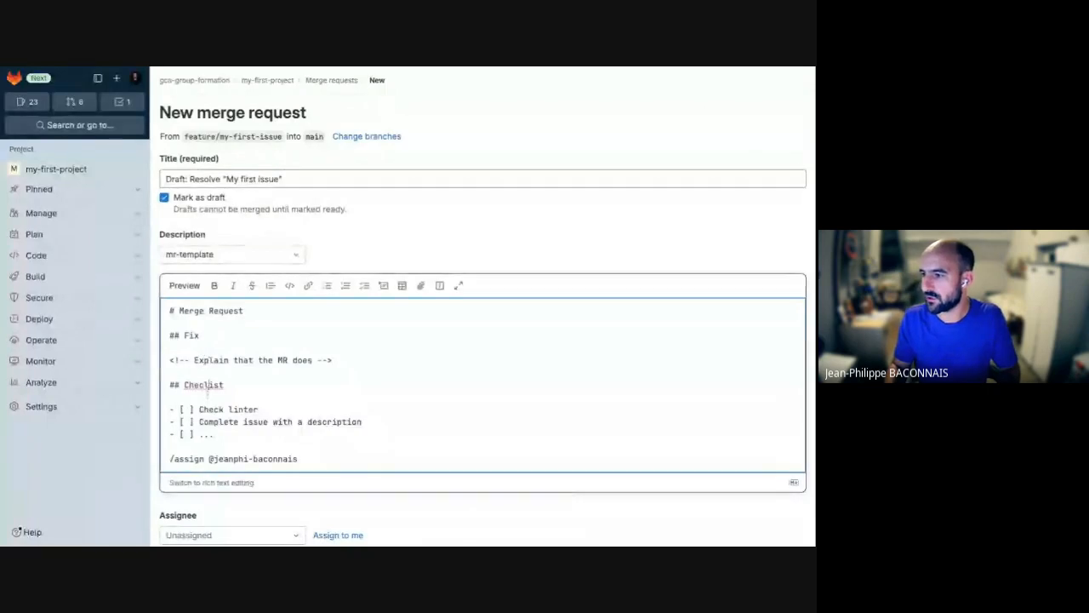
pyautogui.click(205, 385)
pyautogui.write('k')
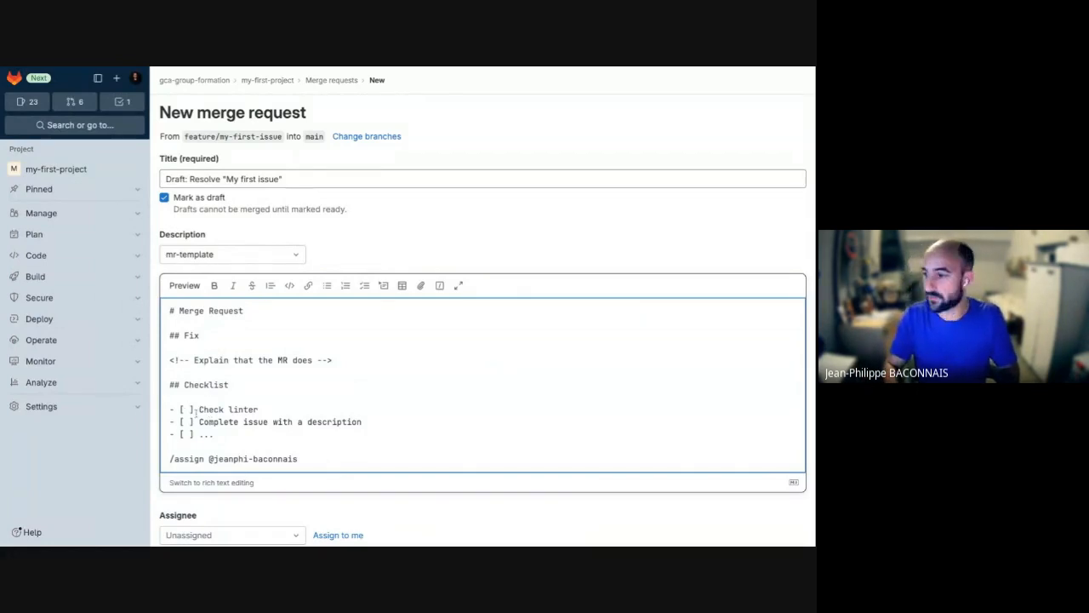
# - Check off "Check linter" and "Complete issue with a description", and replace the third item's placeholder with "Documentation"
pyautogui.press('Delete')
pyautogui.write('x')
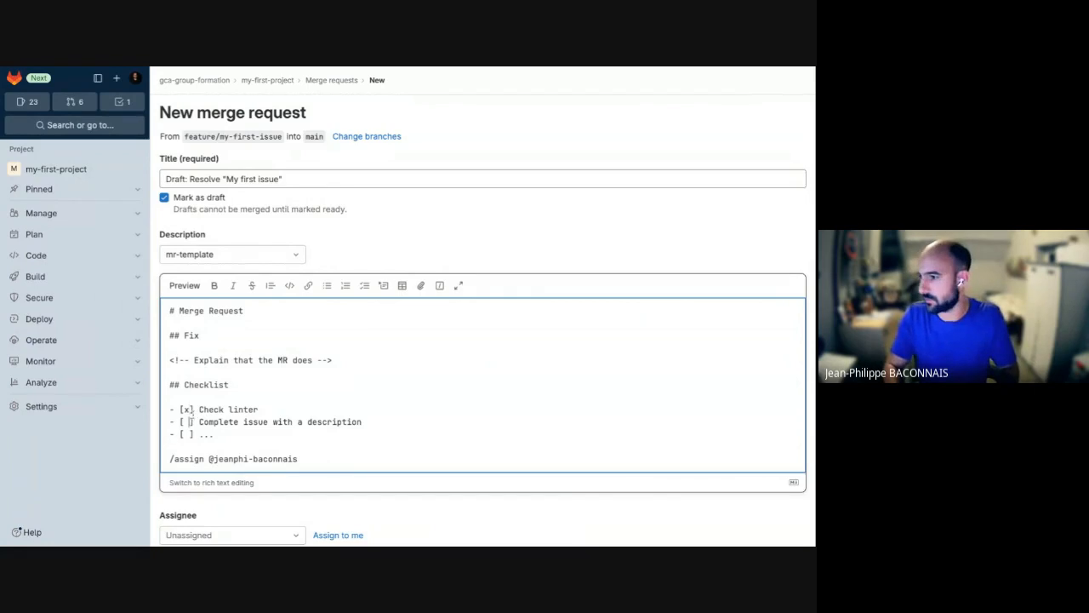
pyautogui.press('BackSpace')
pyautogui.write('x')
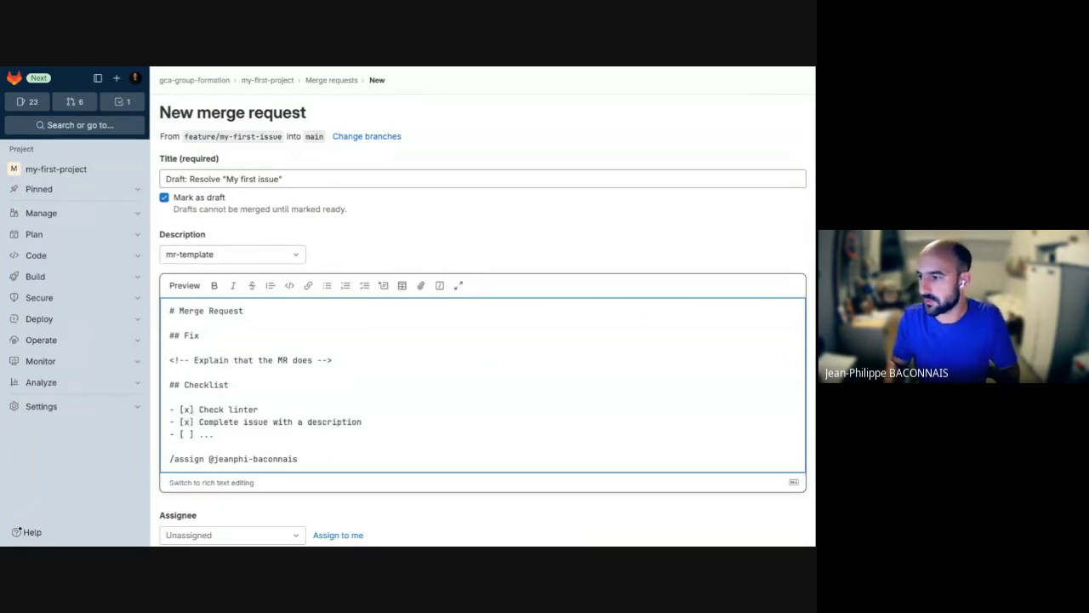
pyautogui.doubleClick(207, 434)
pyautogui.write('Doc')
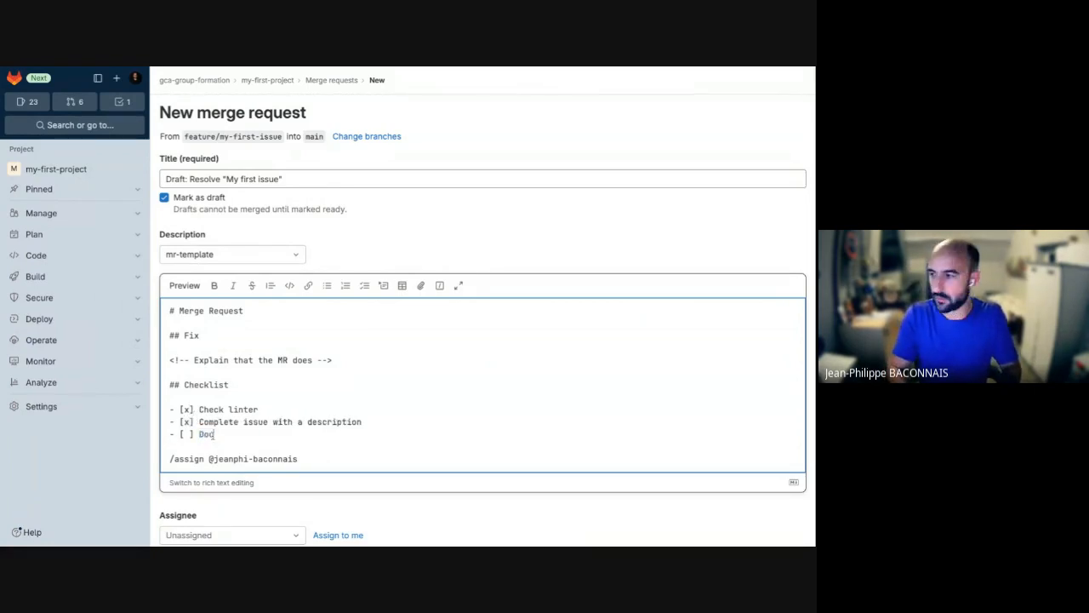
pyautogui.write('umentation')
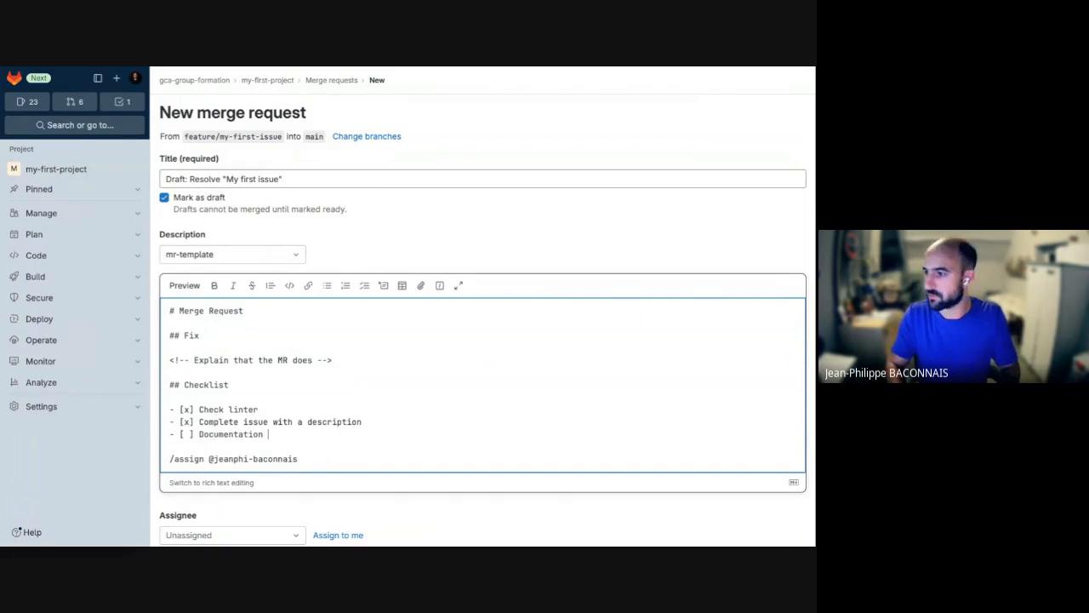
# - Highlight the empty checkbox of the "Documentation" checklist item in the merge request description
pyautogui.hotkey('alt', 'Left')
pyautogui.hotkey('alt', 'Left')
pyautogui.hotkey('alt', 'Left')
pyautogui.press('Right')
pyautogui.press('Right')
pyautogui.press('Right')
pyautogui.press('Left')
pyautogui.press('Left')
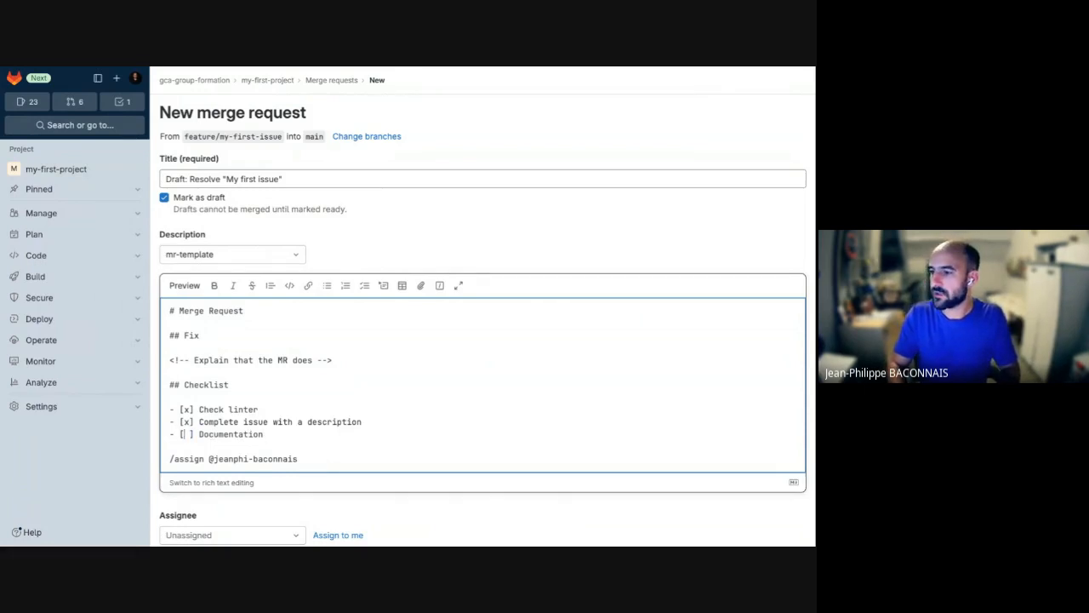
pyautogui.hotkey('shift', 'Right')
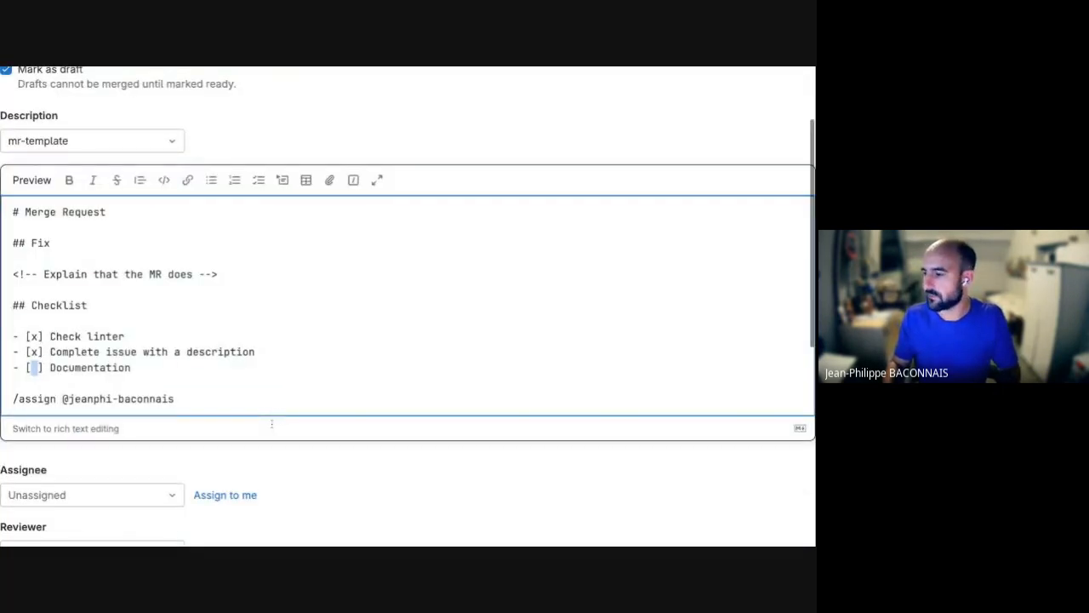
# - Create the draft merge request from the completed form, keeping the question label and source branch deletion on merge
pyautogui.scroll(-3, 273, 424)
pyautogui.click(433, 494)
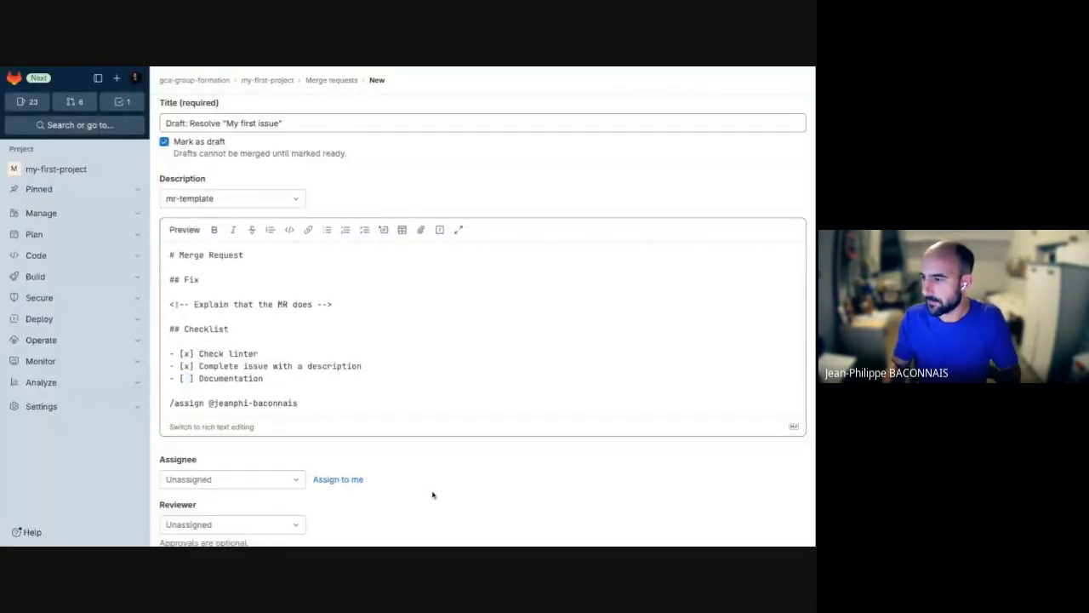
pyautogui.scroll(1, 433, 494)
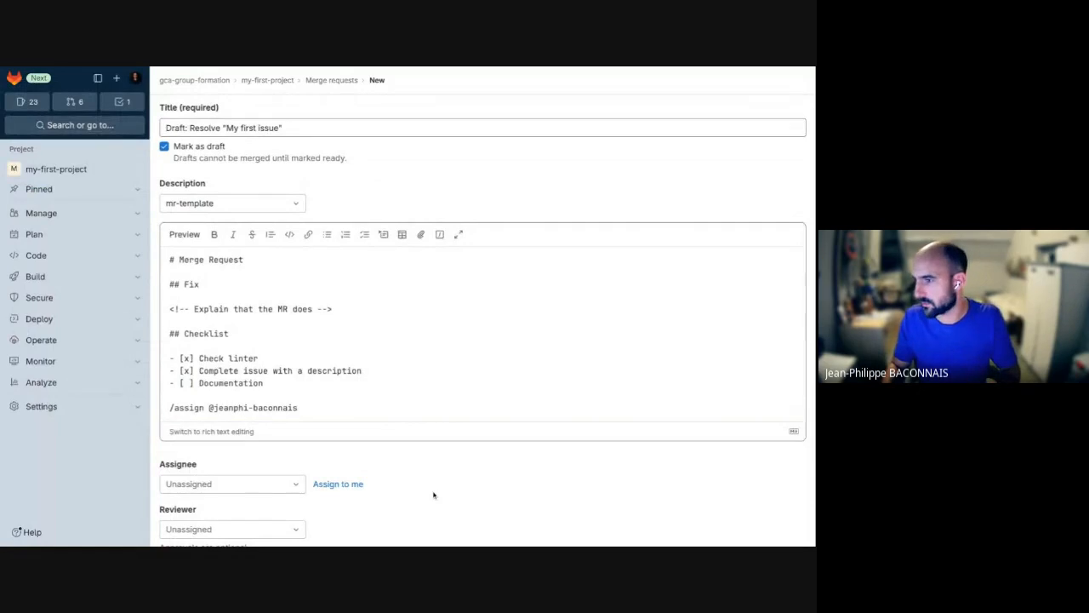
pyautogui.scroll(-1, 433, 494)
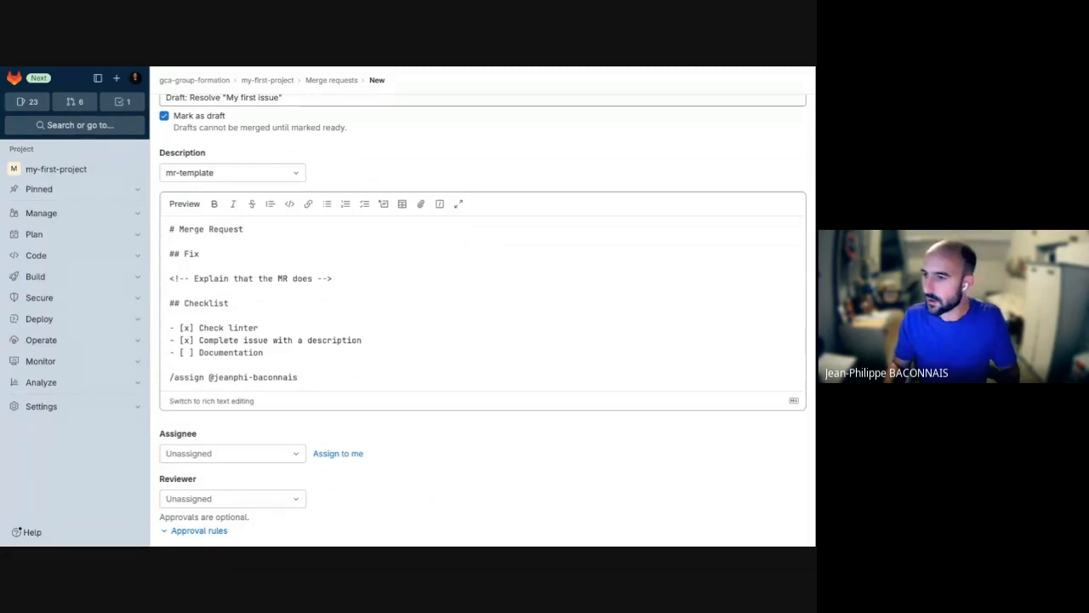
pyautogui.scroll(-3, 348, 362)
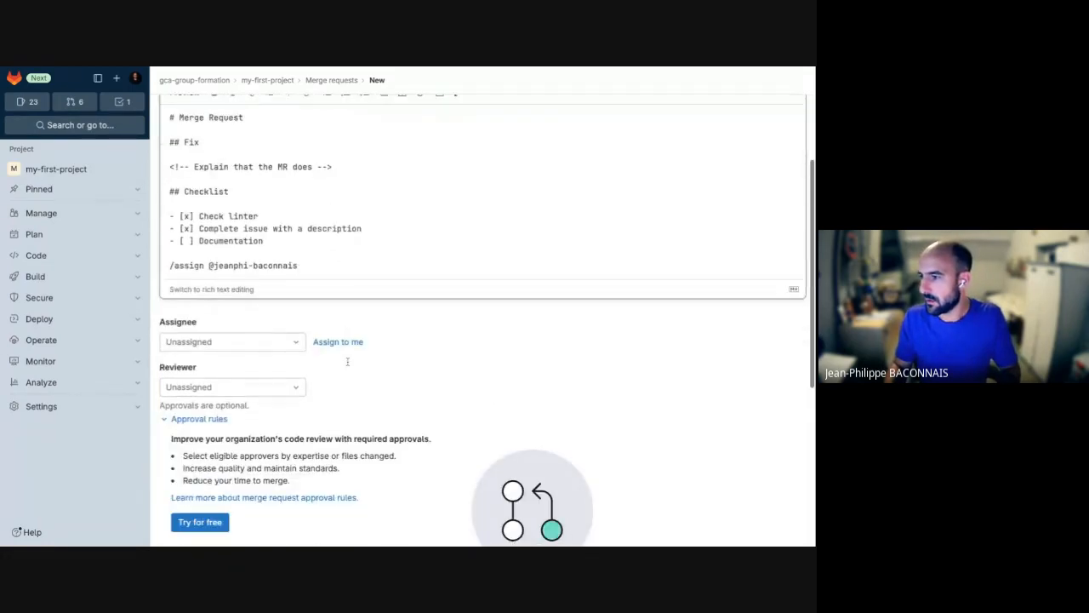
pyautogui.scroll(-1, 347, 362)
pyautogui.click(39, 319)
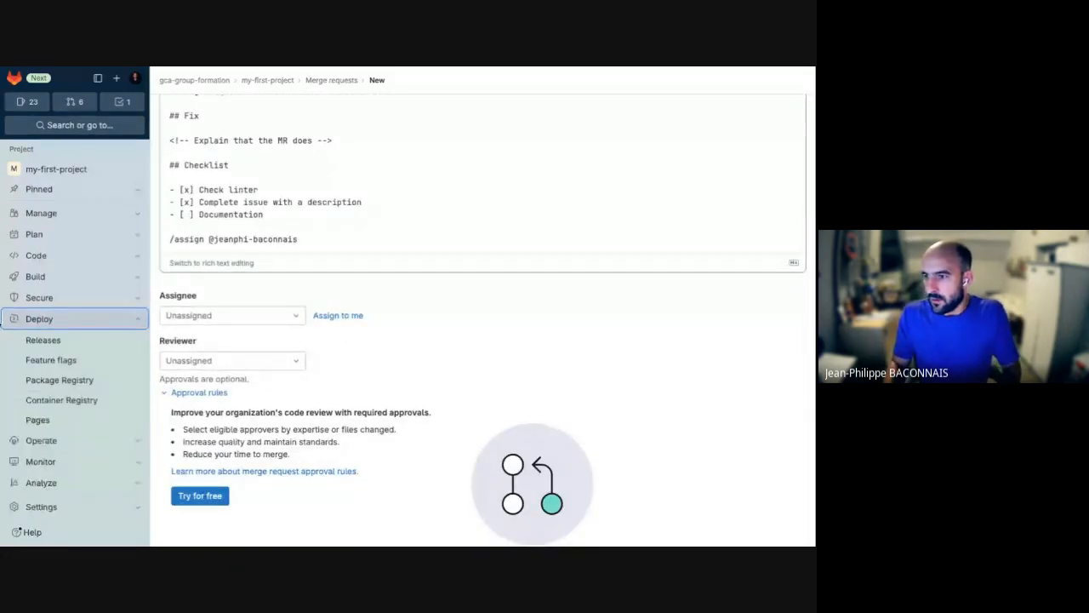
pyautogui.scroll(-6, 371, 367)
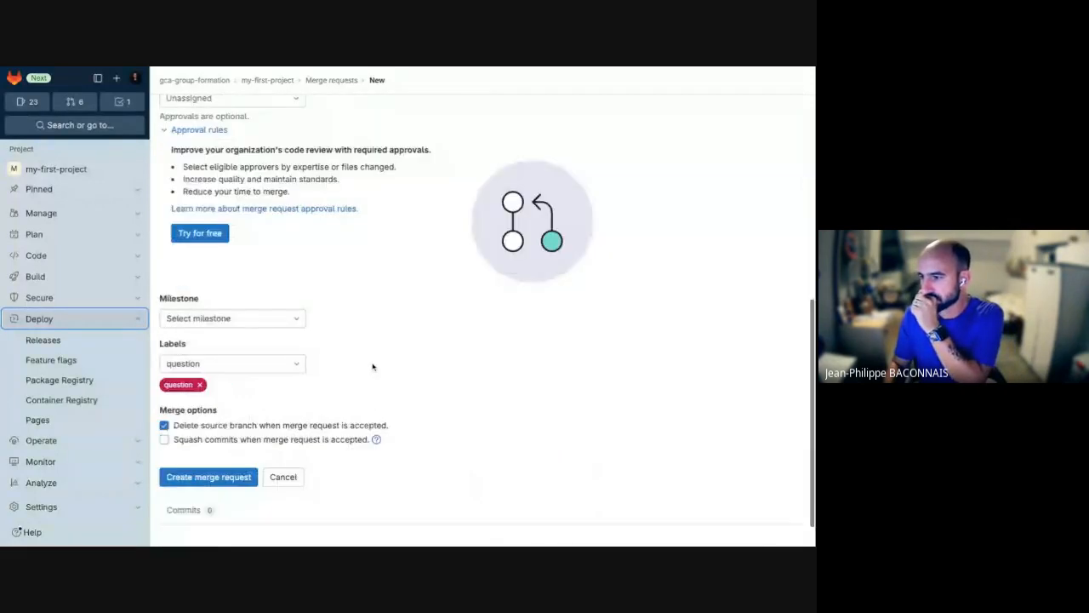
pyautogui.click(212, 440)
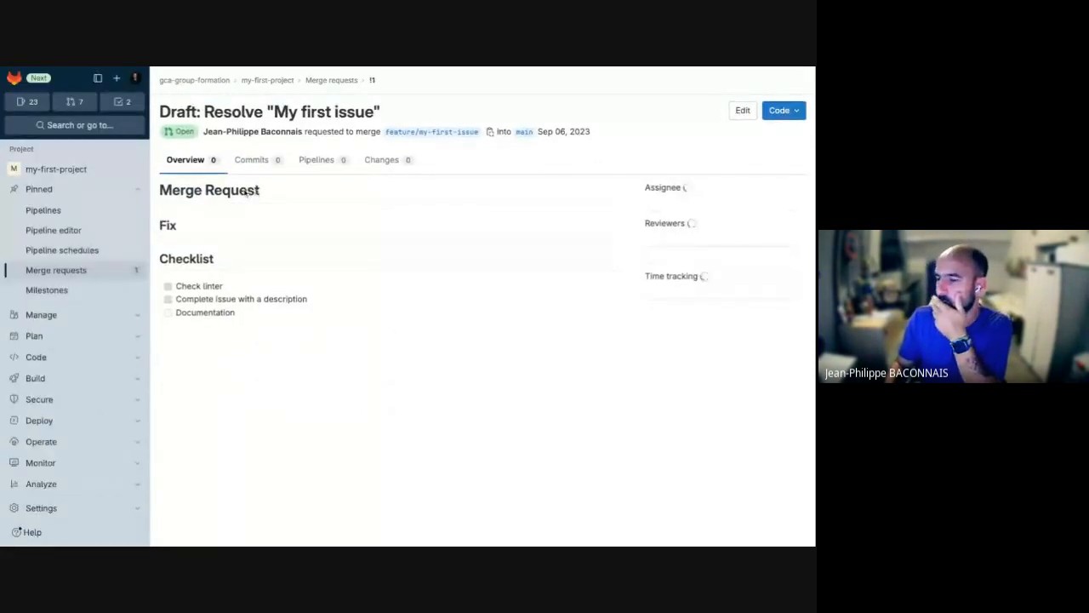
# - Review the new merge request's rendered checklist, assignee, label and activity history
pyautogui.scroll(-3, 241, 218)
pyautogui.scroll(-1, 241, 218)
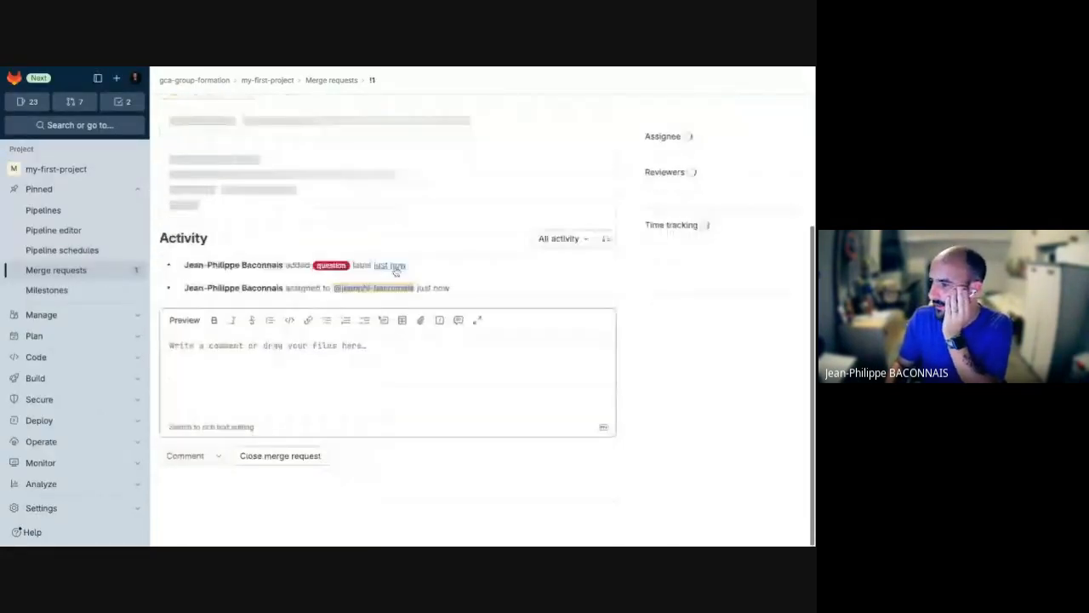
pyautogui.scroll(2, 396, 273)
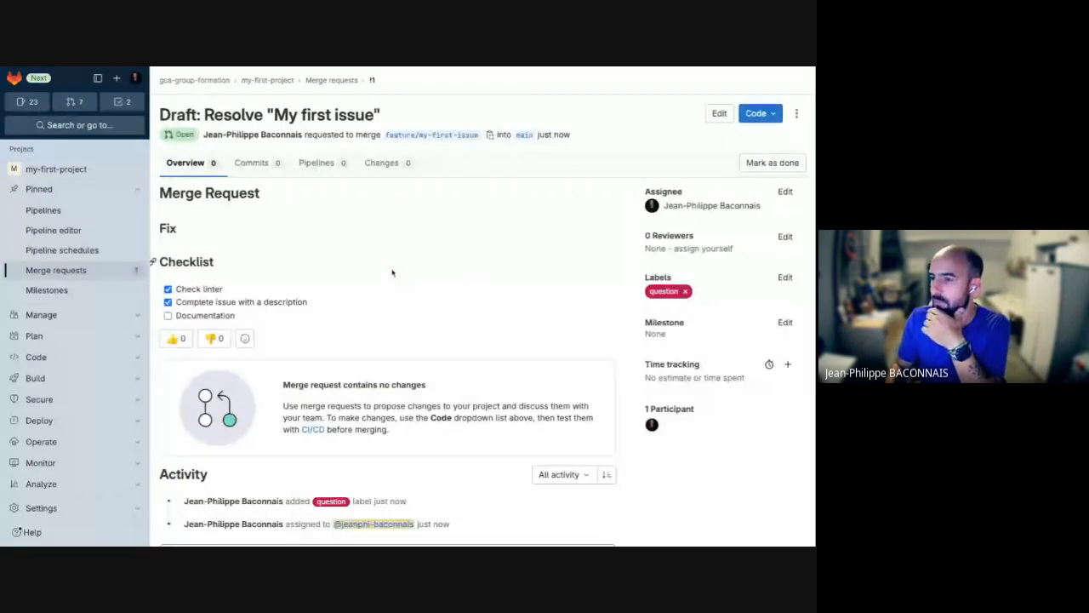
pyautogui.scroll(-1, 405, 285)
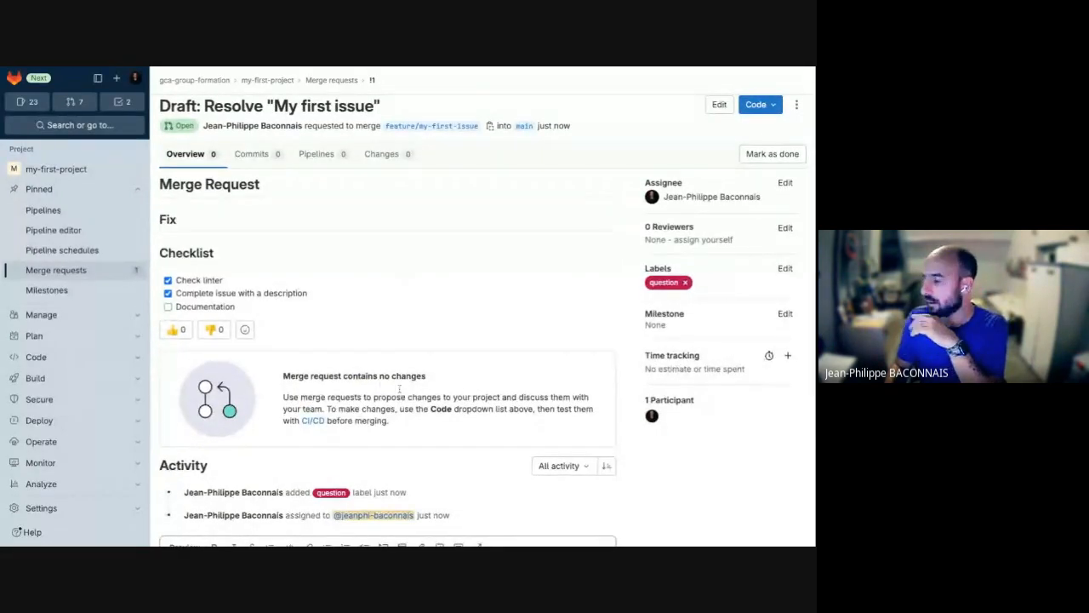
pyautogui.scroll(-1, 399, 389)
pyautogui.scroll(-1, 349, 439)
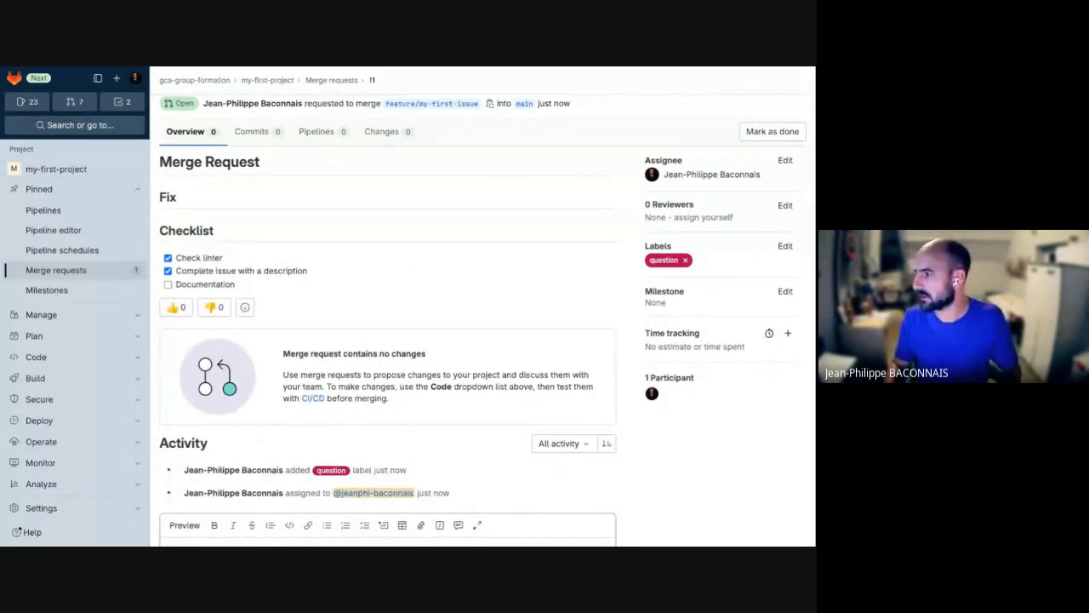
pyautogui.scroll(-5, 443, 451)
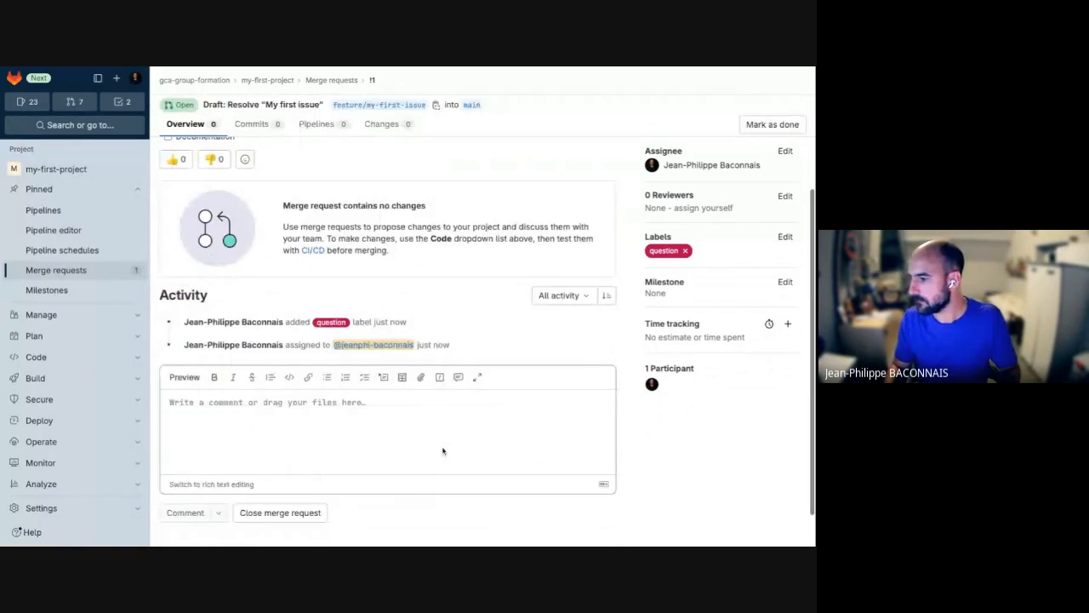
pyautogui.scroll(6, 442, 451)
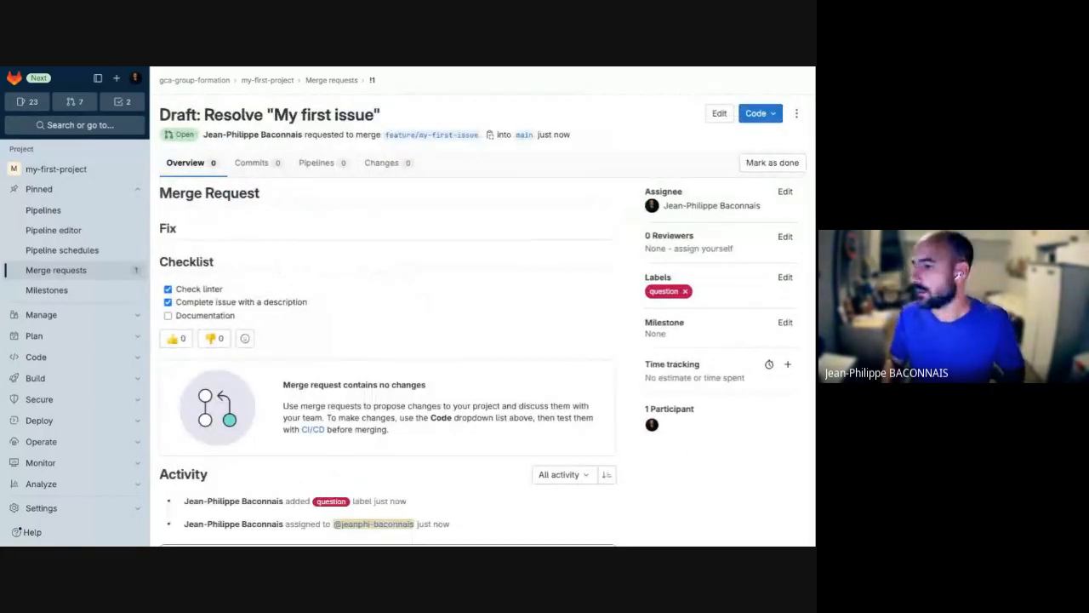
pyautogui.scroll(-1, 418, 428)
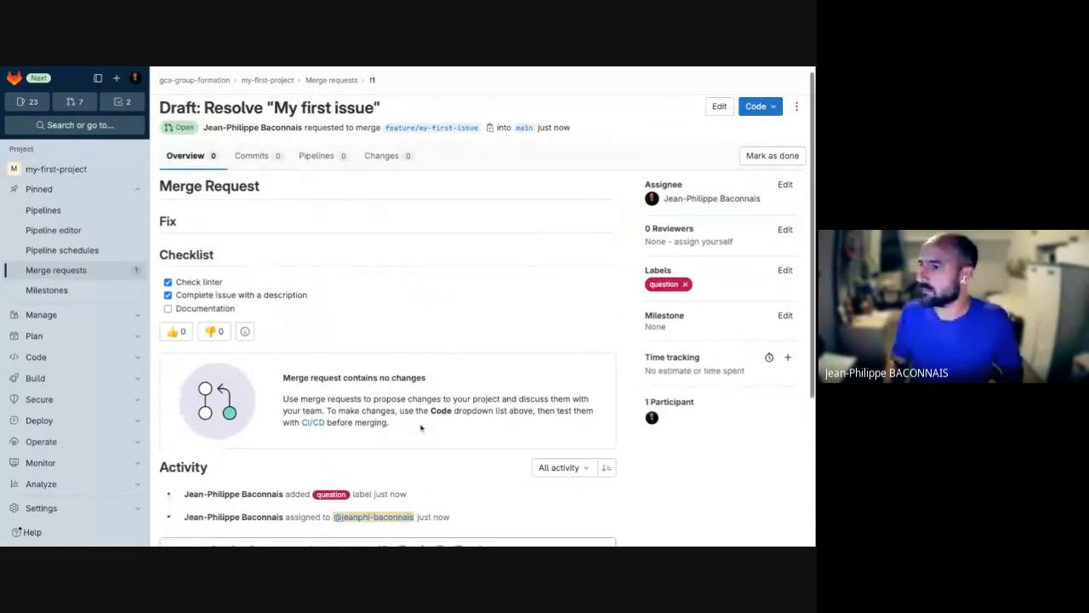
# - Create a project milestone titled "Session n°2" with start date 2023-09-05 and due date 2023-09-07
pyautogui.click(72, 294)
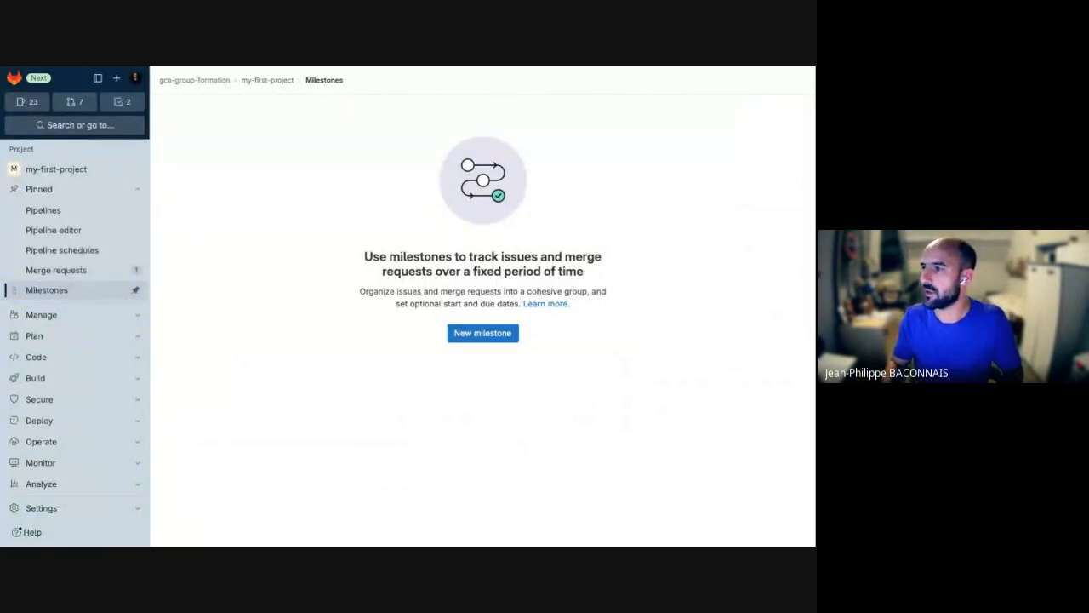
pyautogui.click(480, 338)
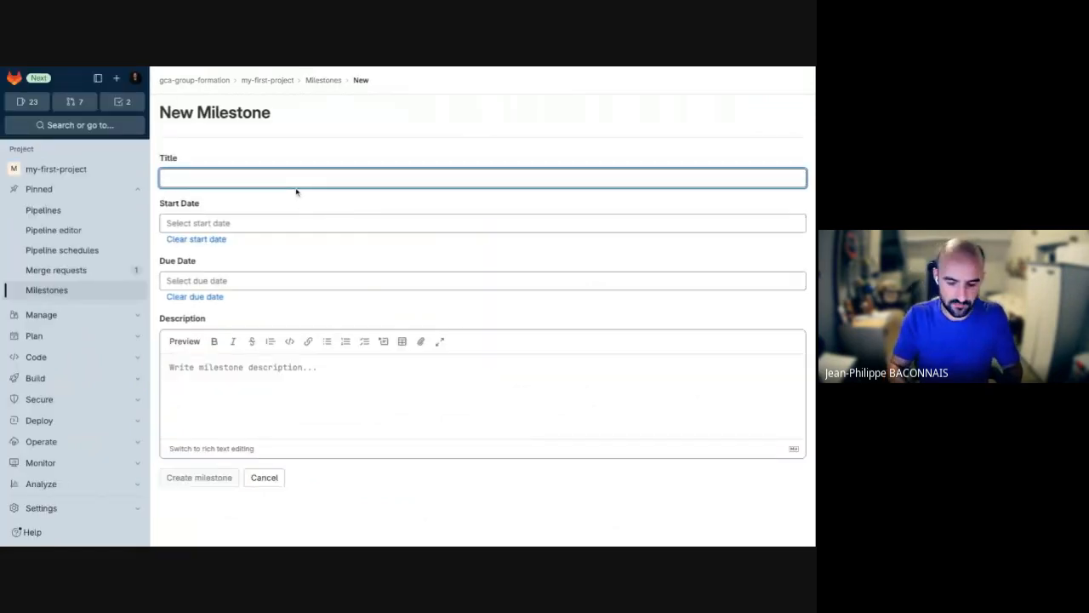
pyautogui.write('Session ')
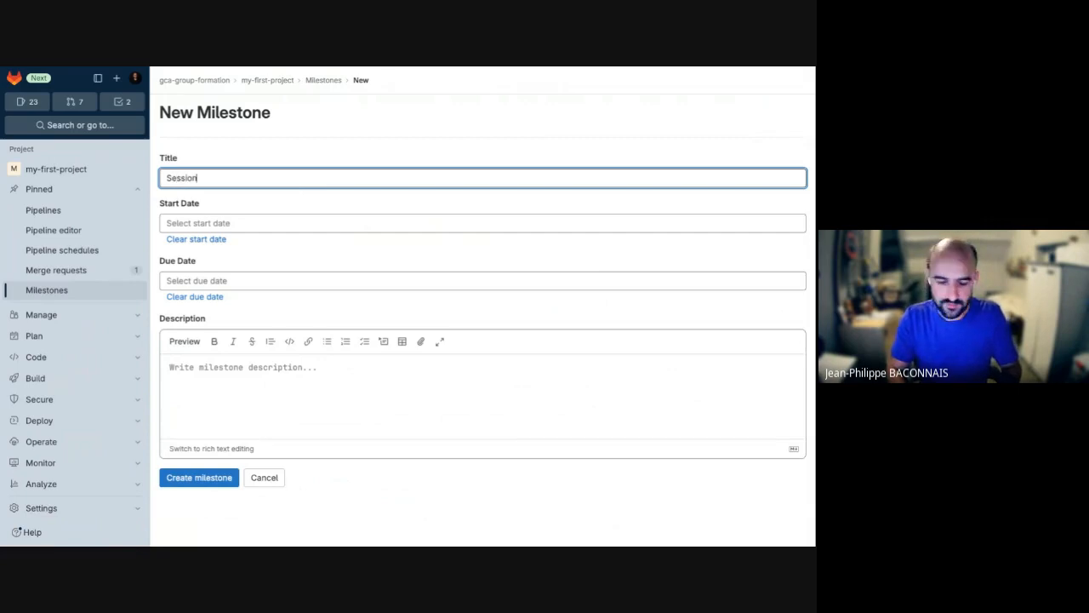
pyautogui.write('n°2')
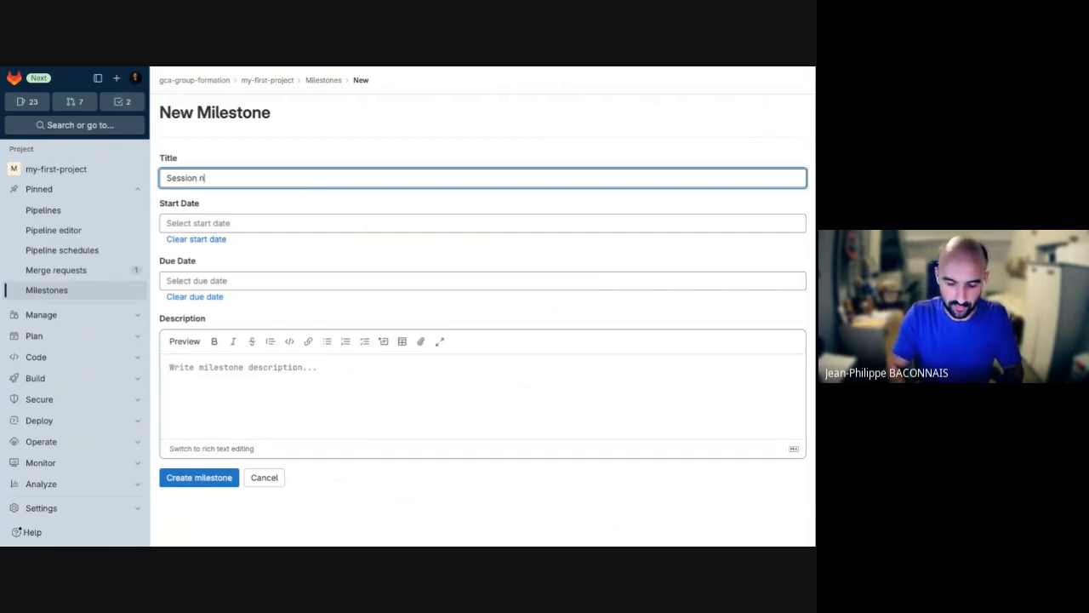
pyautogui.click(246, 222)
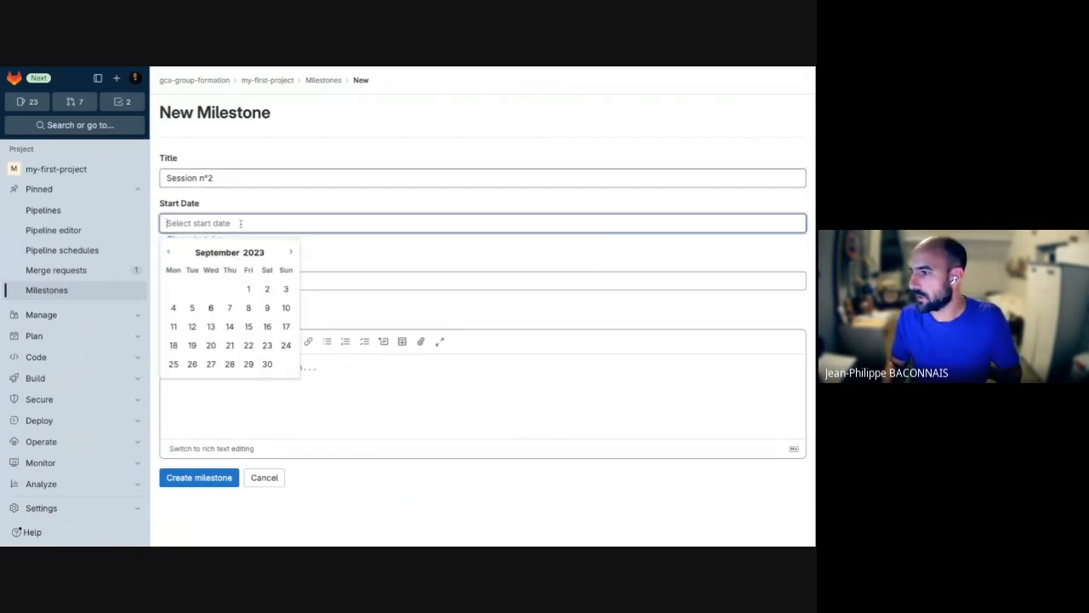
pyautogui.click(192, 308)
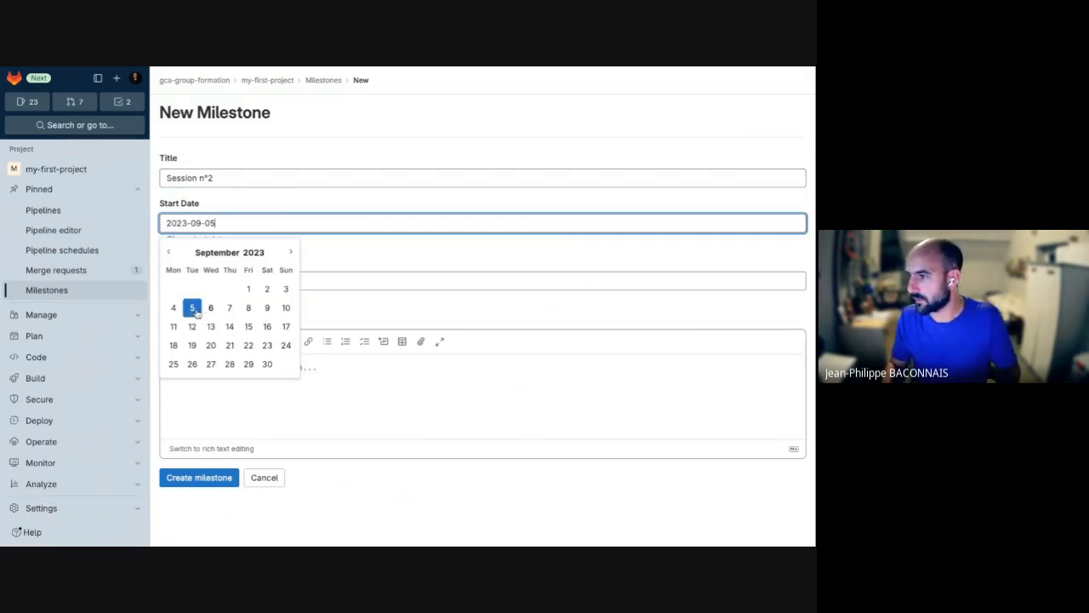
pyautogui.click(223, 280)
pyautogui.click(230, 366)
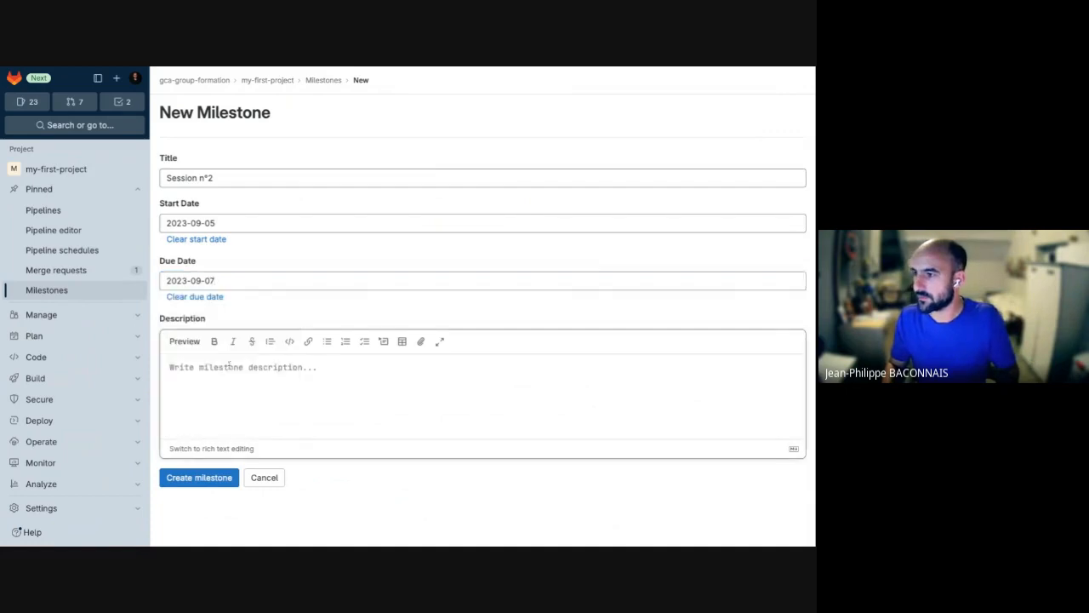
pyautogui.click(192, 480)
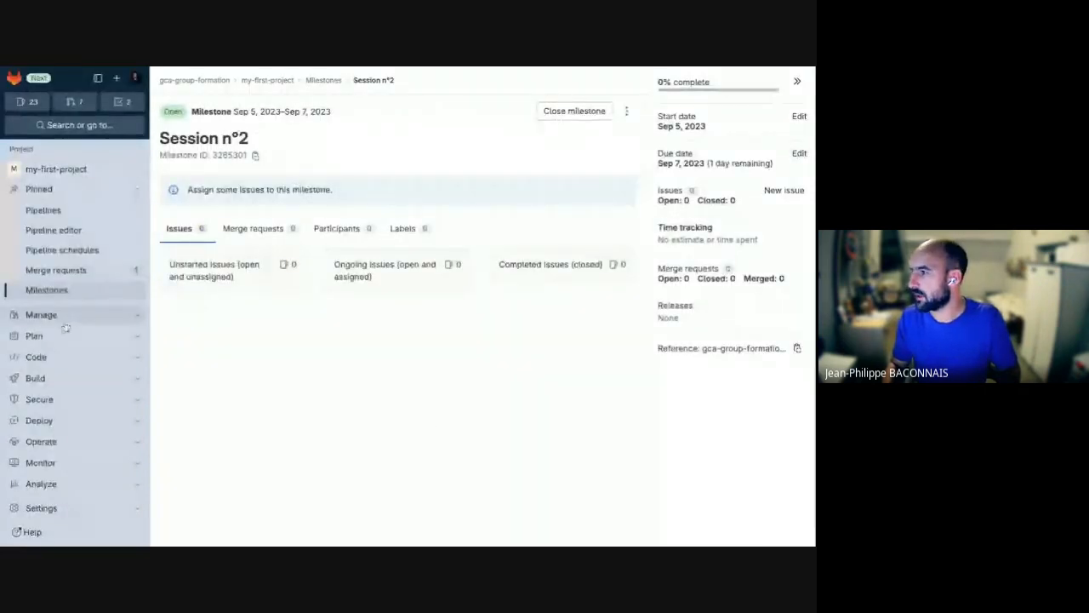
# - Assign the Session n°2 milestone to the issue "My first issue"
pyautogui.click(135, 316)
pyautogui.click(133, 319)
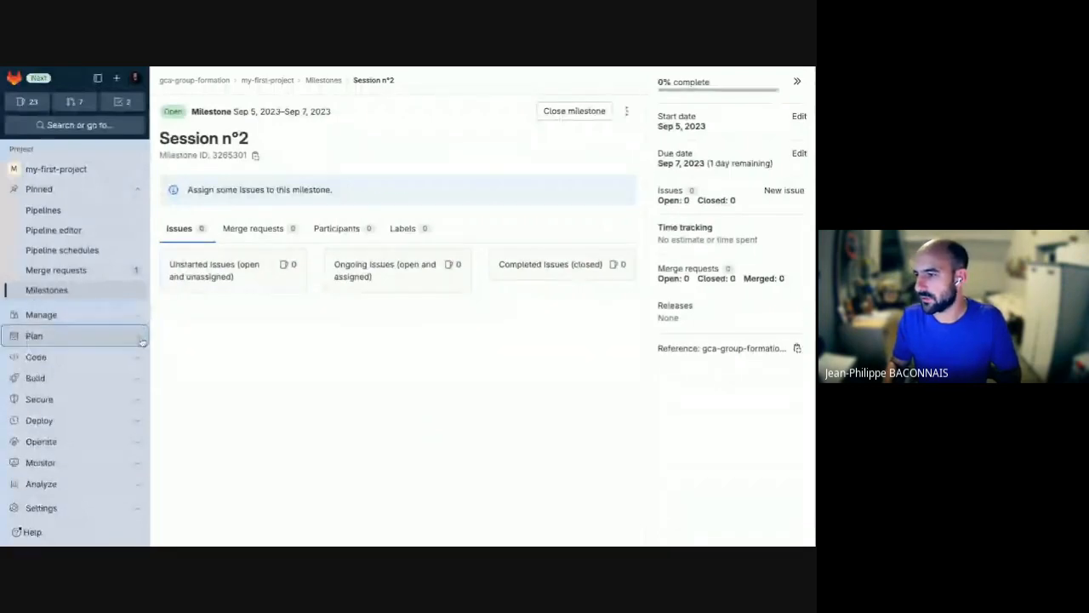
pyautogui.click(127, 339)
pyautogui.click(100, 358)
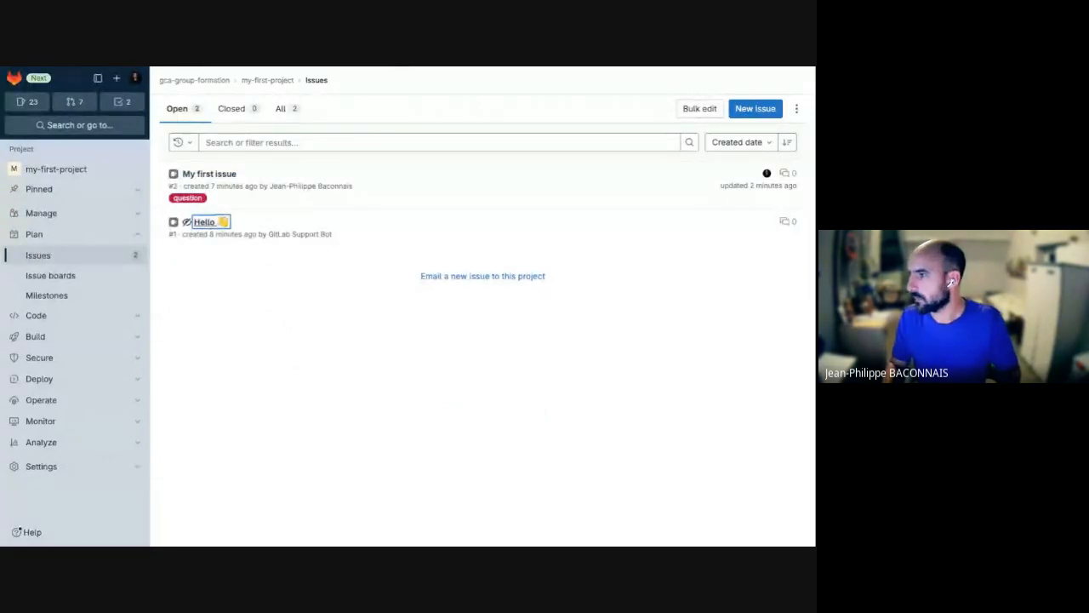
pyautogui.click(210, 174)
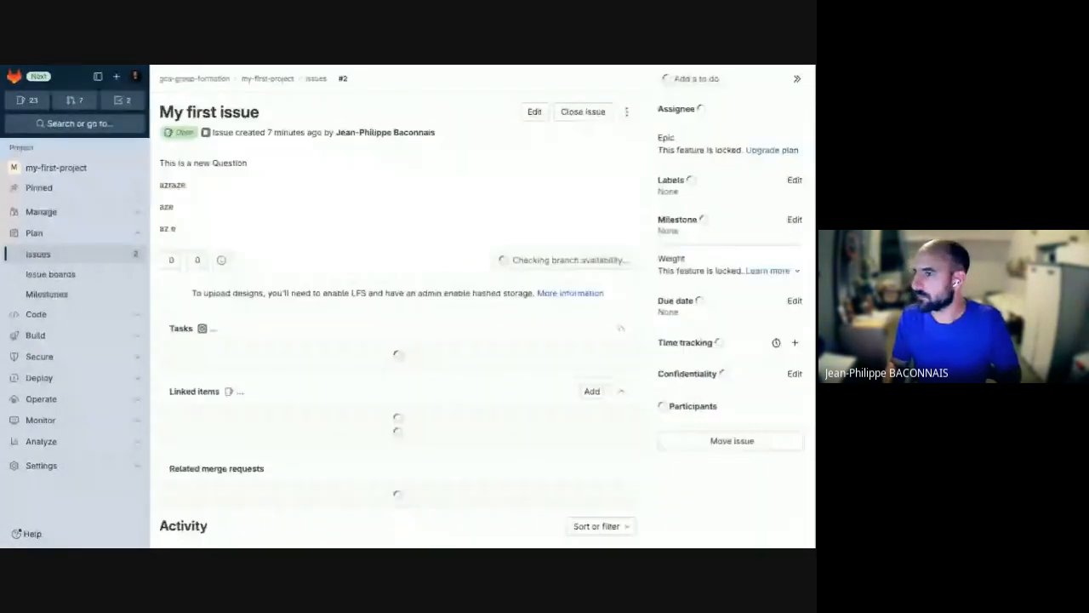
pyautogui.click(795, 221)
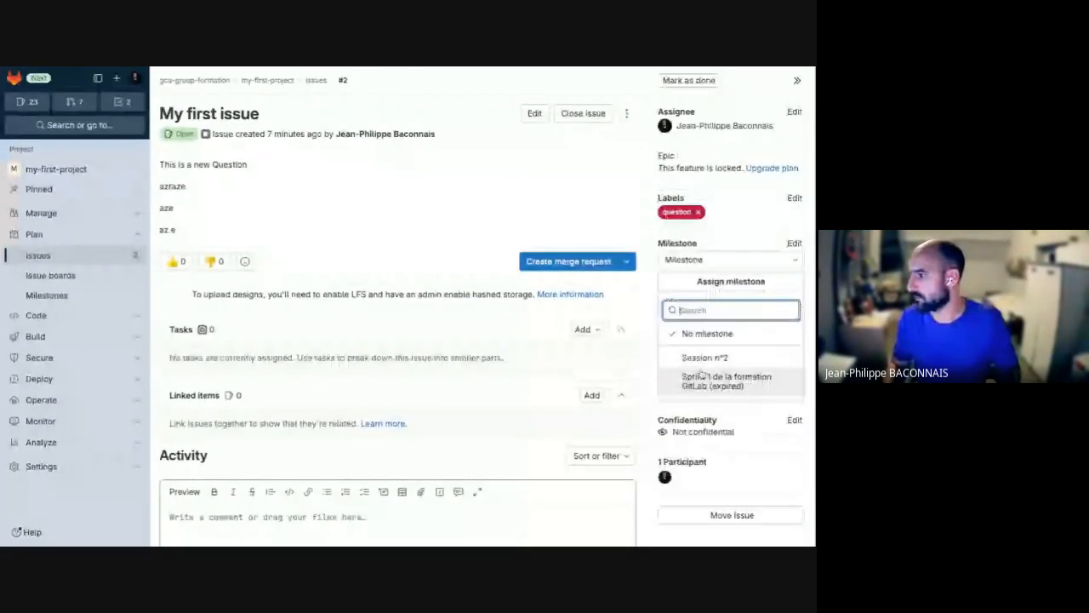
pyautogui.click(704, 357)
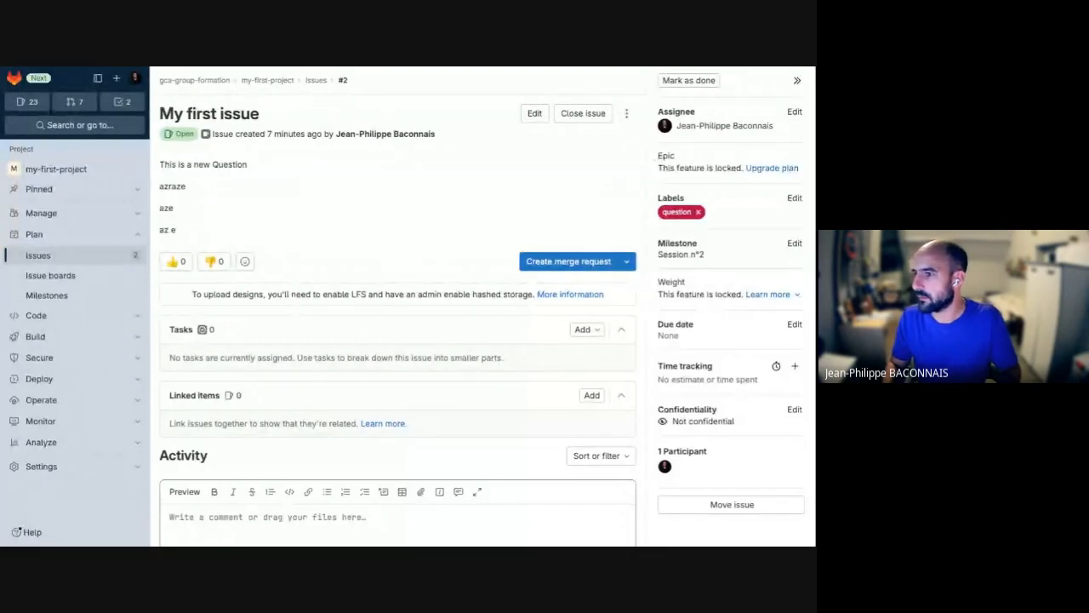
# - Open the Session n°2 milestone and examine its issues by status and its completion percentage
pyautogui.click(39, 255)
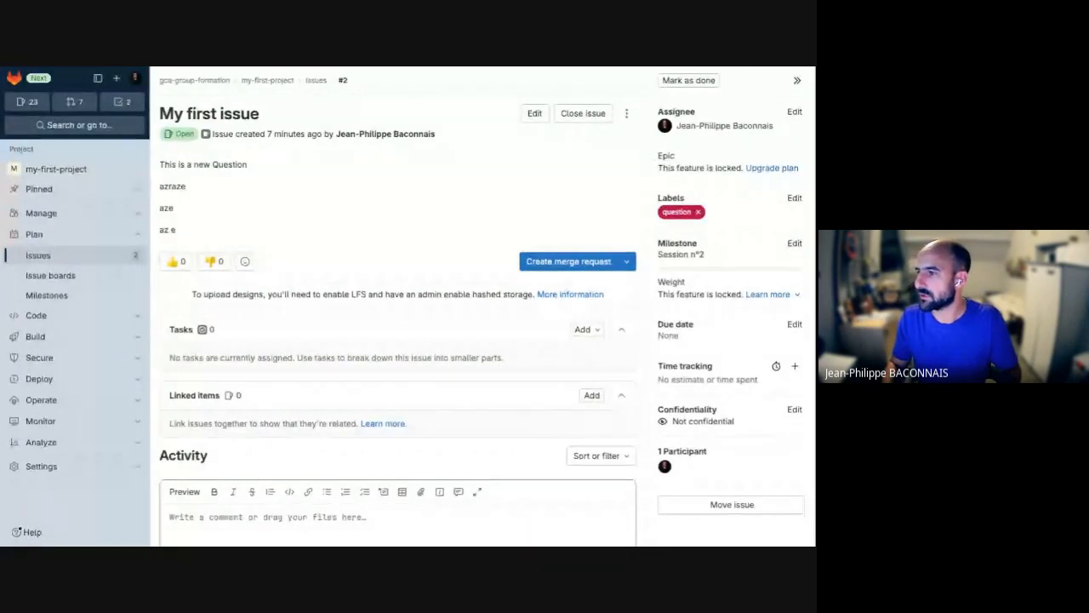
pyautogui.click(51, 296)
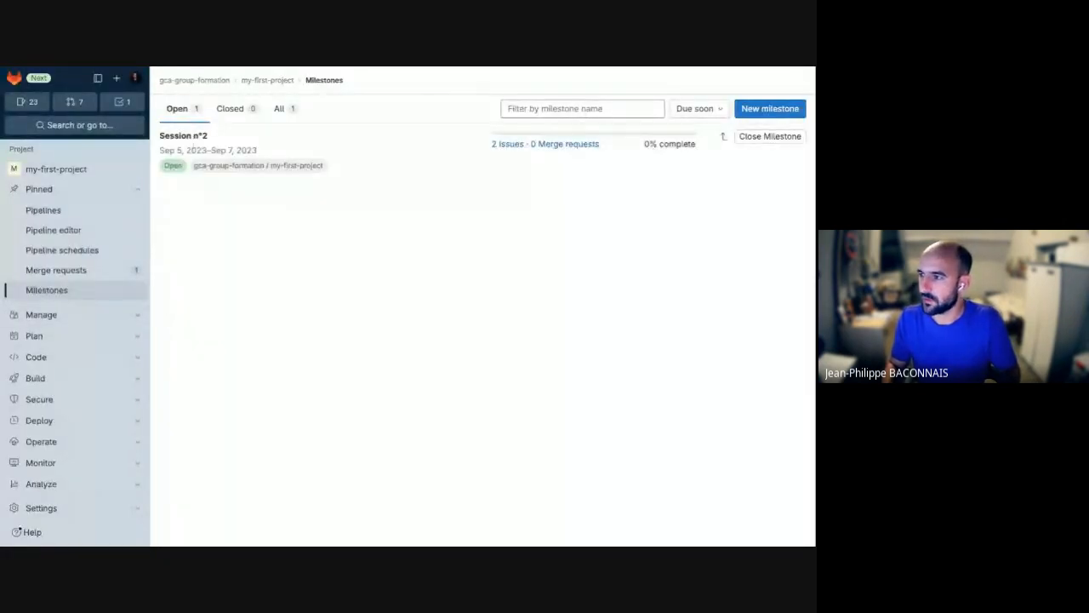
pyautogui.click(189, 137)
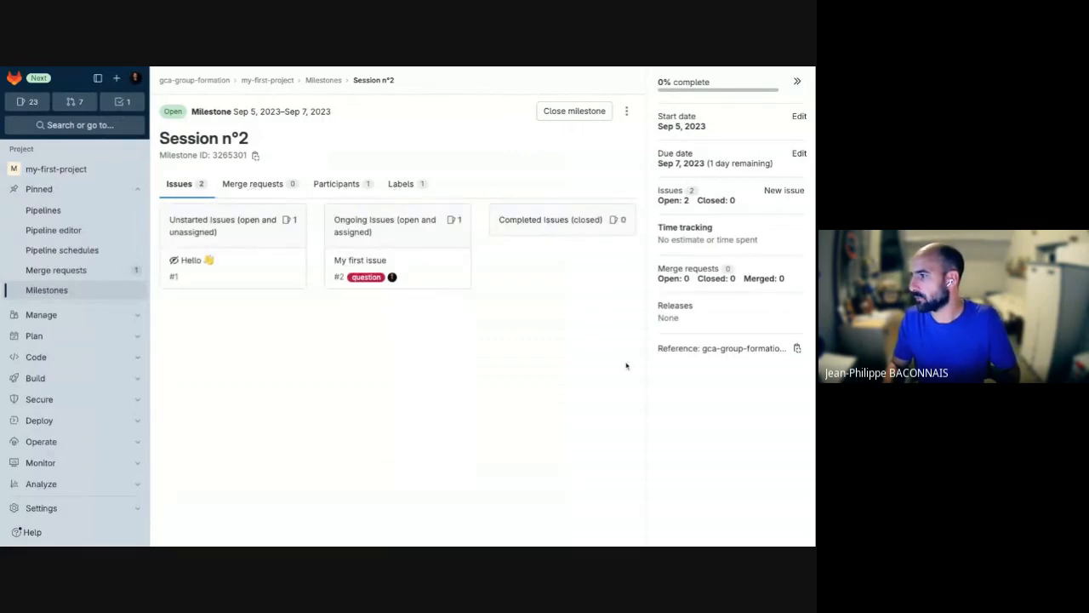
pyautogui.tripleClick(661, 81)
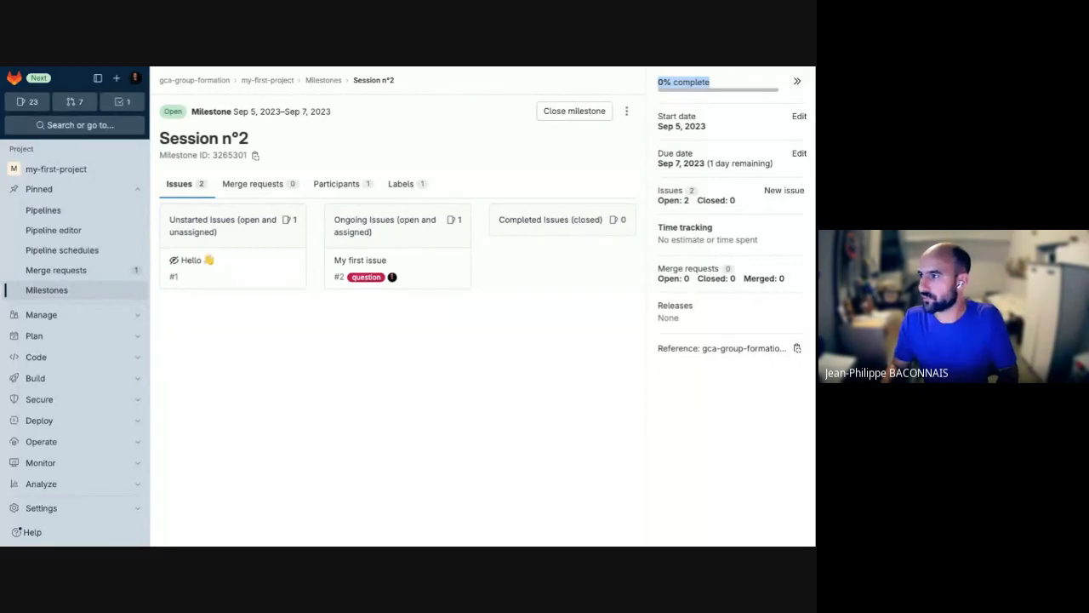
# - Switch to the Gitpod workspace and close all open editor tabs
pyautogui.hotkey('ctrl', 'Tab')
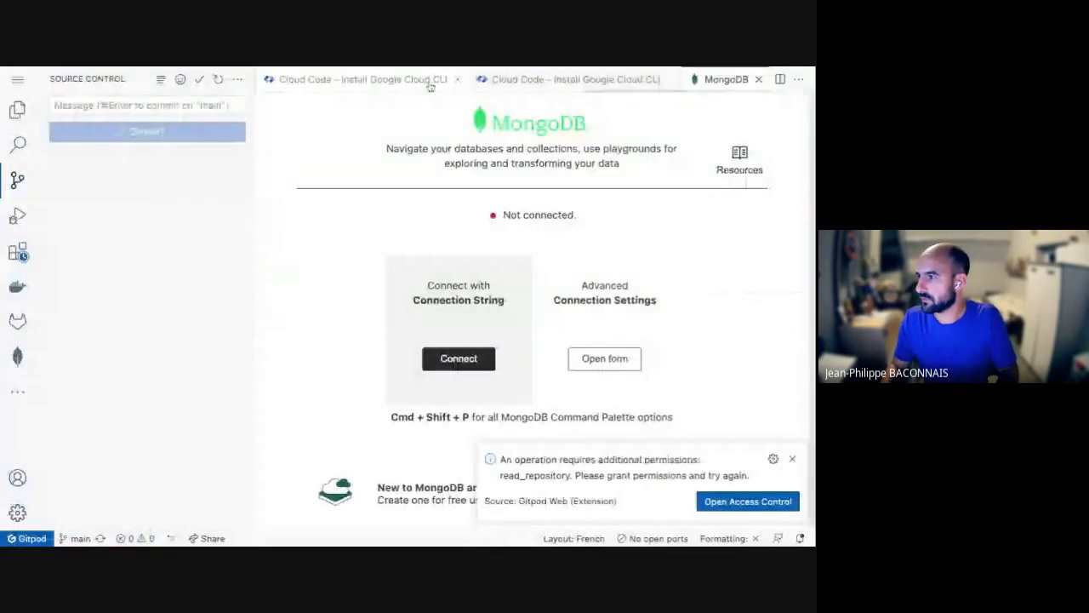
pyautogui.rightClick(430, 86)
pyautogui.click(466, 170)
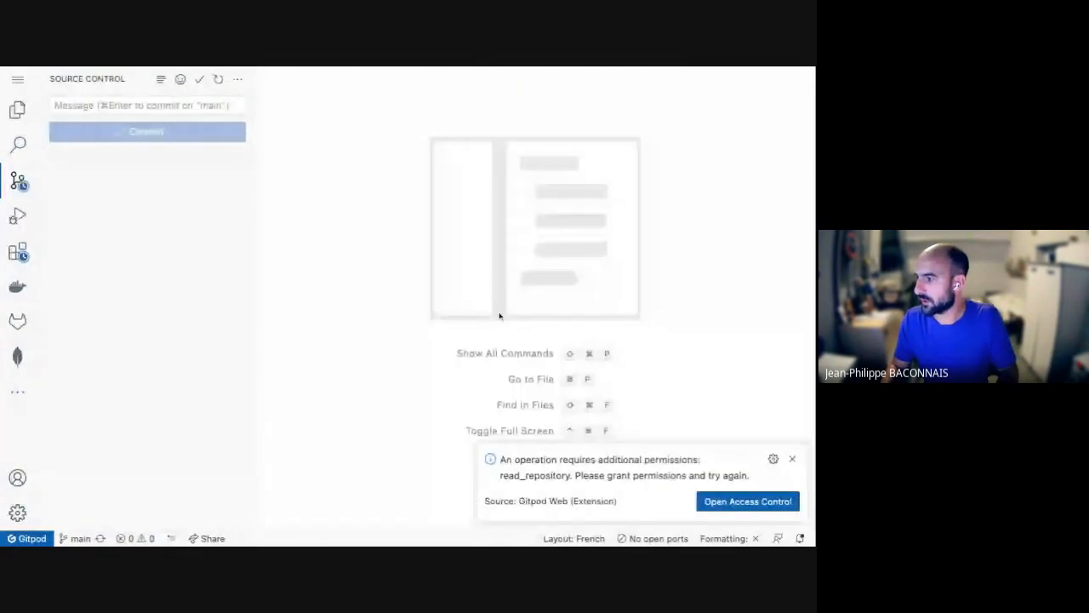
# - Show the project's file explorer, open a new terminal in the workspace and narrow the sidebar
pyautogui.click(18, 110)
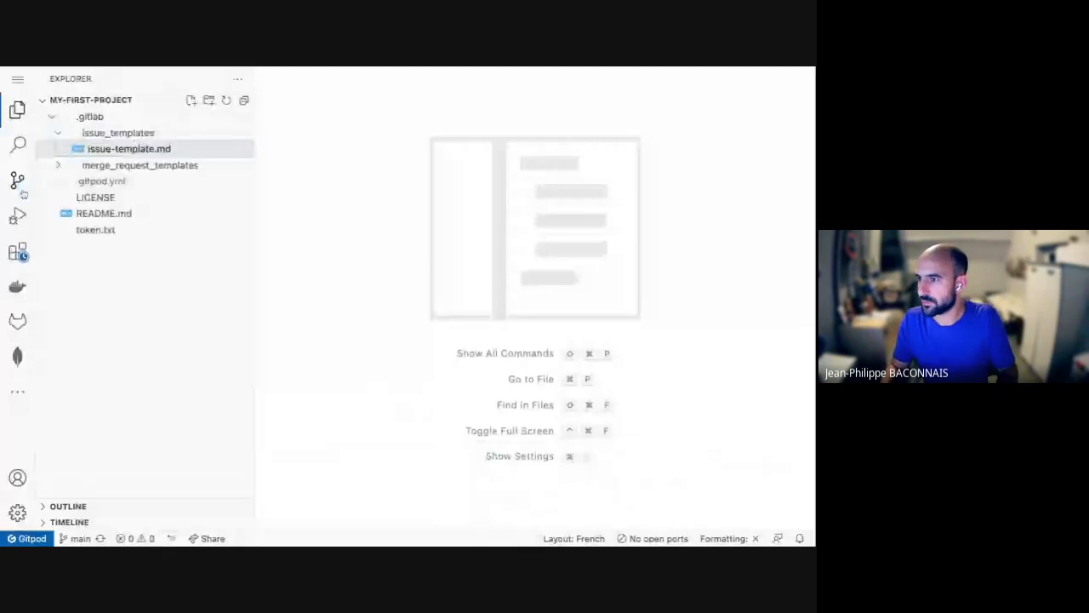
pyautogui.click(17, 78)
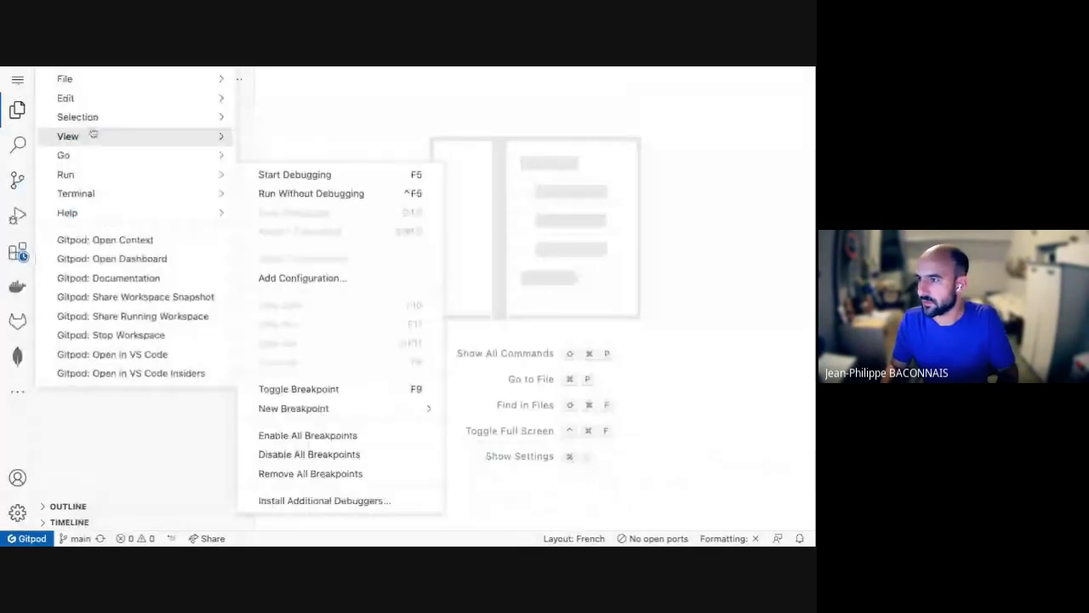
pyautogui.moveTo(102, 193)
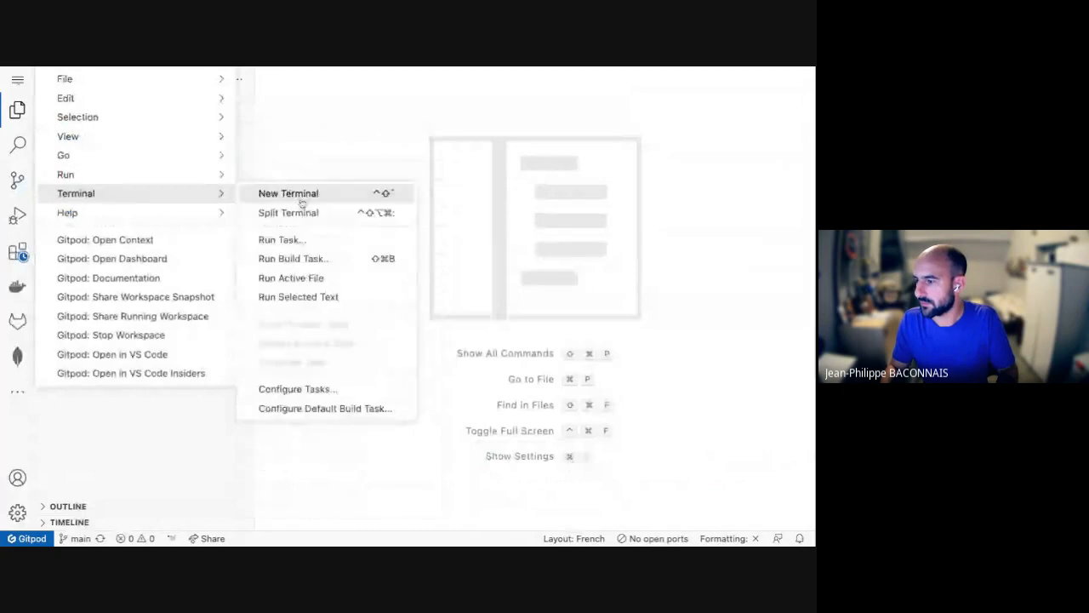
pyautogui.click(294, 195)
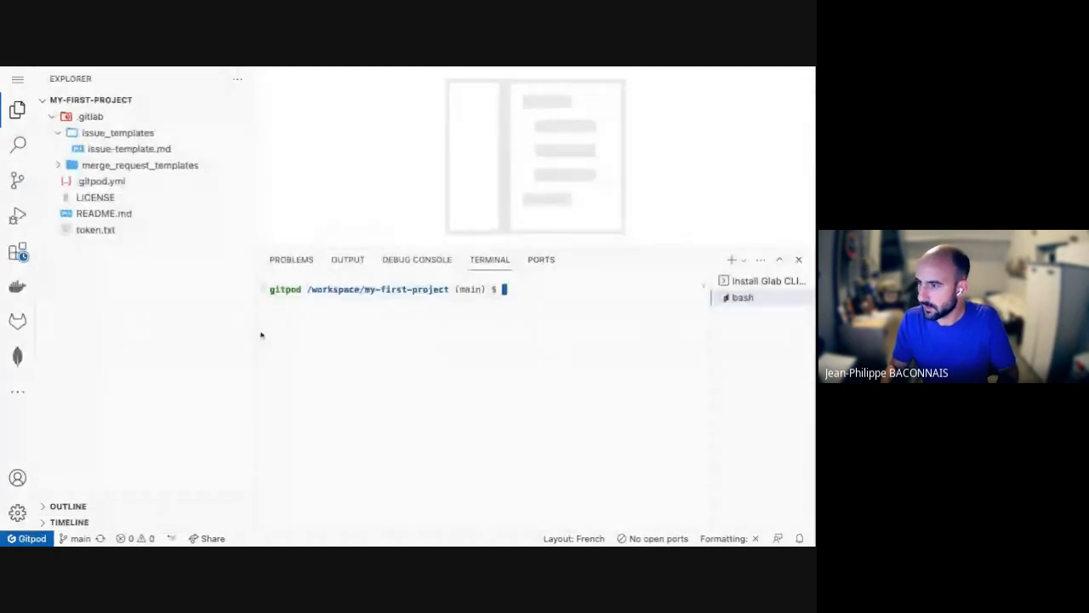
pyautogui.moveTo(253, 335); pyautogui.dragTo(178, 329)
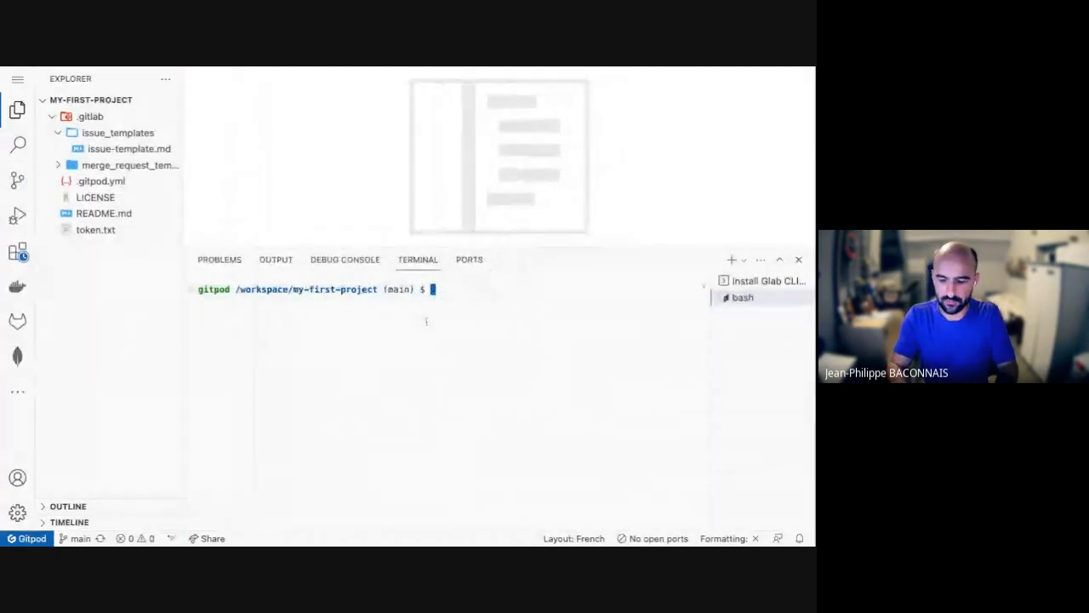
# - Run glab without arguments in the terminal and examine its help output
pyautogui.write('glab')
pyautogui.press('Return')
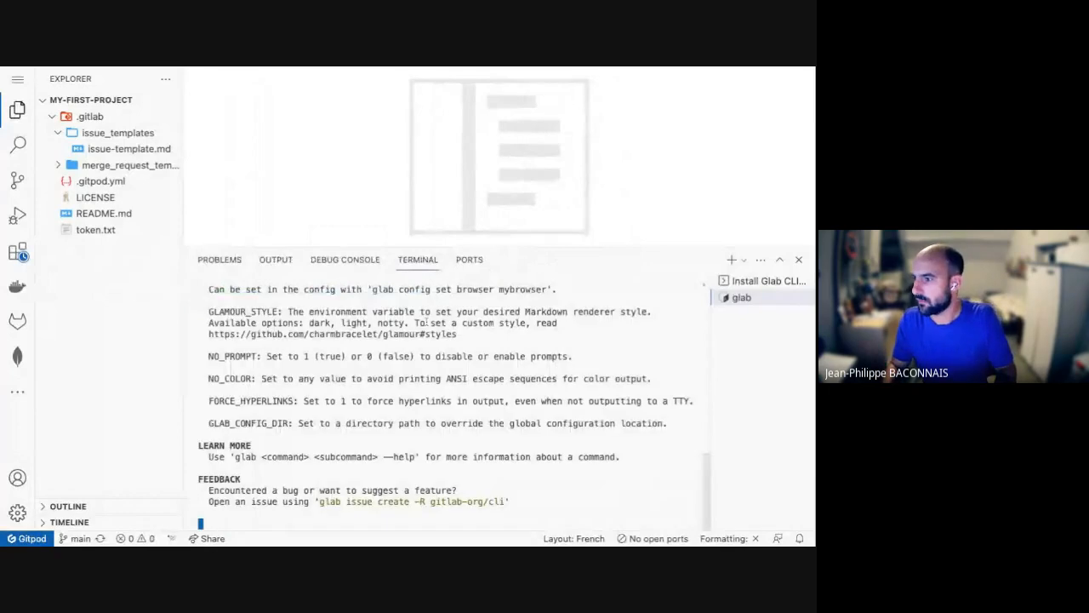
pyautogui.scroll(1, 238, 393)
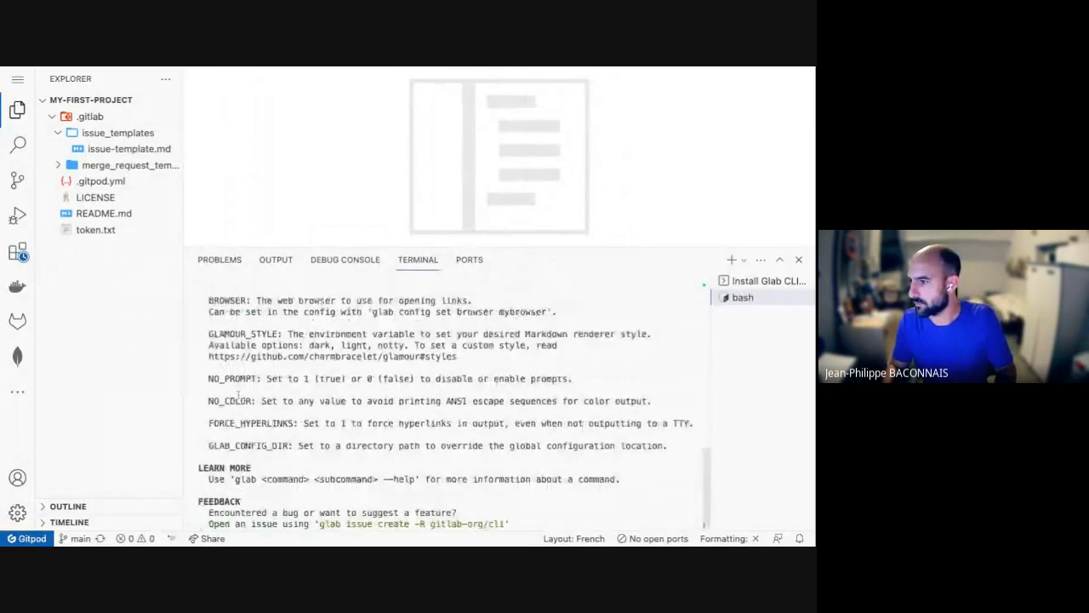
pyautogui.scroll(5, 238, 393)
pyautogui.scroll(-5, 427, 307)
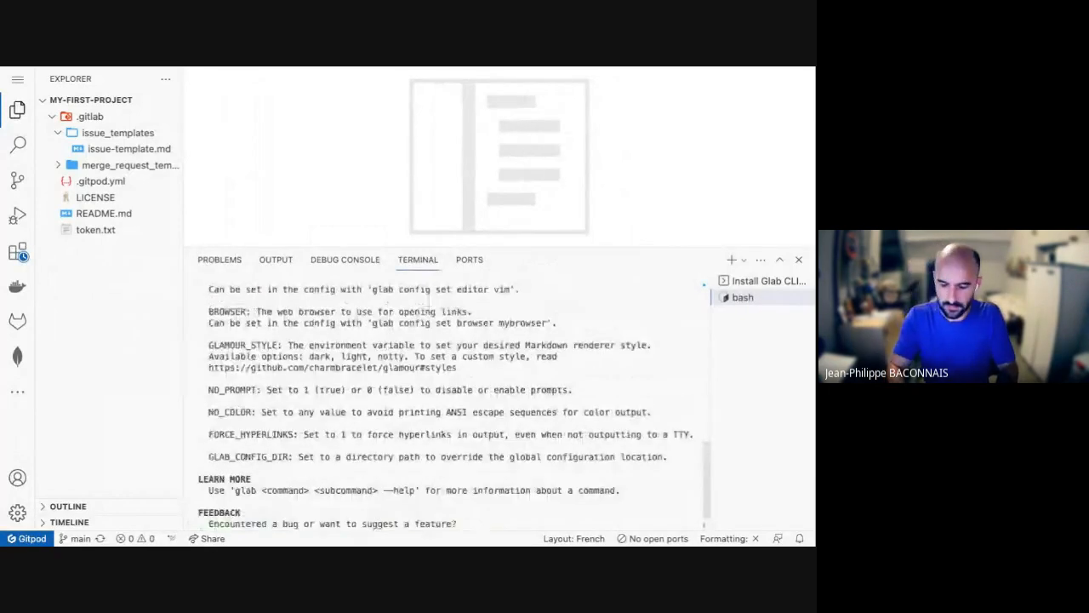
# - Clear the terminal and list the project's issues with "glab issue list"
pyautogui.hotkey('ctrl', 'l')
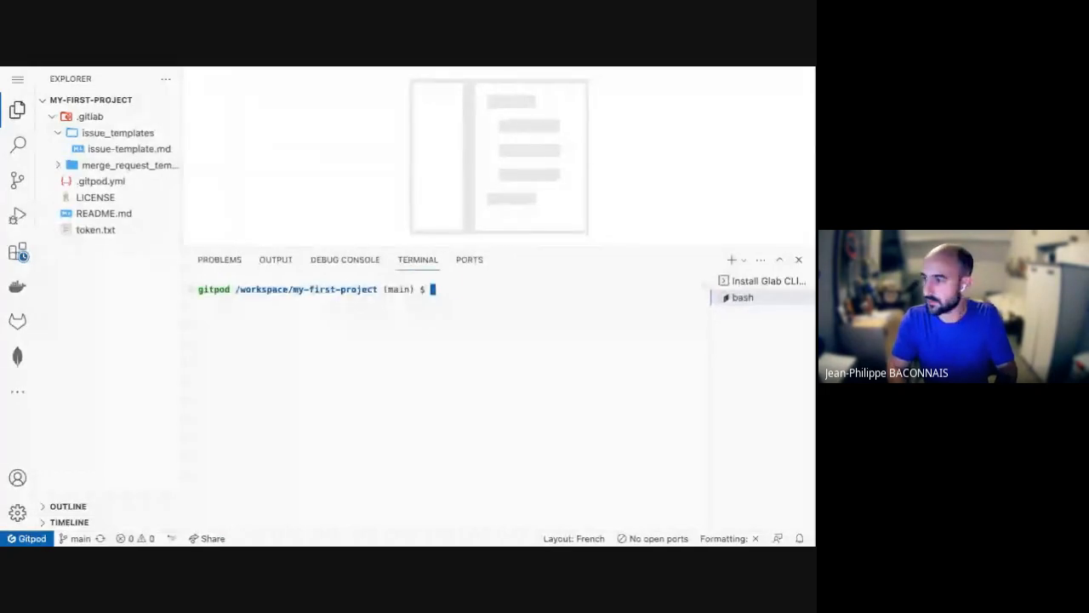
pyautogui.write('glab issue list')
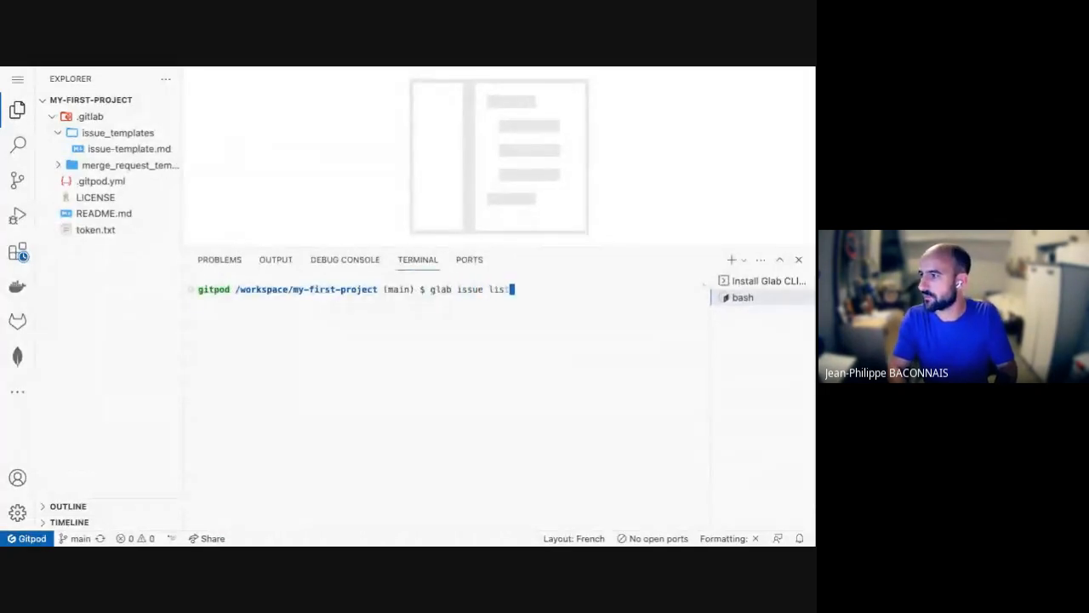
pyautogui.press('Return')
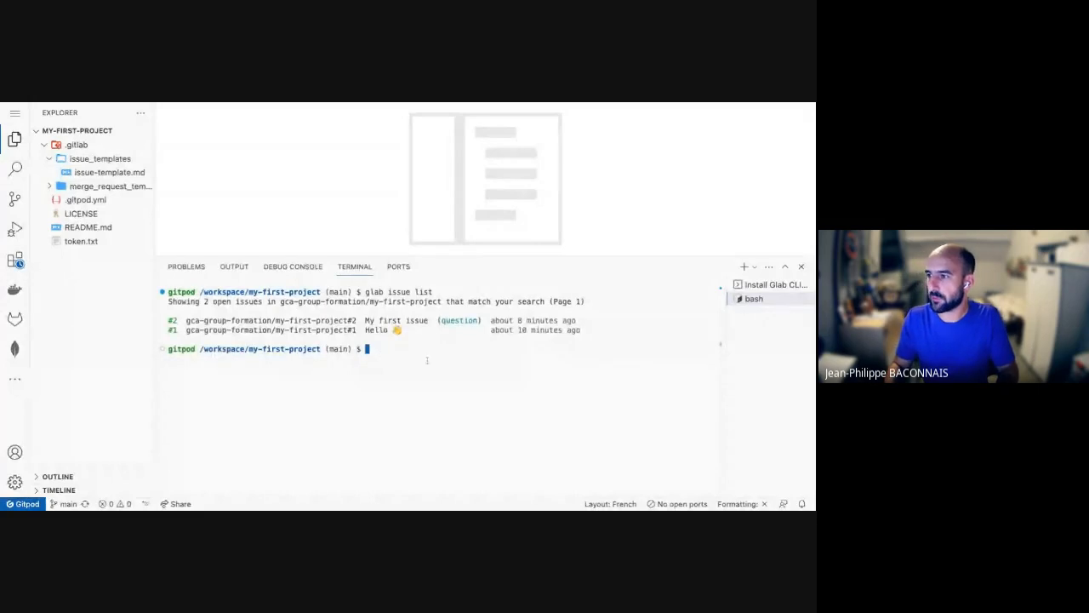
# - Run glab again and review the list of core commands in its help text
pyautogui.write('lab')
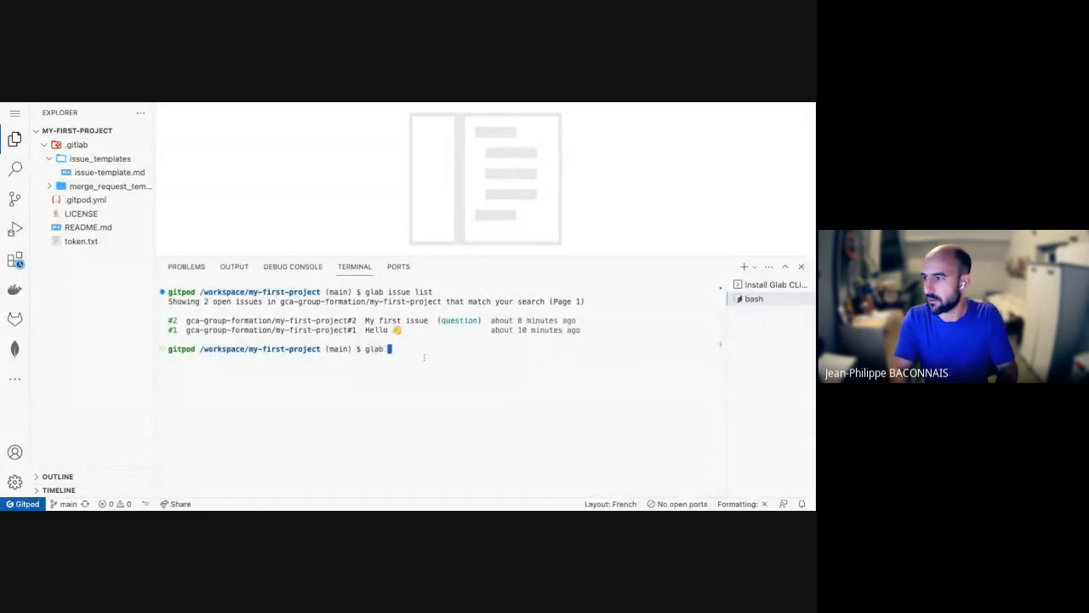
pyautogui.press('Return')
pyautogui.scroll(10, 369, 387)
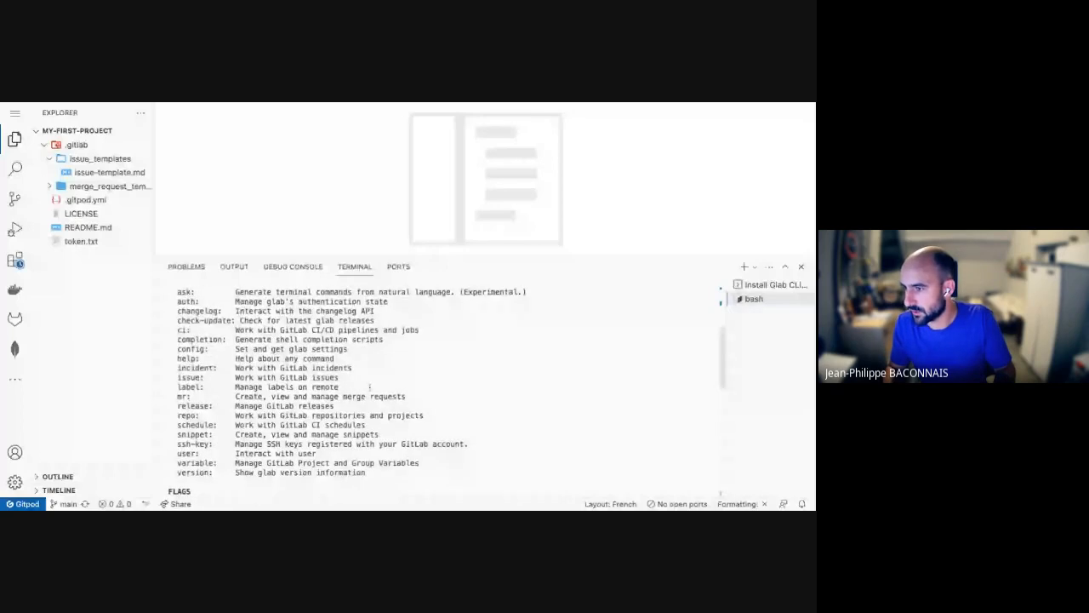
pyautogui.scroll(-10, 370, 387)
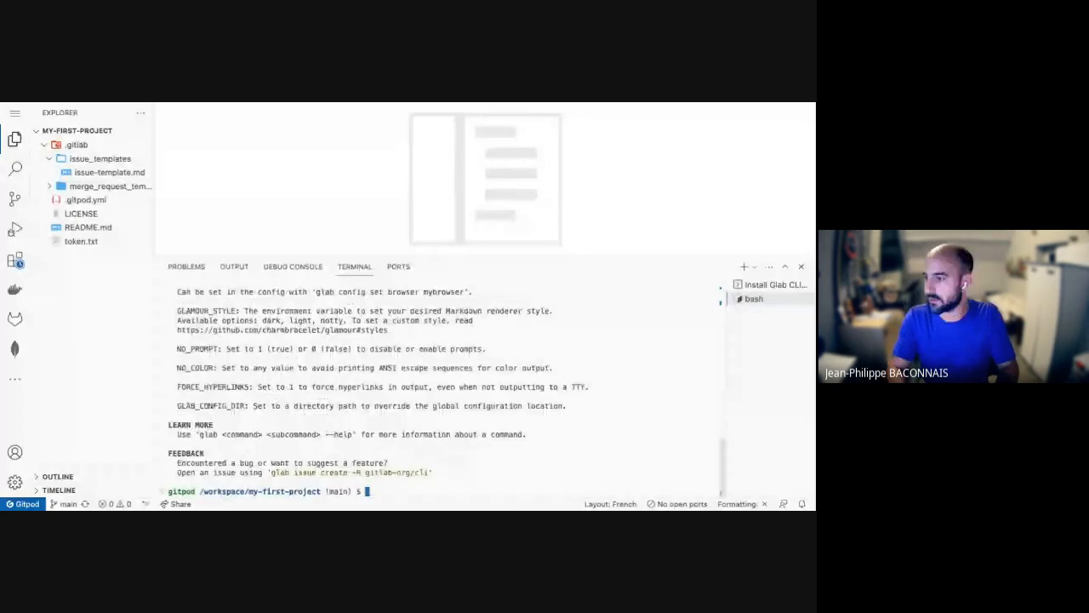
# - List the project's open merge requests with "glab mr list"
pyautogui.write('glab mr list')
pyautogui.press('Return')
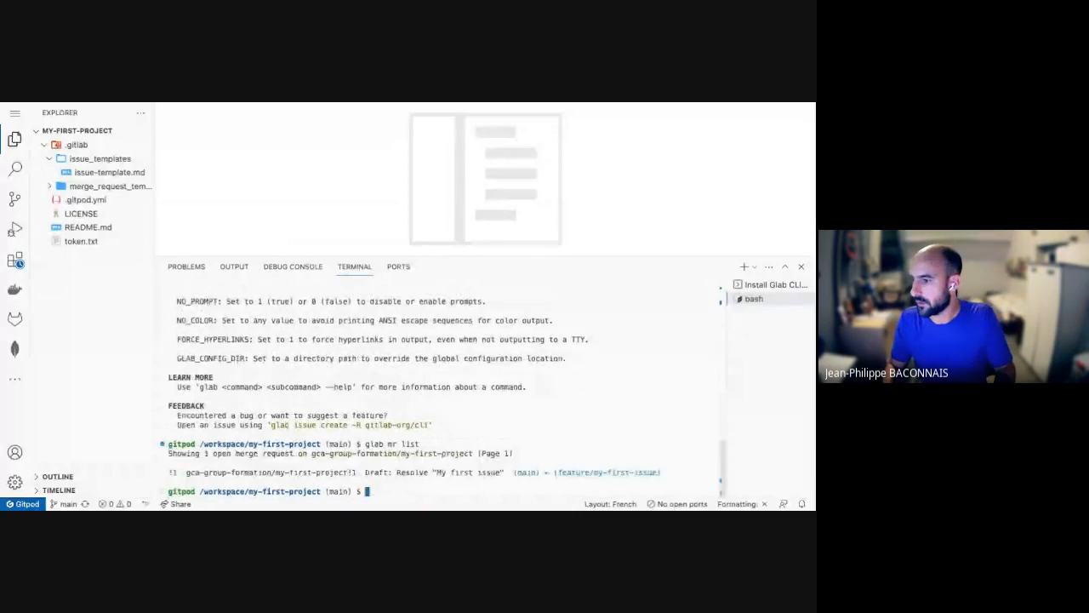
pyautogui.moveTo(240, 462); pyautogui.dragTo(292, 454)
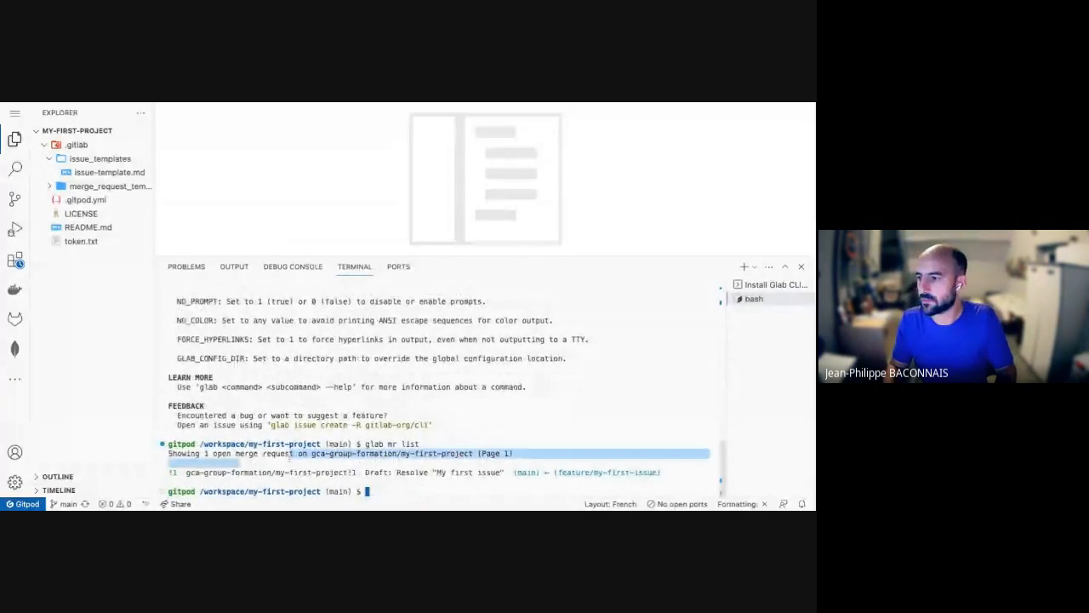
pyautogui.click(290, 455)
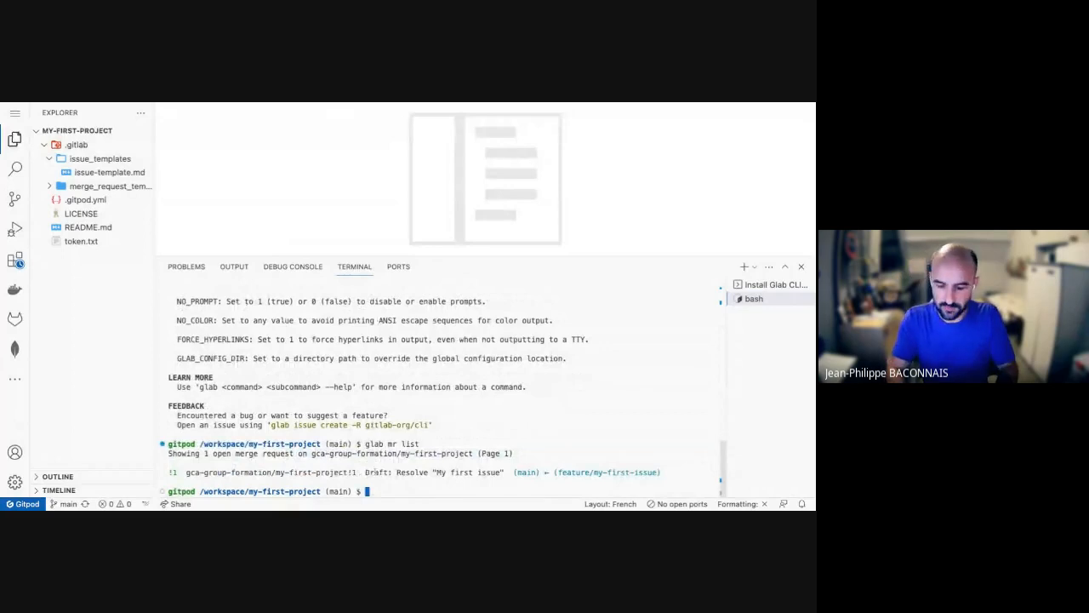
# - Display the help for the merge request commands with "glab mr"
pyautogui.write('glab i')
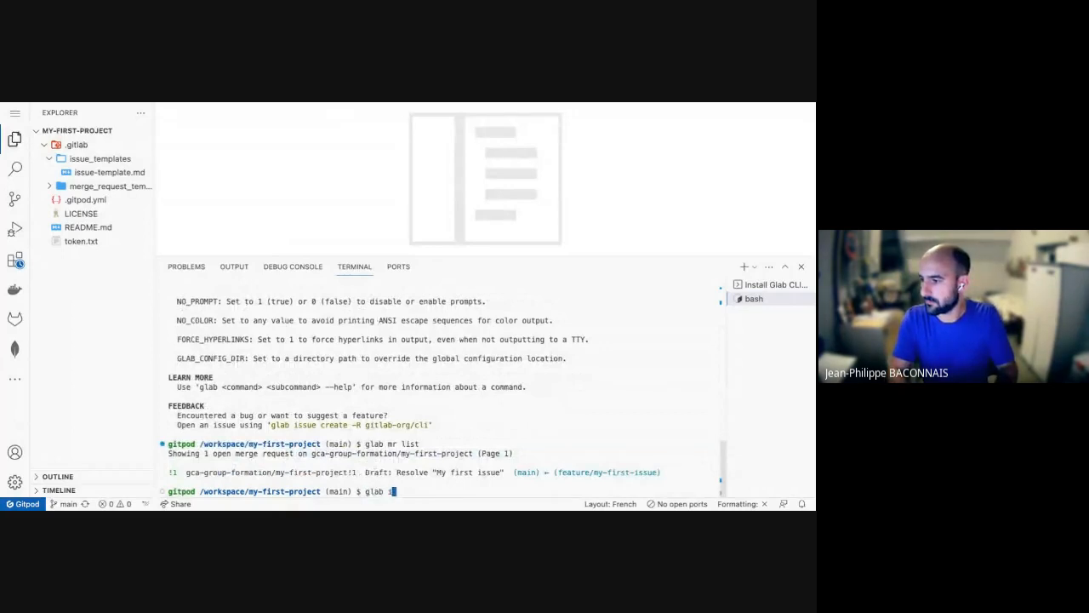
pyautogui.write('r')
pyautogui.press('Return')
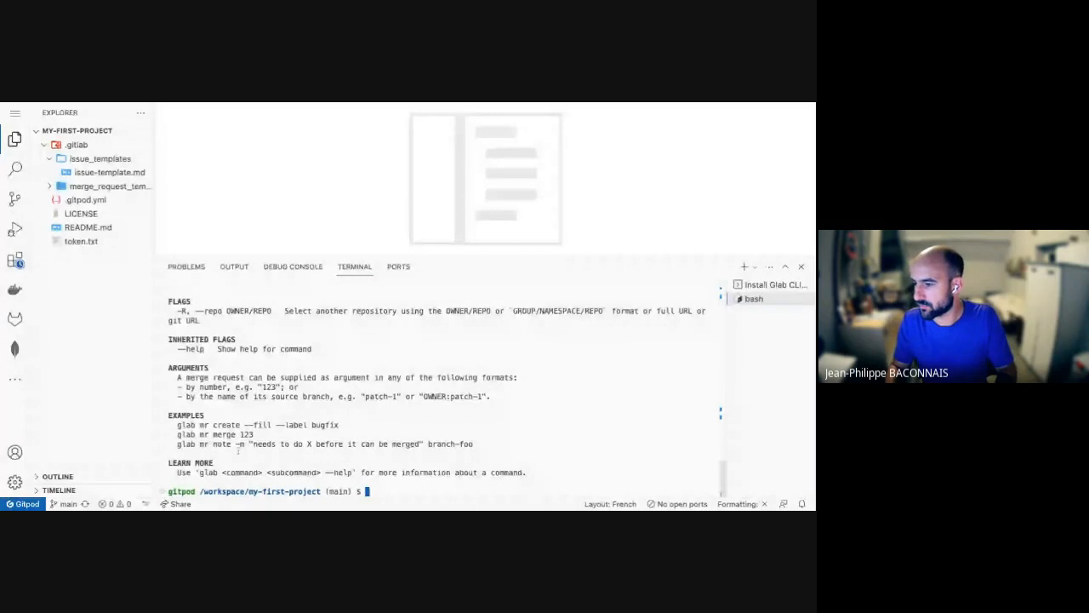
# - Try to add a note to merge request 1 by running glab mr 1 note -m "Hello from glab"
pyautogui.write('glab ')
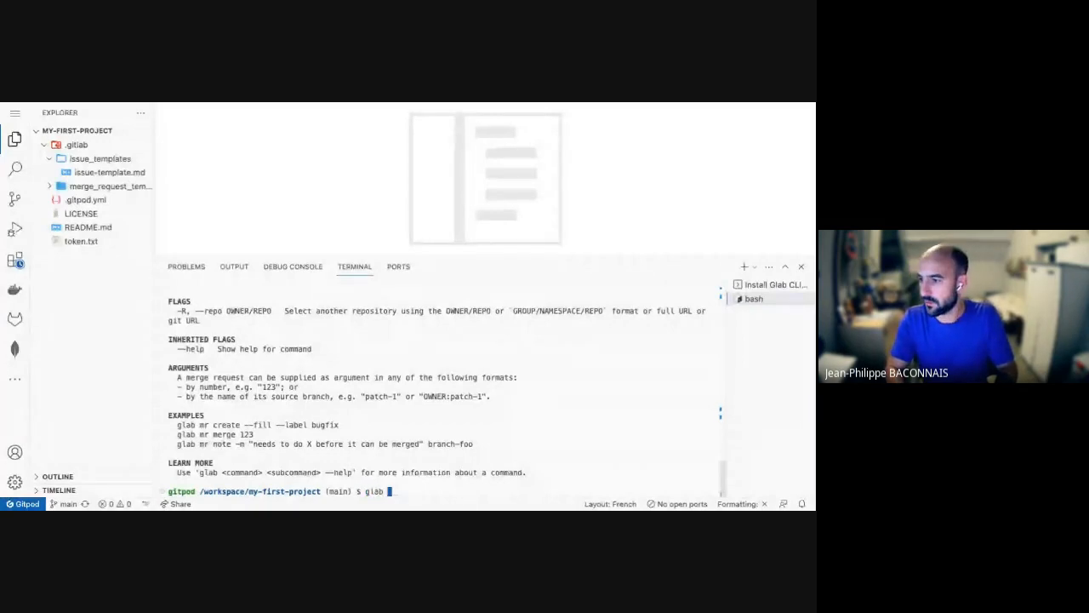
pyautogui.write('mr')
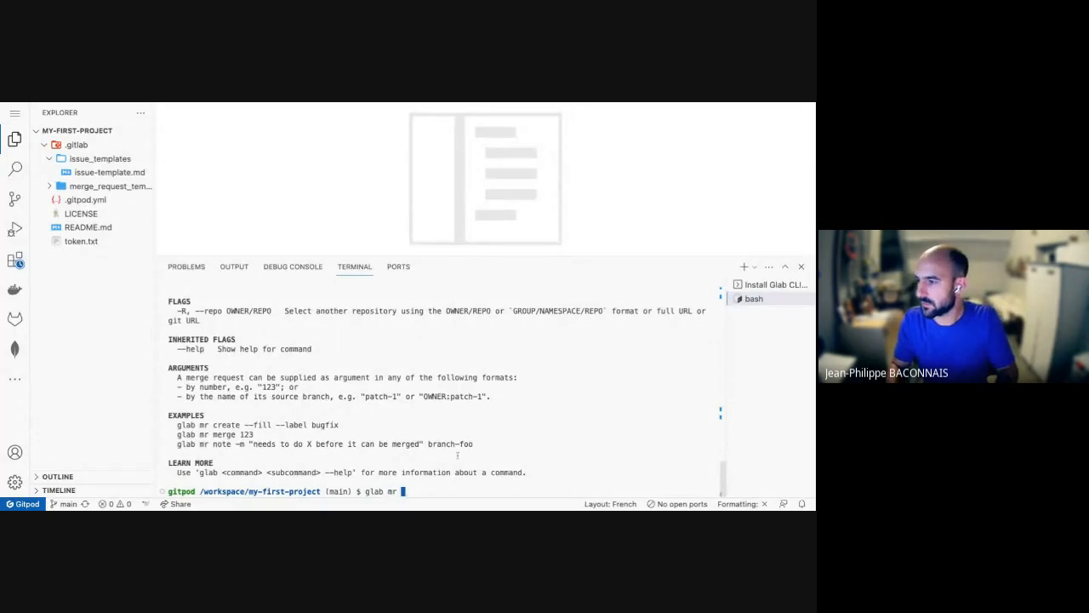
pyautogui.scroll(3, 456, 456)
pyautogui.scroll(10, 457, 456)
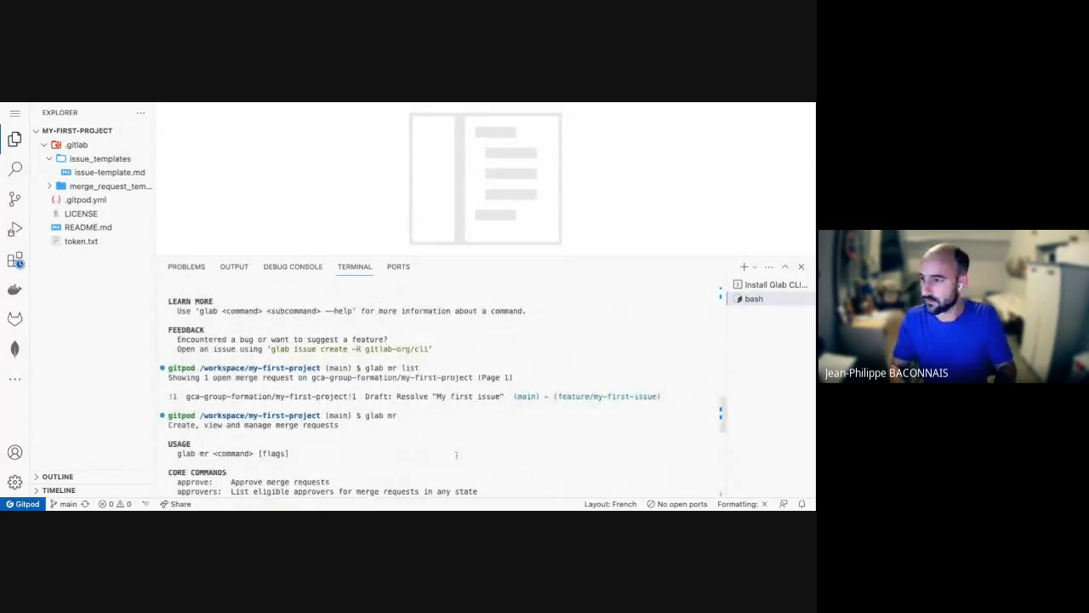
pyautogui.write('1 note -m')
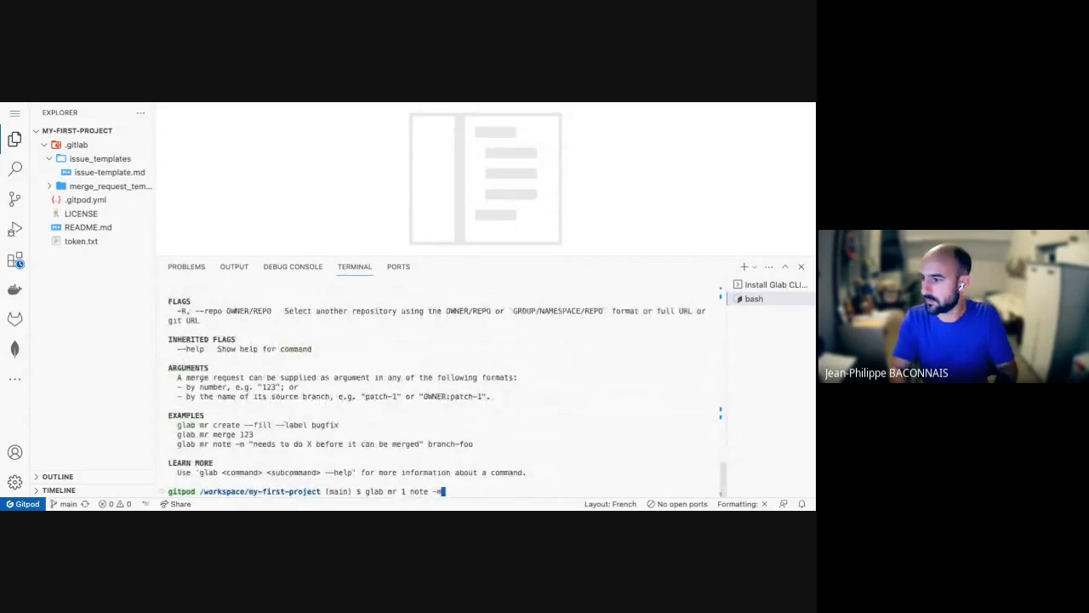
pyautogui.write(' "Hell from')
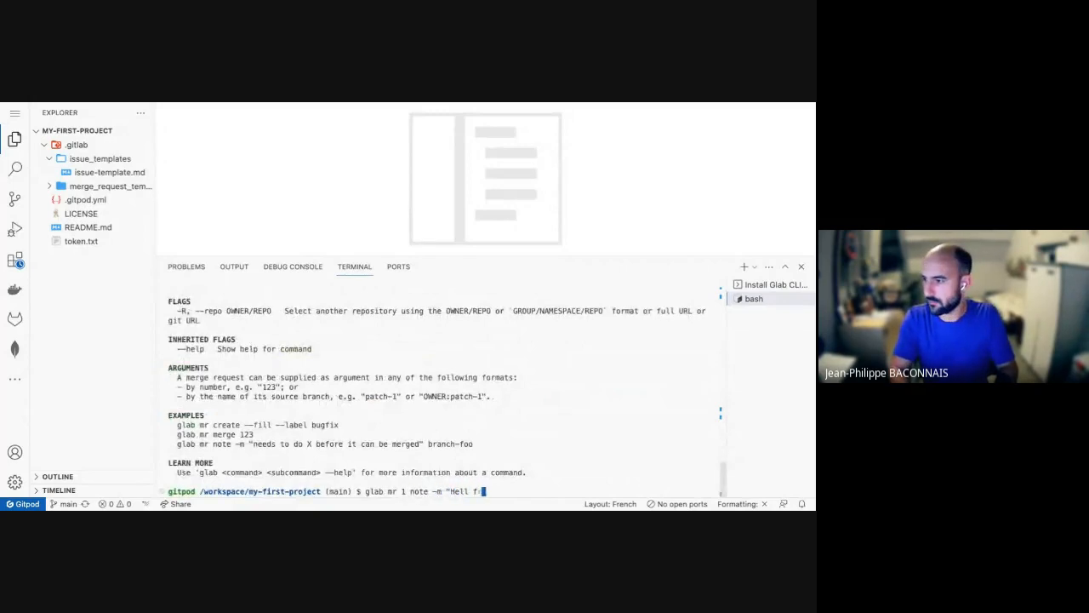
pyautogui.press('BackSpace')
pyautogui.press('BackSpace')
pyautogui.press('BackSpace')
pyautogui.press('BackSpace')
pyautogui.press('BackSpace')
pyautogui.press('BackSpace')
pyautogui.write('o from glab"')
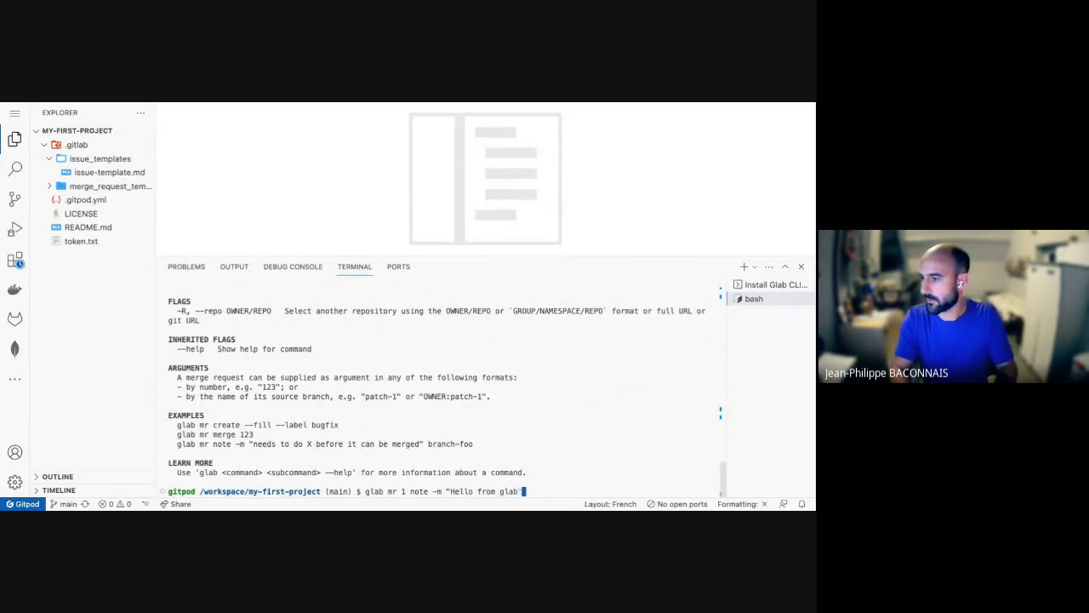
pyautogui.press('Return')
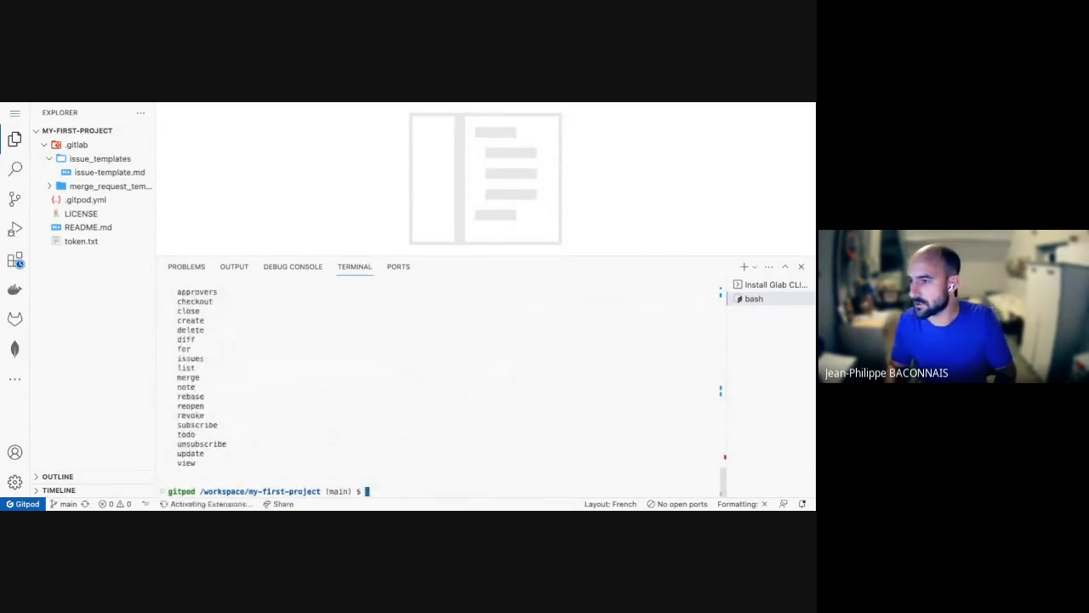
# - Examine the glab mr usage output and its available commands, and clear the terminal
pyautogui.scroll(5, 489, 440)
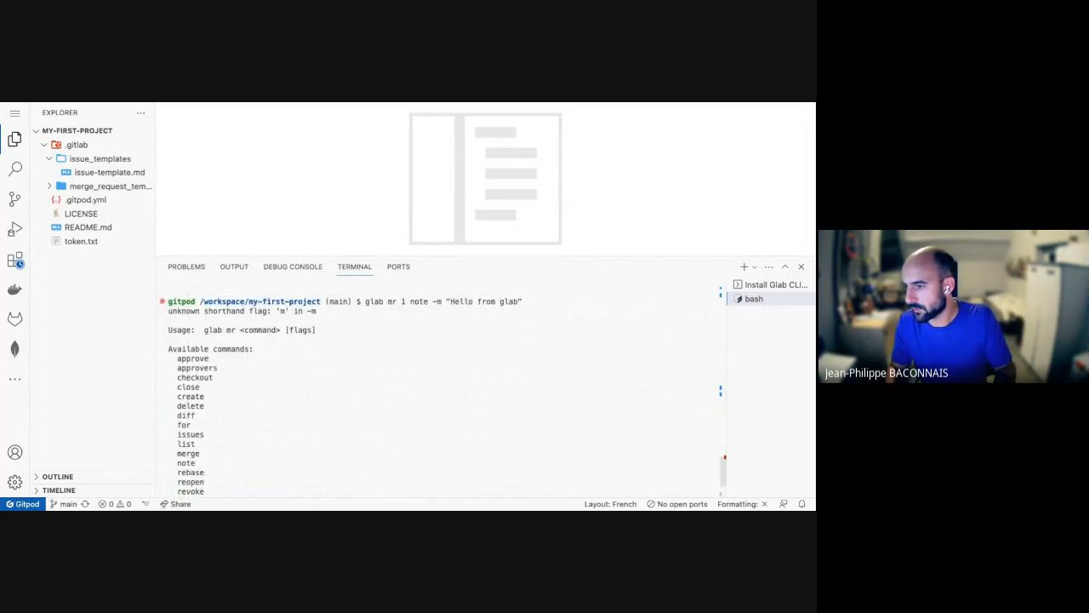
pyautogui.scroll(-2, 476, 439)
pyautogui.scroll(-3, 476, 439)
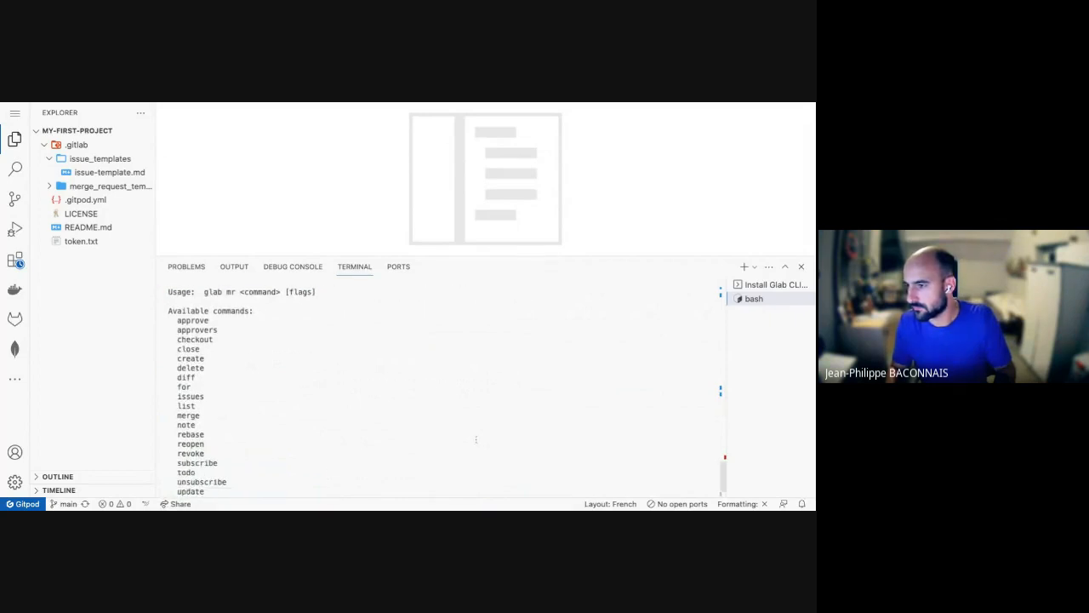
pyautogui.write('clear')
pyautogui.press('Return')
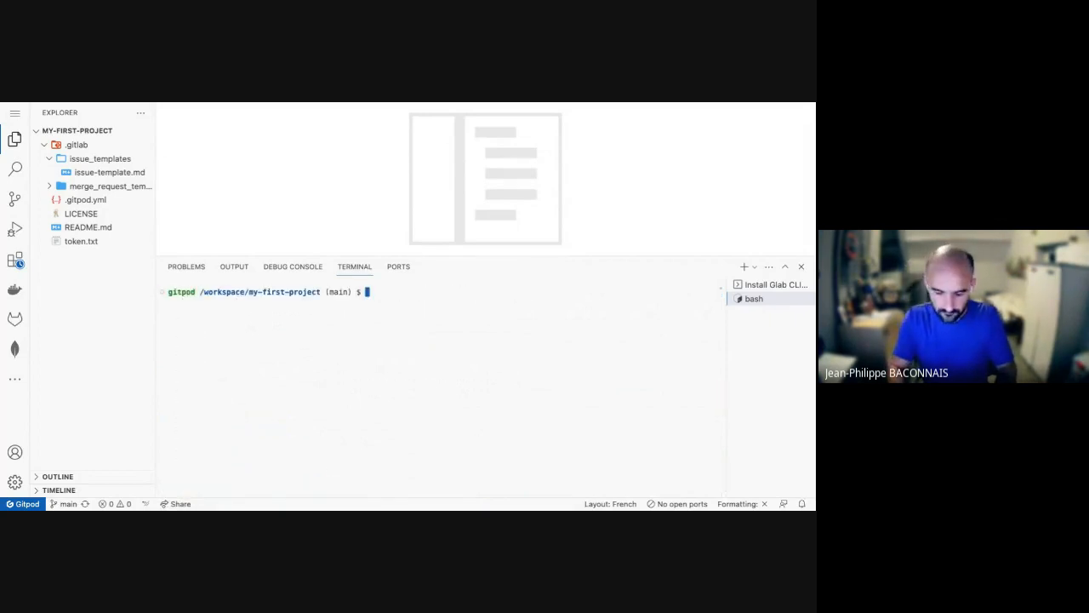
# - Run "glab issue create" with the issue-template template and title the new issue "Issue from glab"
pyautogui.write('glab issue create')
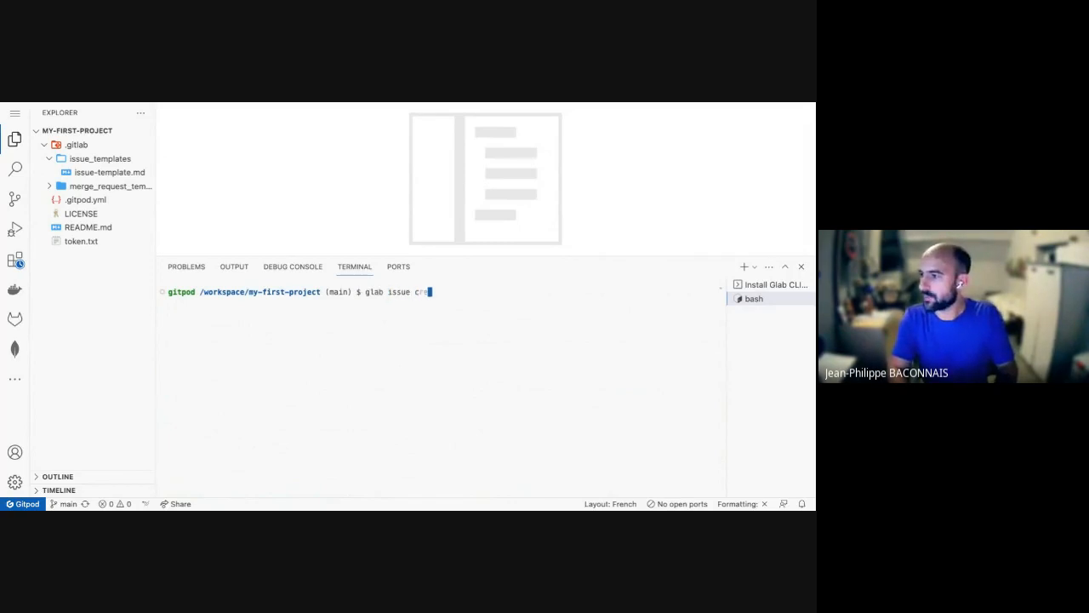
pyautogui.press('Return')
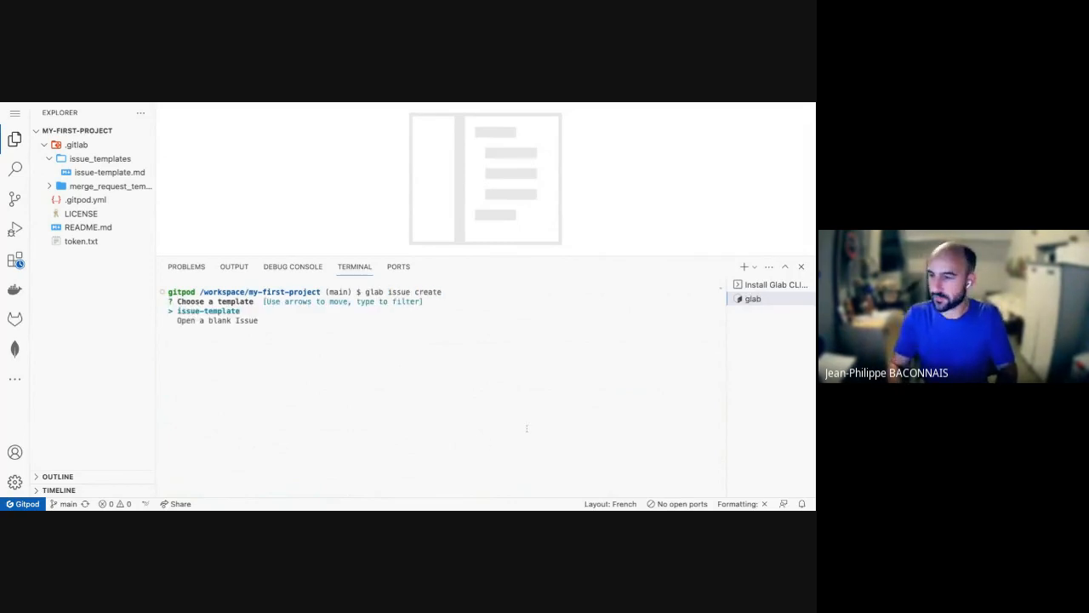
pyautogui.press('Down')
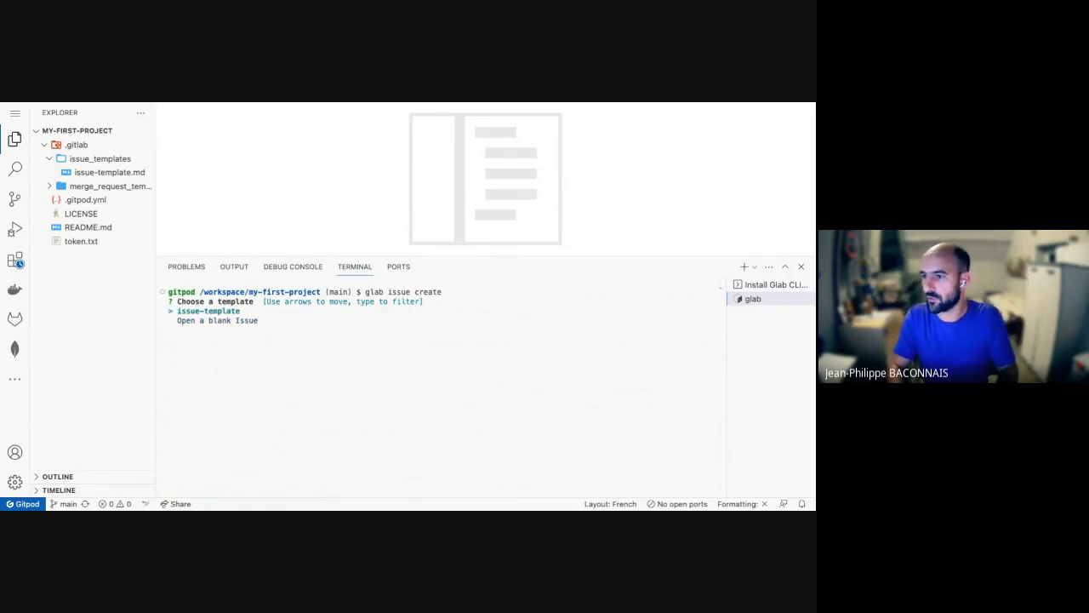
pyautogui.press('Down')
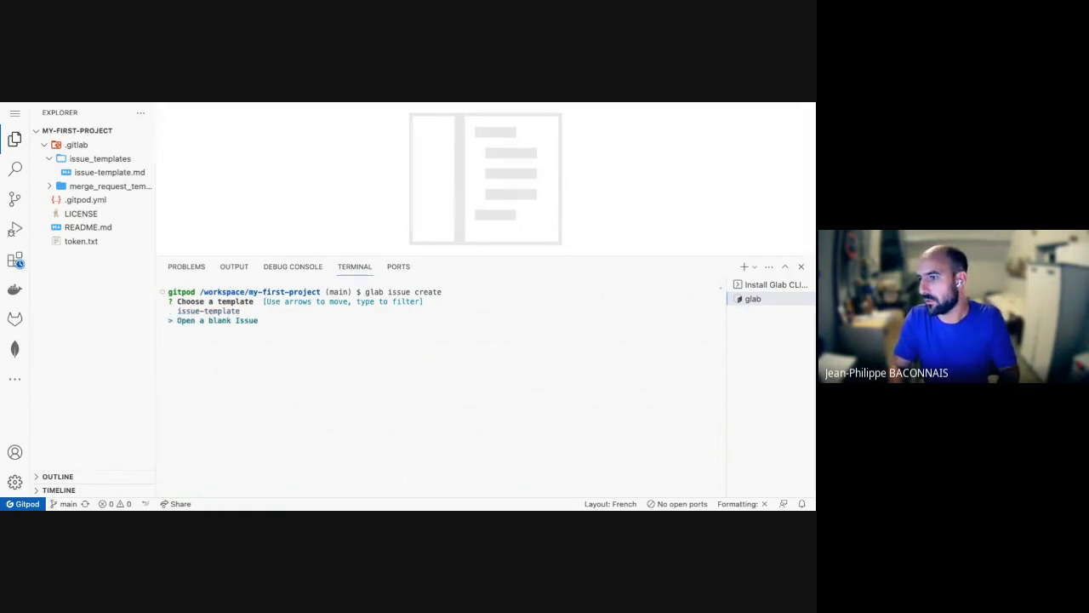
pyautogui.press('Return')
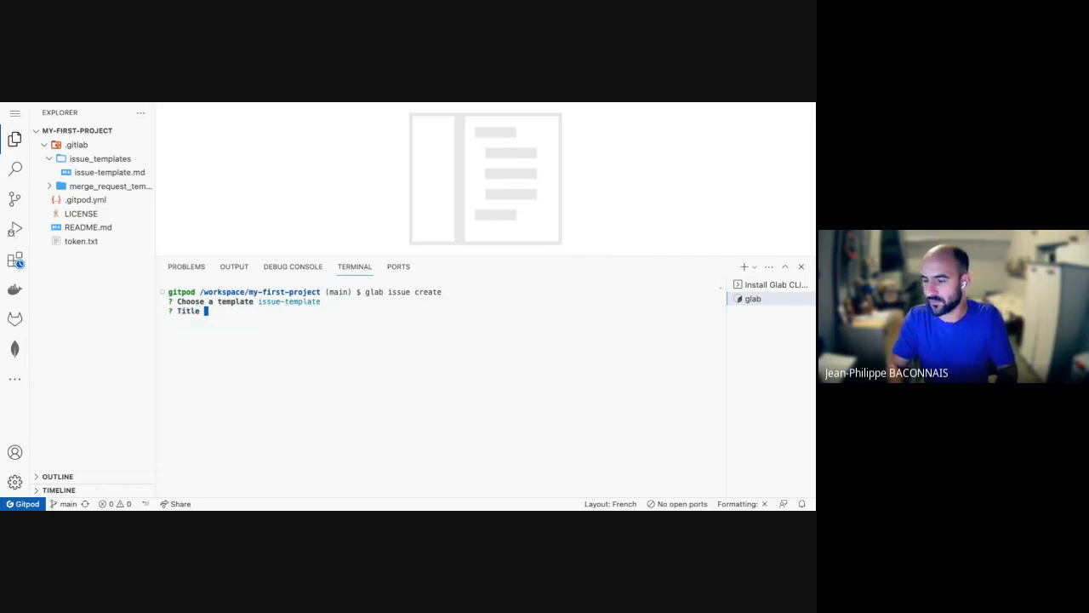
pyautogui.write('Issue from ')
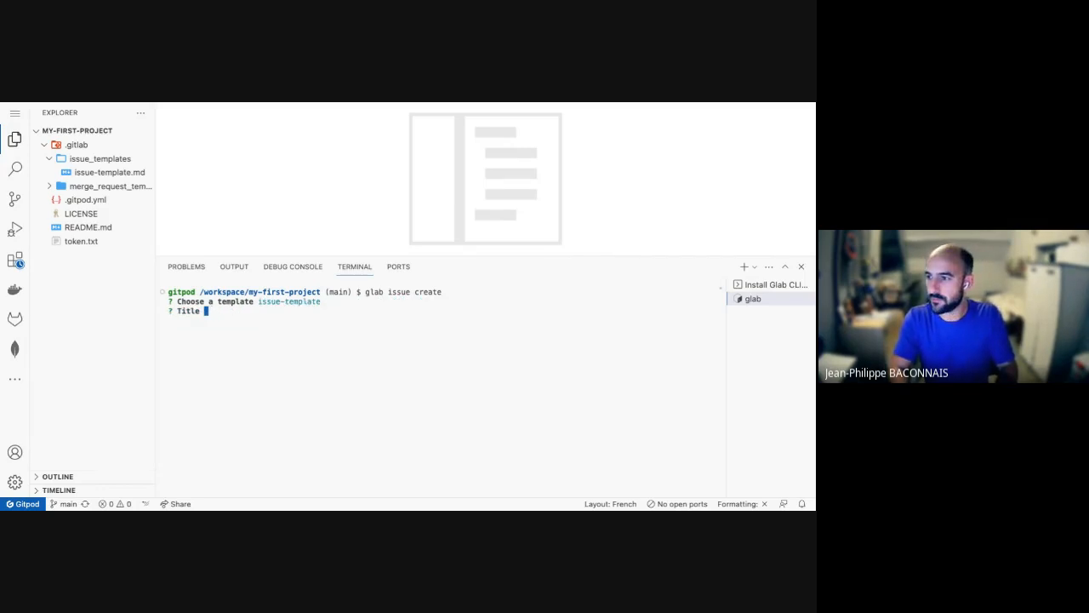
pyautogui.write('glab')
pyautogui.press('Return')
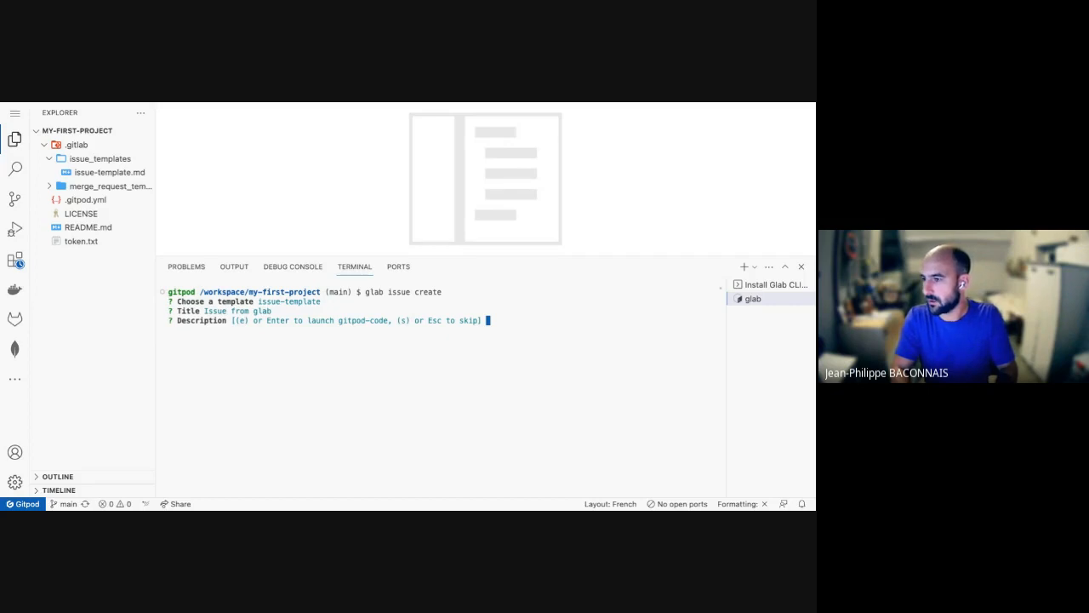
# - Open the issue's description in the editor, save it with only a blank line, and submit the issue
pyautogui.press('Return')
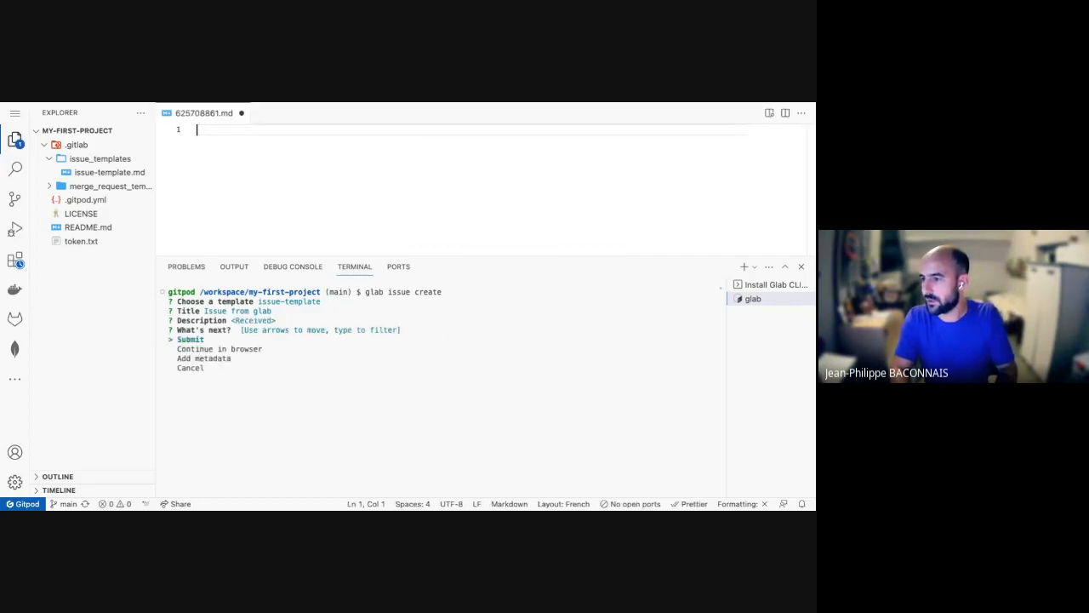
pyautogui.press('Return')
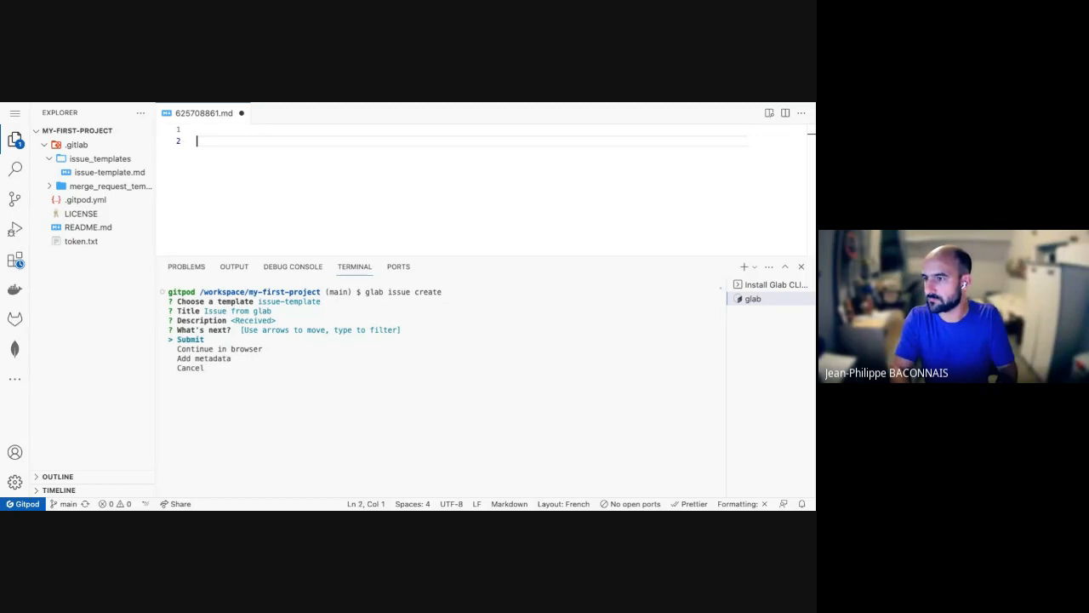
pyautogui.press('BackSpace')
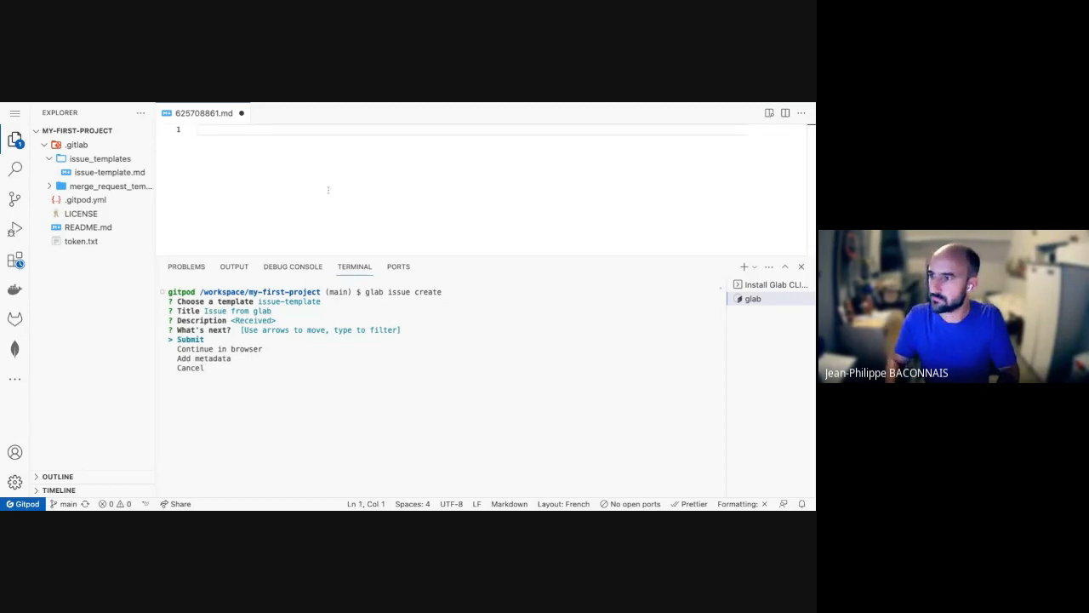
pyautogui.press('Return')
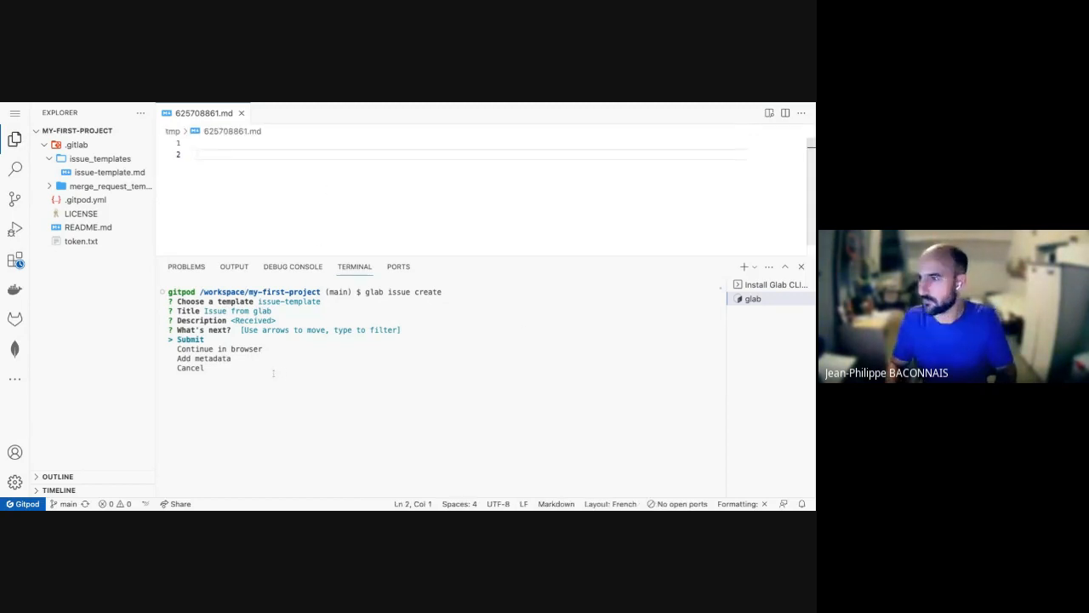
pyautogui.press('Down')
pyautogui.press('Down')
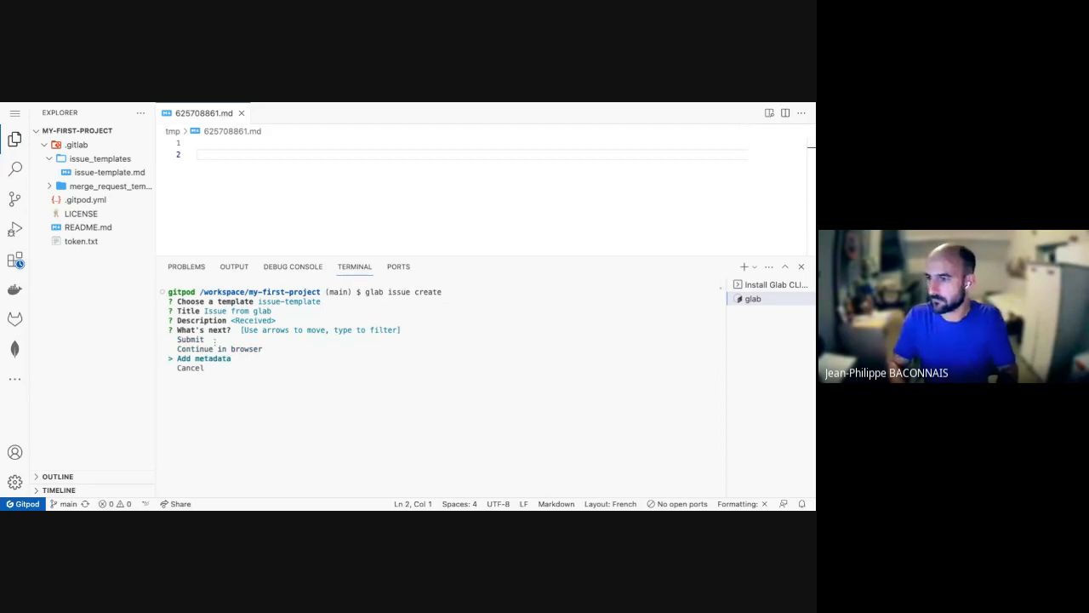
pyautogui.press('Return')
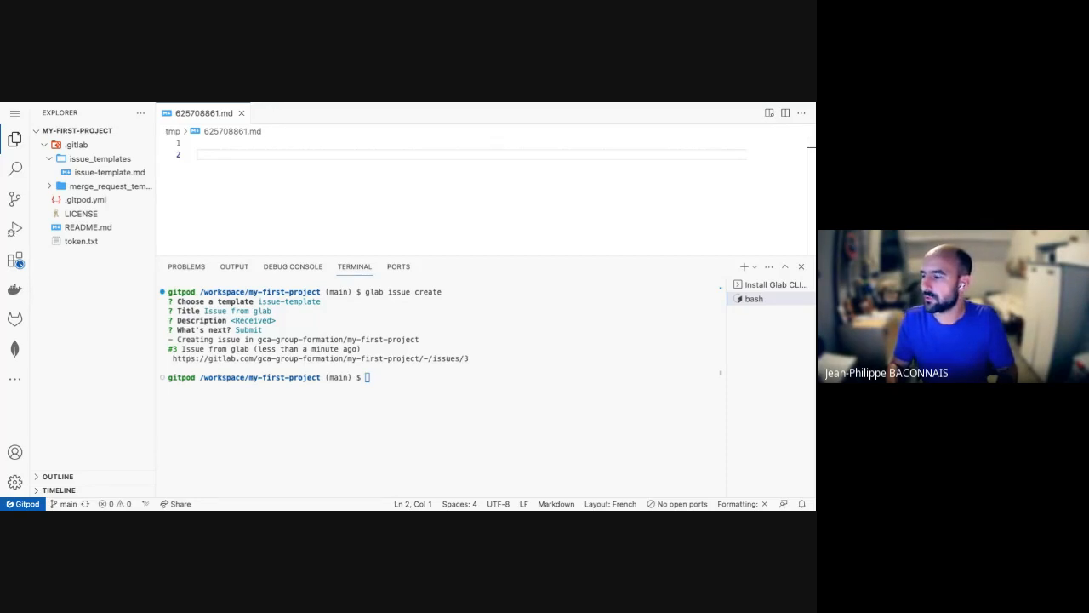
# - Switch to GitLab in the browser, refresh the project's issues list, and highlight the title "Issue from glab"
pyautogui.hotkey('ctrl', 'Tab')
pyautogui.press('super+r')
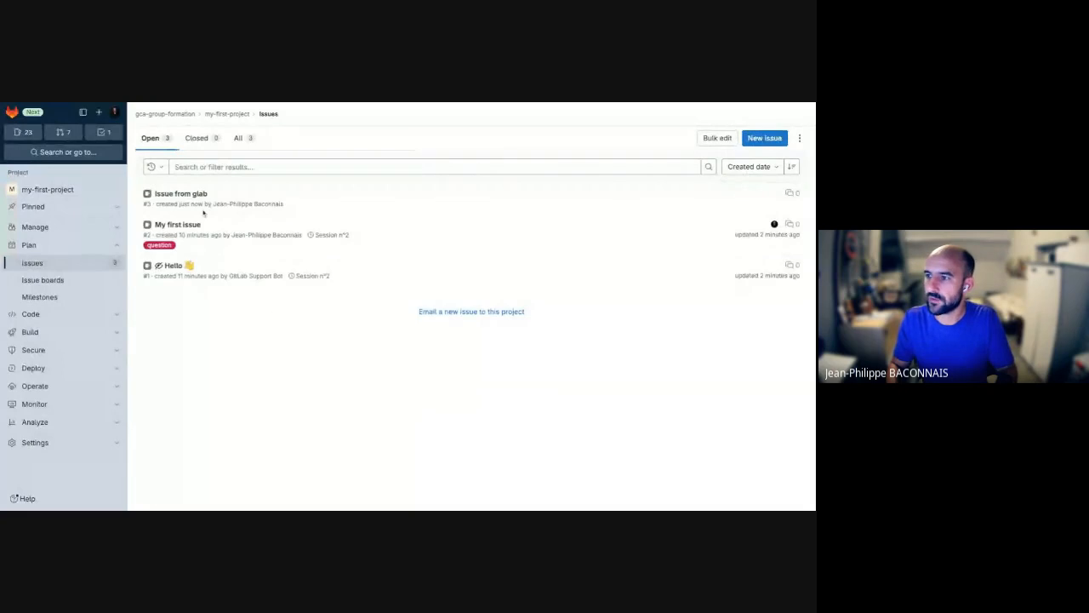
pyautogui.moveTo(213, 197); pyautogui.dragTo(153, 194)
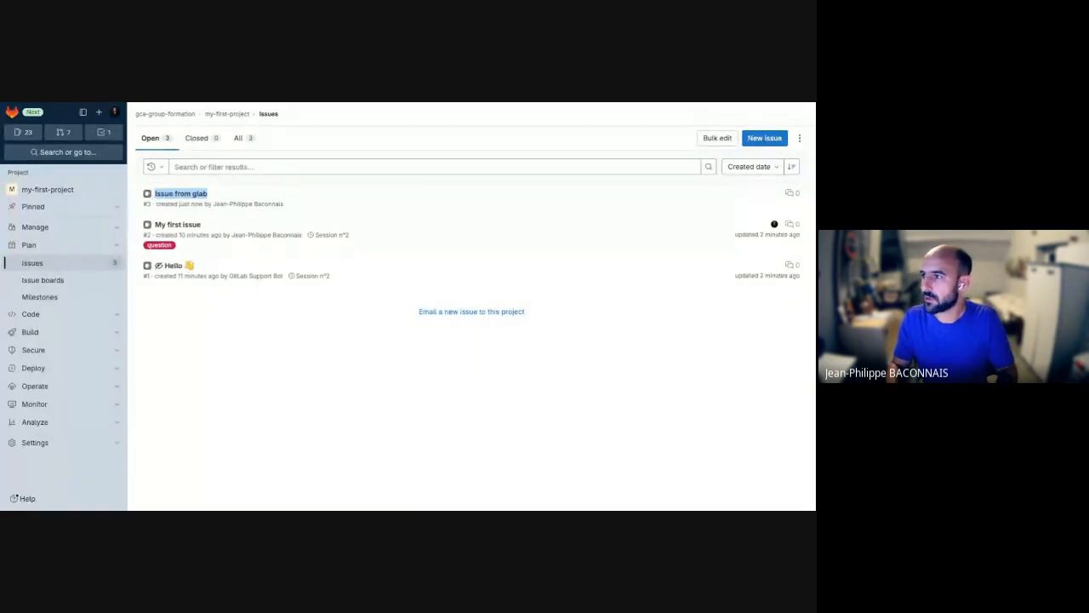